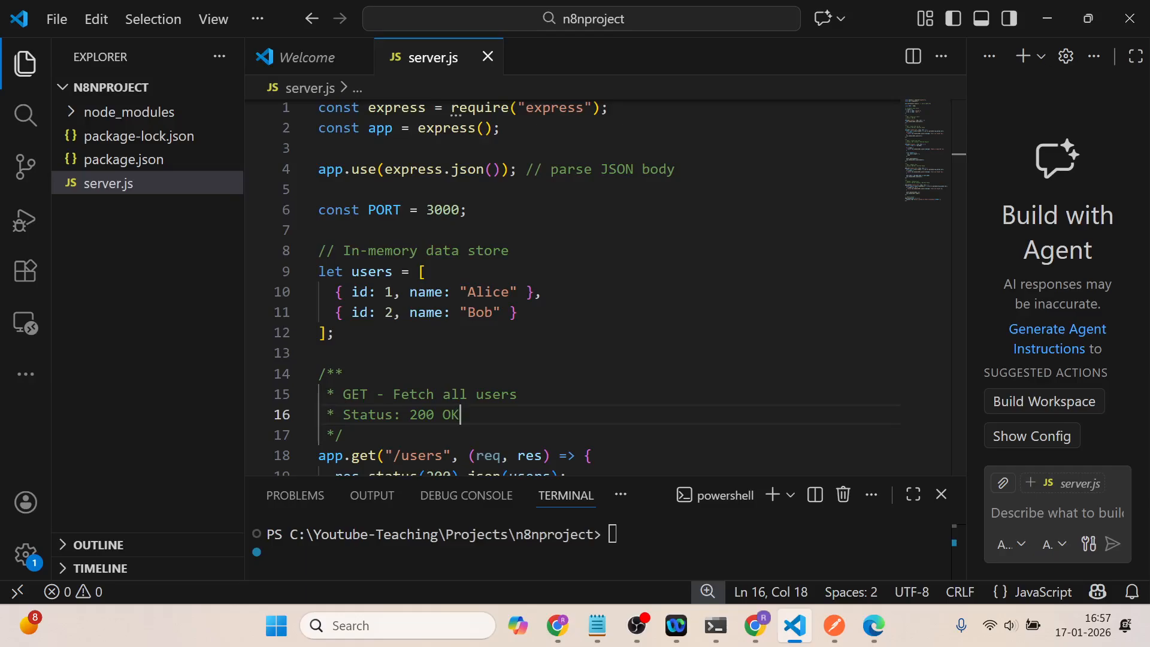
Step: Switch to the Google Docs guide, open the Create Rest API Server document tab and select the node -v command
key(alt+Tab)
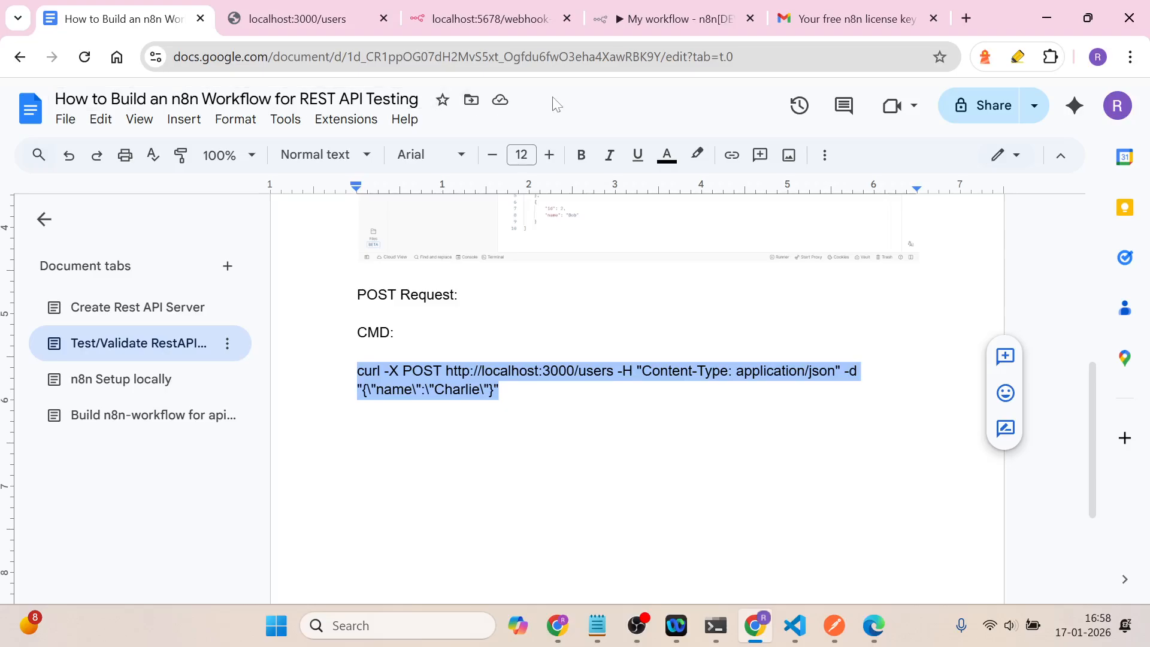
click(128, 307)
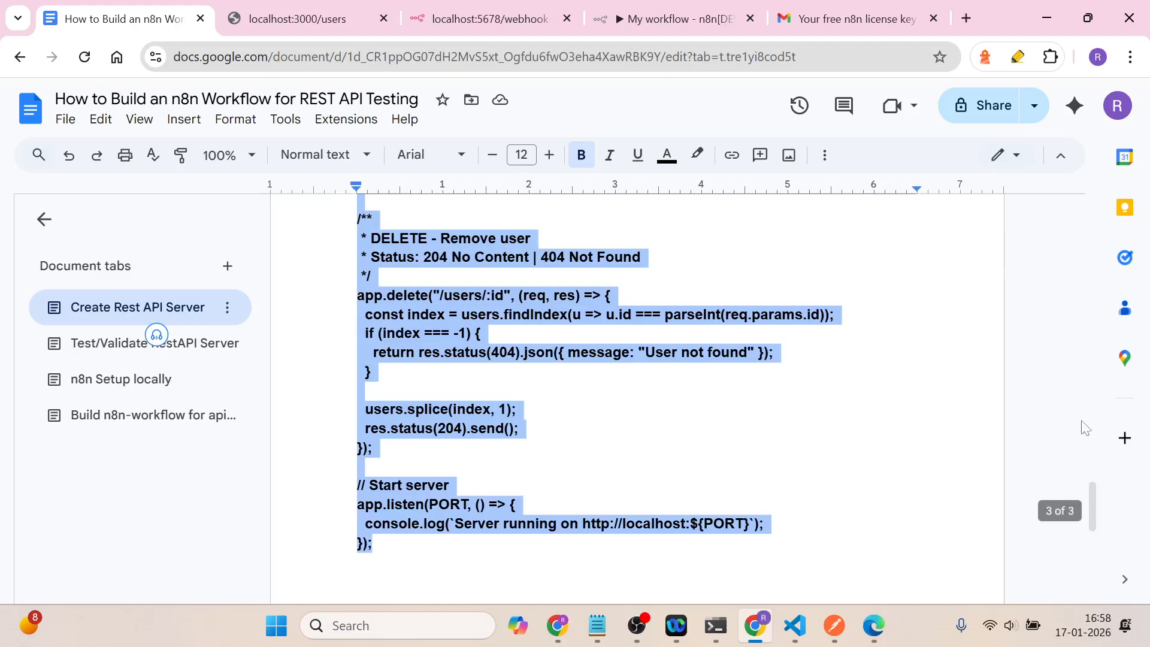
drag(1092, 503, 1078, 223)
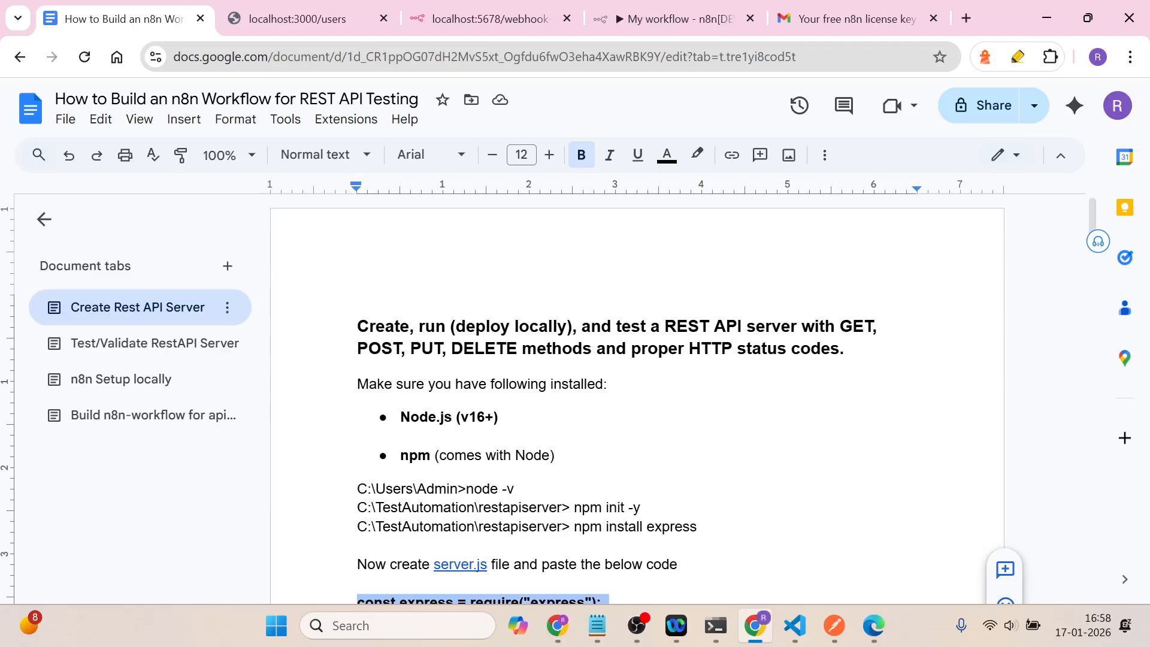
drag(1094, 221, 1091, 250)
drag(537, 305, 465, 289)
click(559, 282)
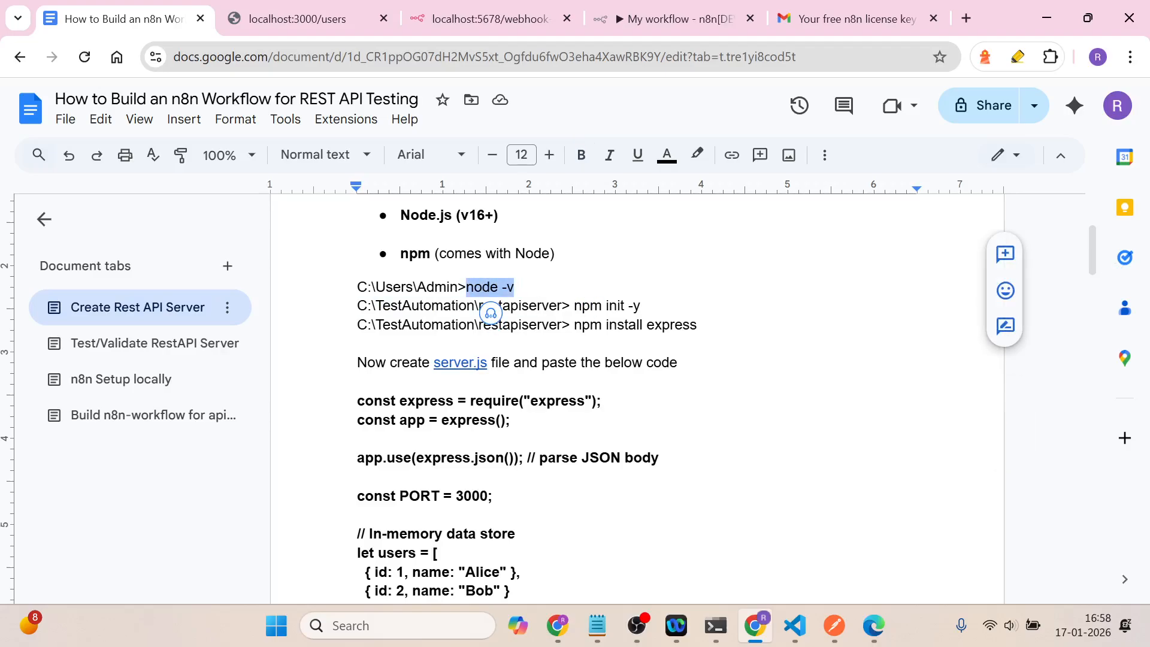
Step: In VS Code, create a folder named restapiserver inside Projects and open it as the working folder
click(795, 625)
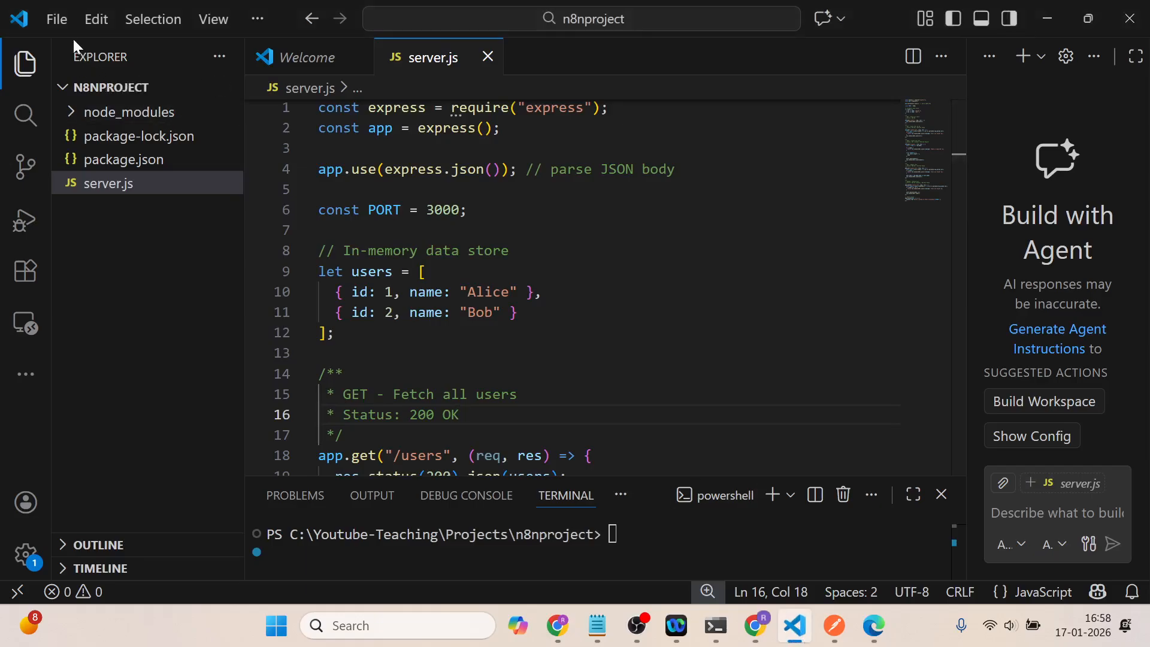
click(58, 20)
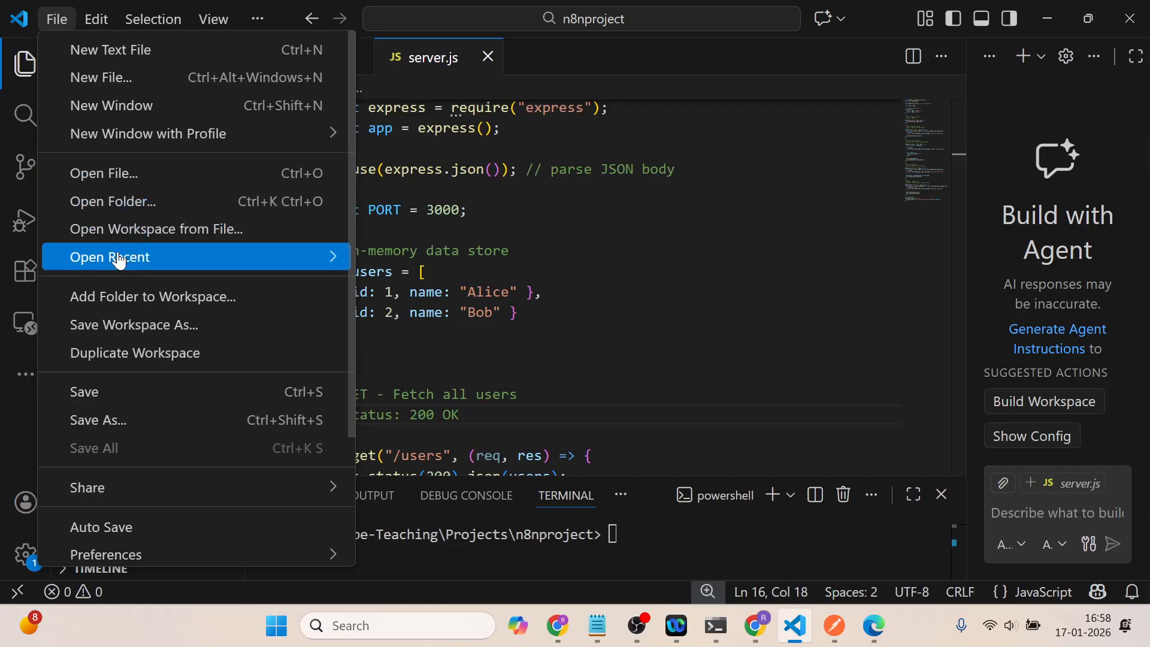
click(113, 203)
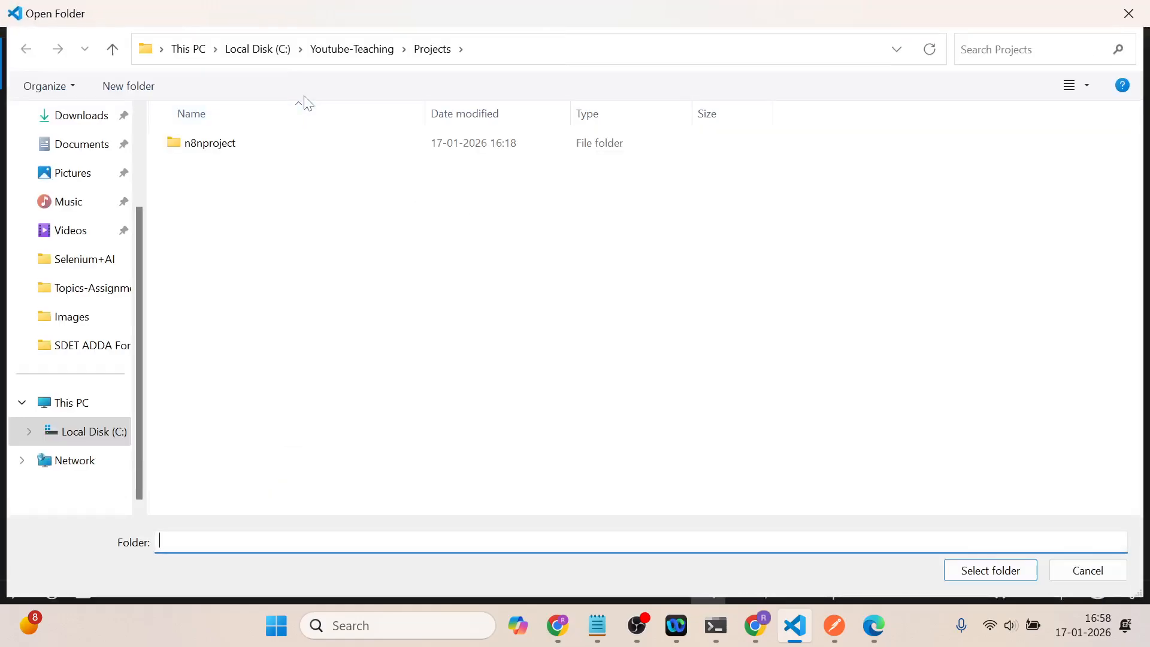
click(147, 88)
text(restapiseev)
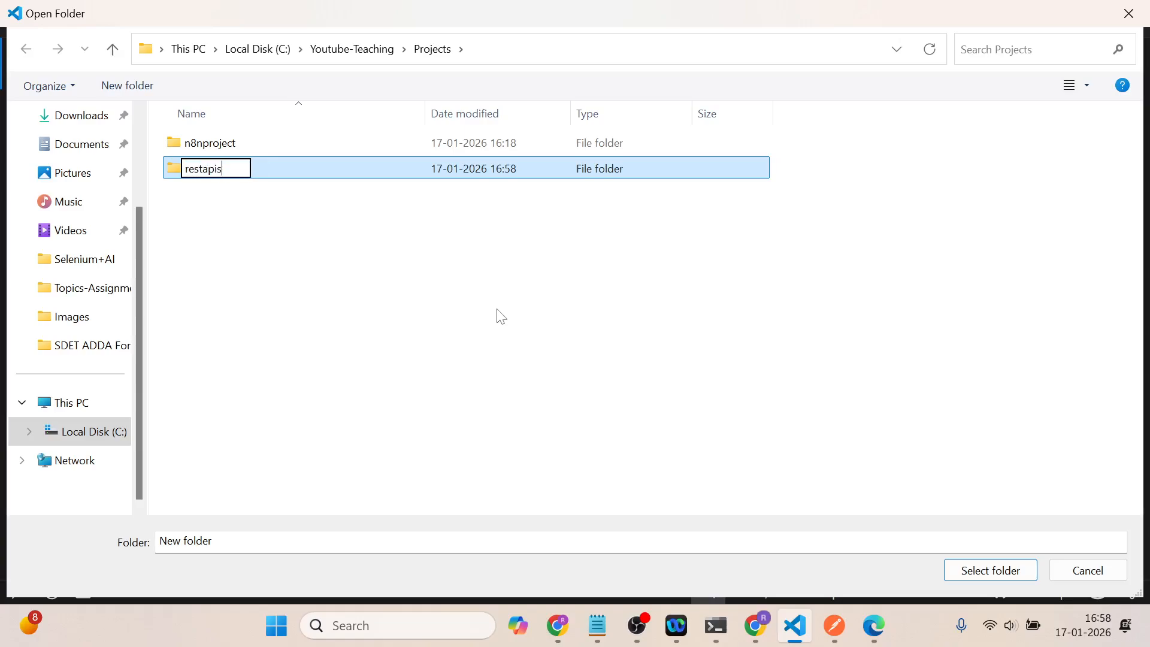
key(BackSpace)
key(BackSpace)
text(rver)
key(Return)
click(993, 572)
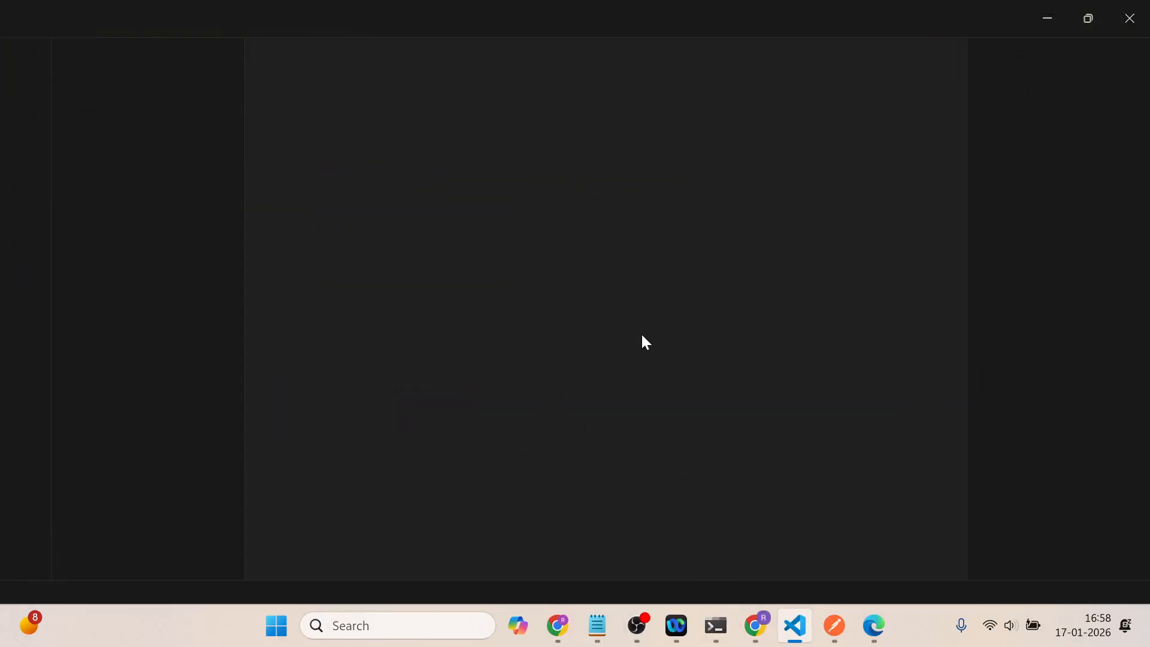
Step: Open a Windows Command Prompt and run node -v to check the installed Node.js version
key(alt+Tab)
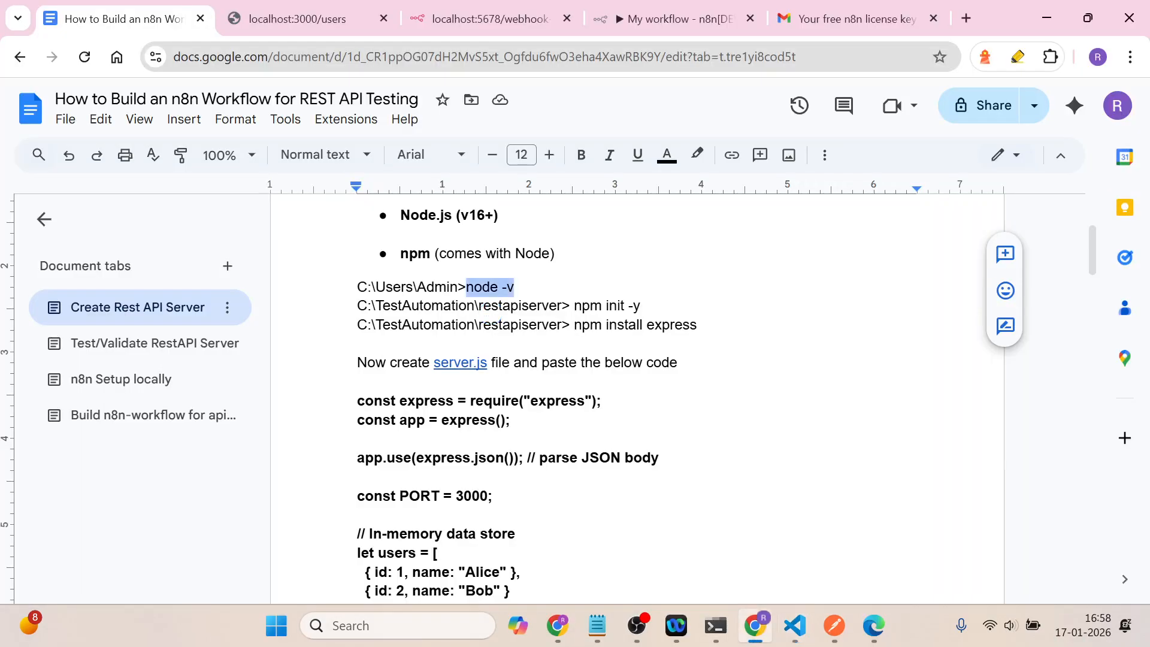
key(super+r)
text(not)
key(BackSpace)
key(BackSpace)
key(BackSpace)
text(cmd)
key(Return)
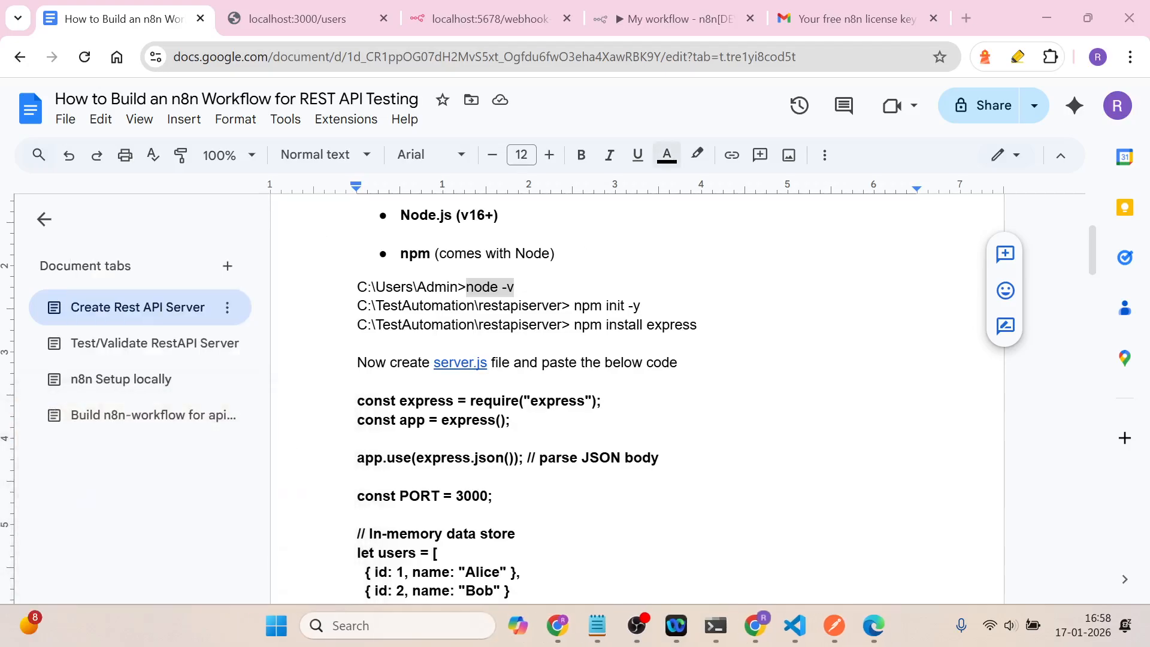
text(node -v)
key(Return)
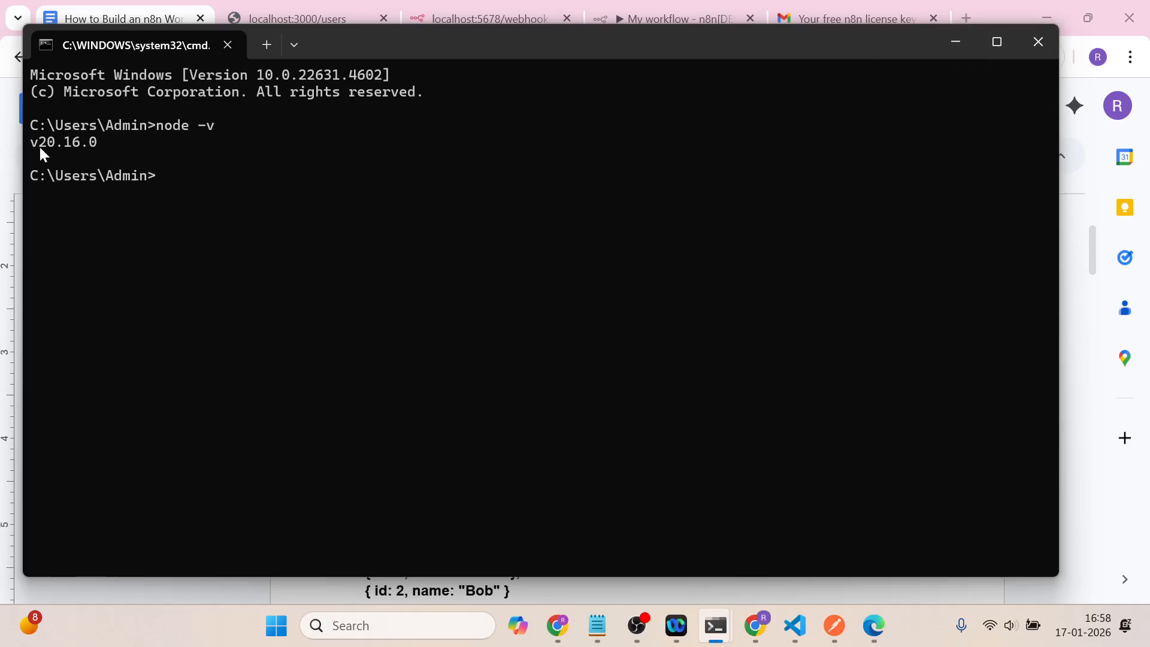
click(952, 41)
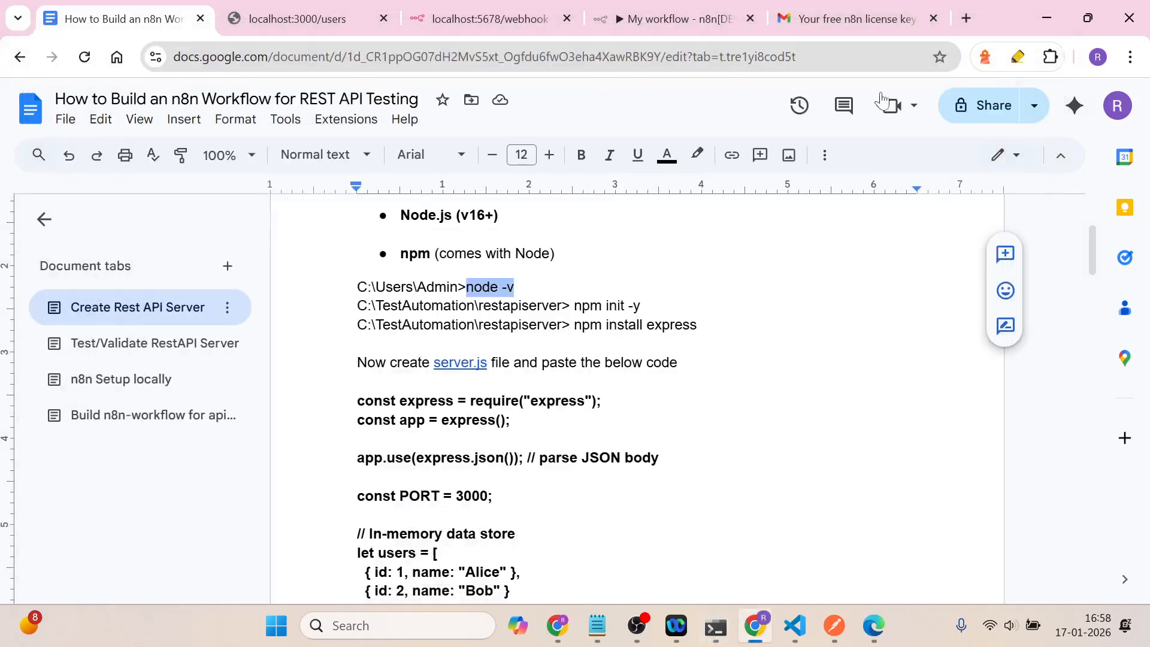
Step: Copy npm init -y from the guide and run it in a new VS Code terminal for the restapiserver folder
drag(644, 307, 571, 306)
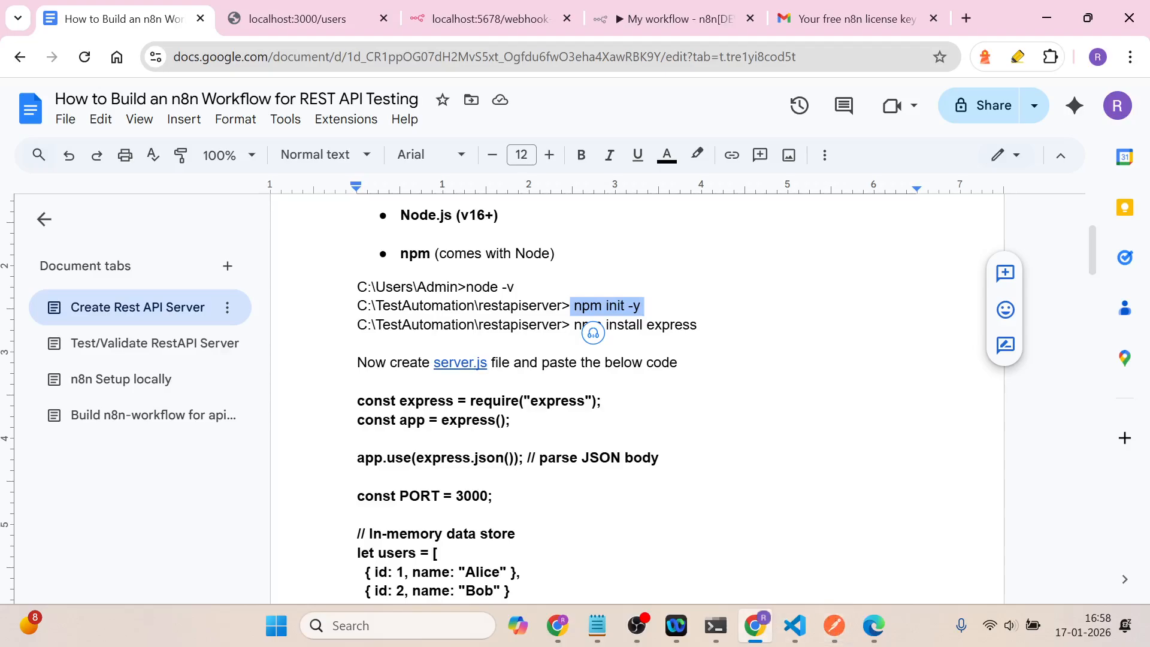
click(795, 625)
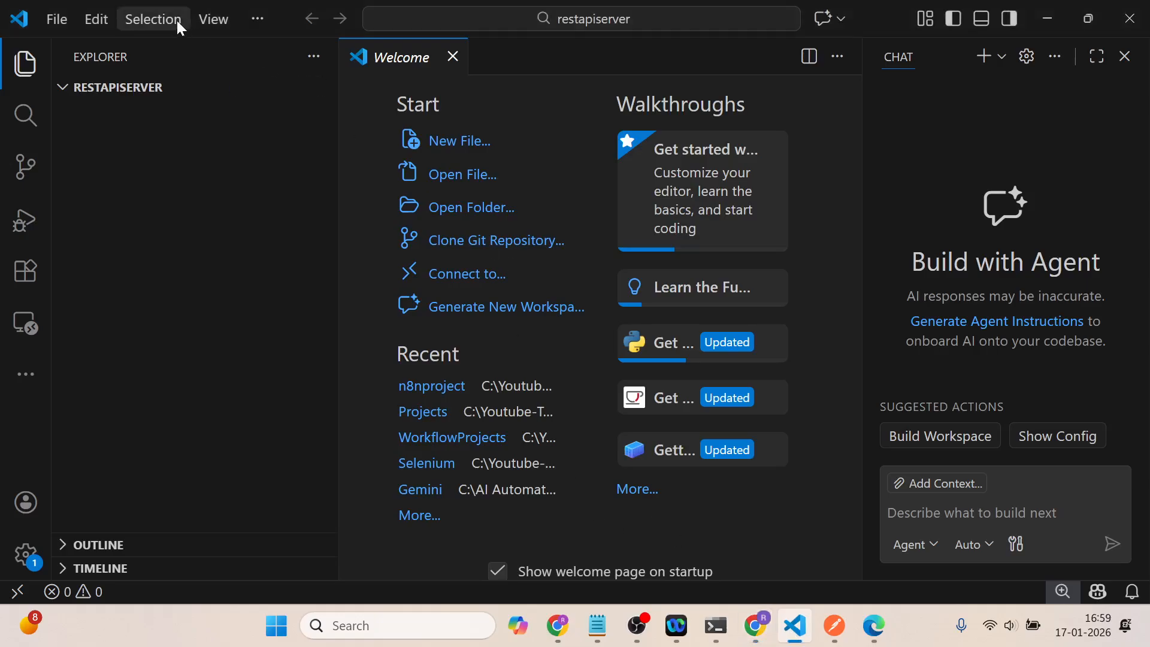
click(258, 19)
mouse_move(395, 111)
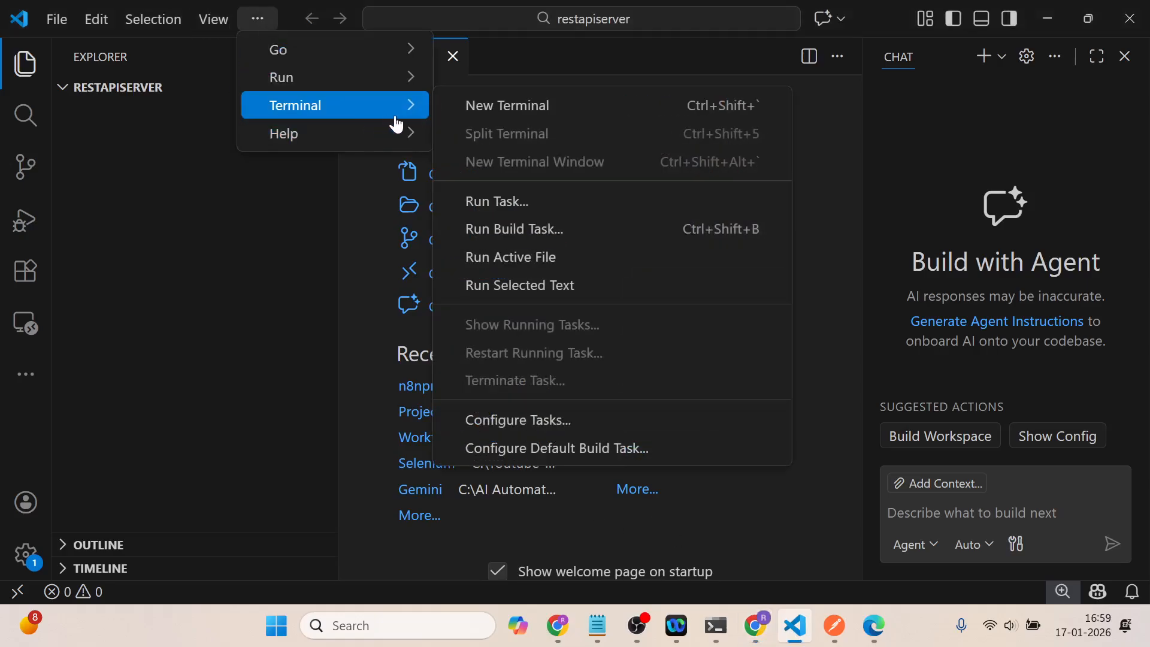
click(497, 105)
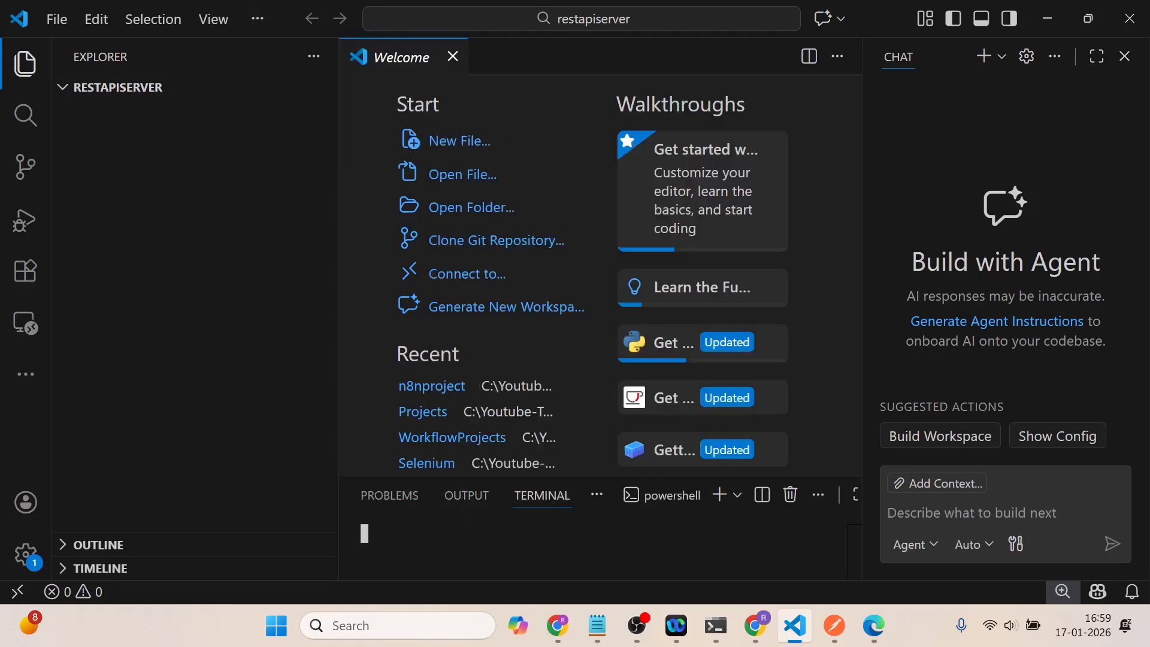
drag(339, 395, 264, 393)
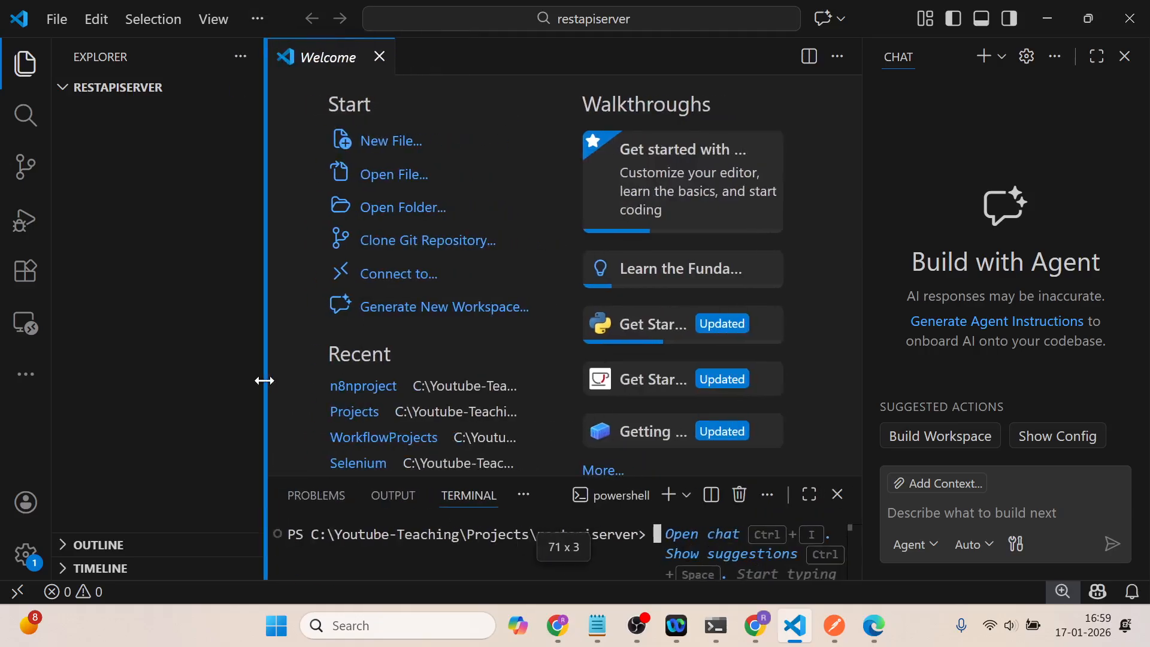
text(npm init -y)
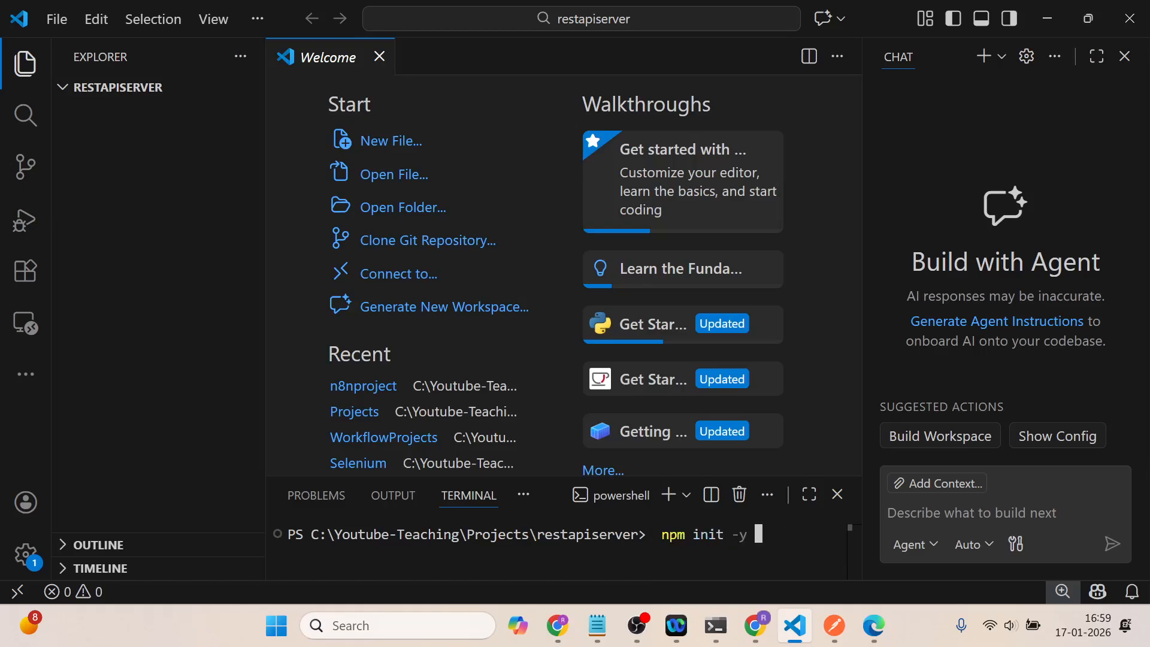
key(Return)
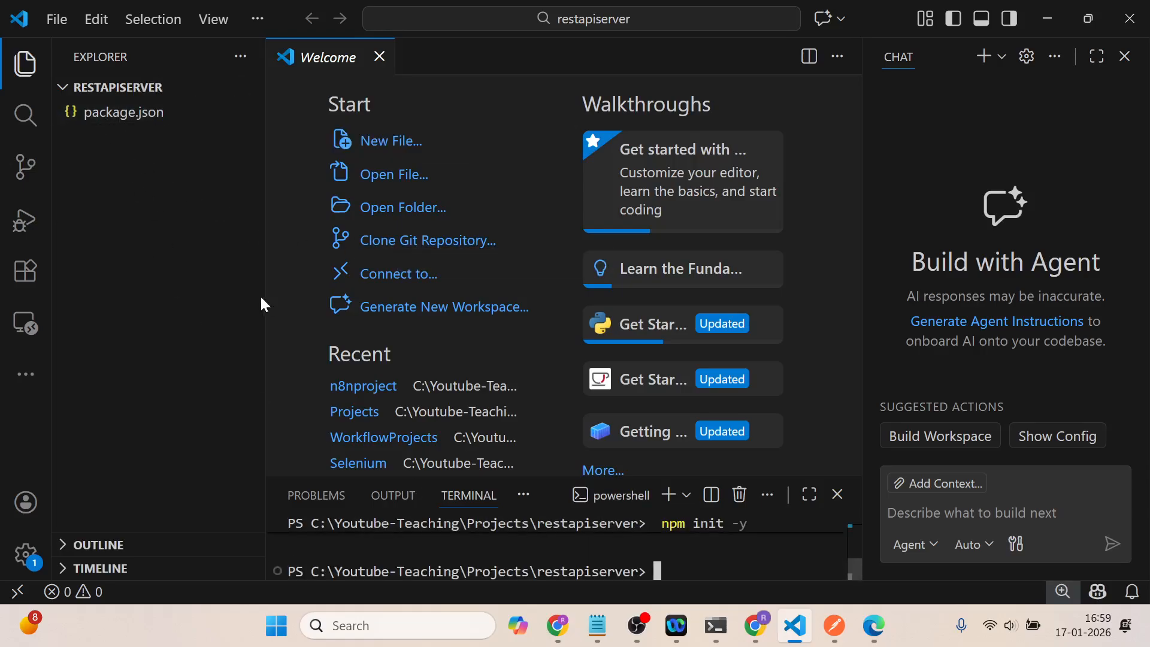
Step: Copy npm install express from the Google Docs guide, run it in the VS Code terminal and inspect the node_modules folder
key(alt+Tab)
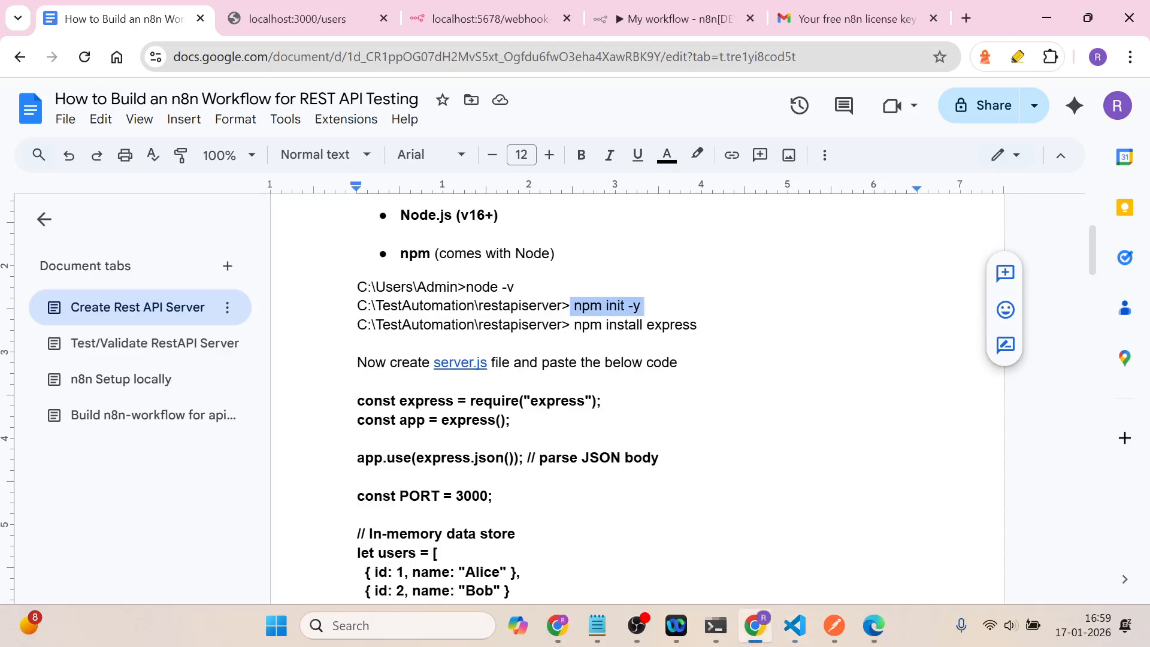
drag(696, 325, 574, 325)
key(super+c)
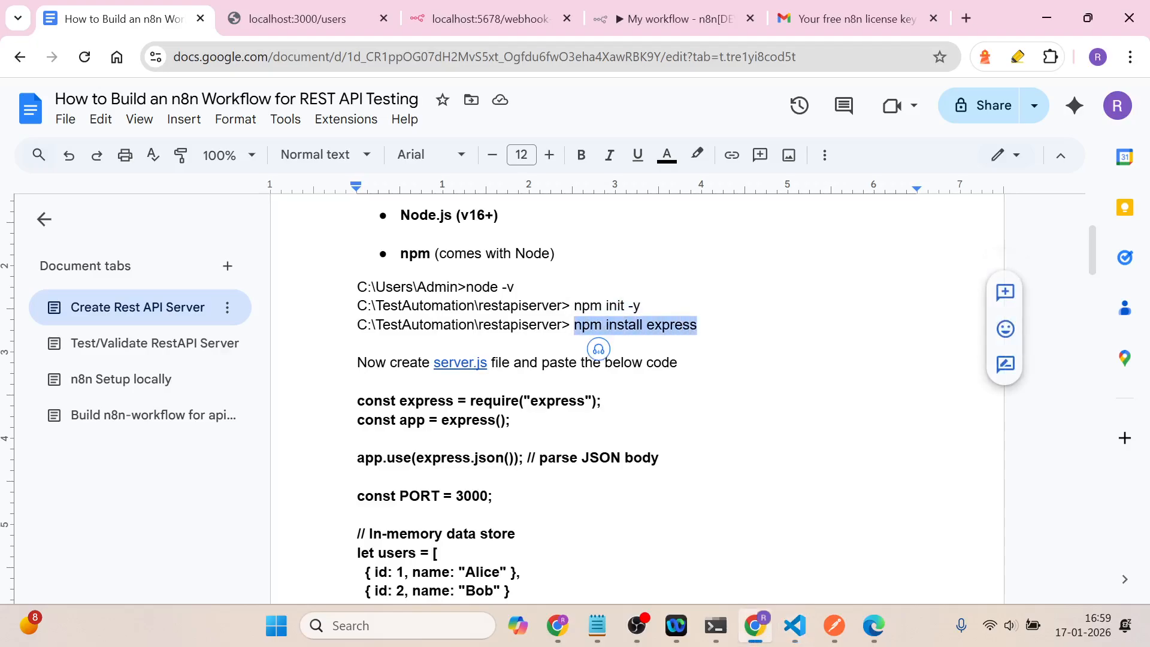
key(alt+Tab)
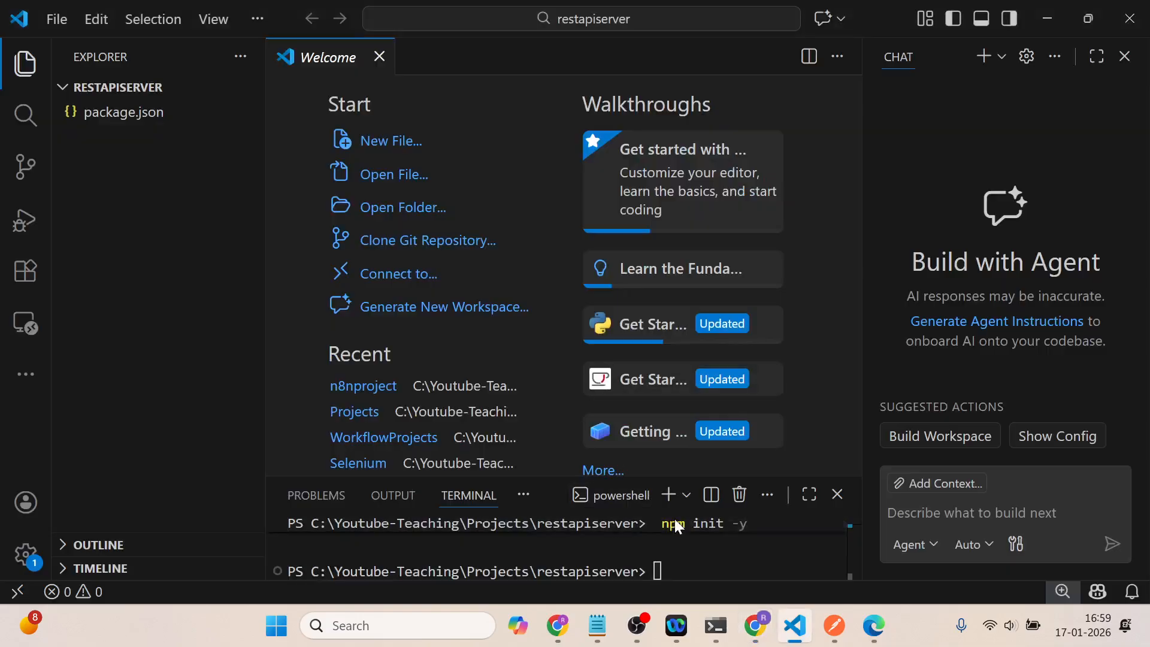
right_click(674, 525)
right_click(662, 567)
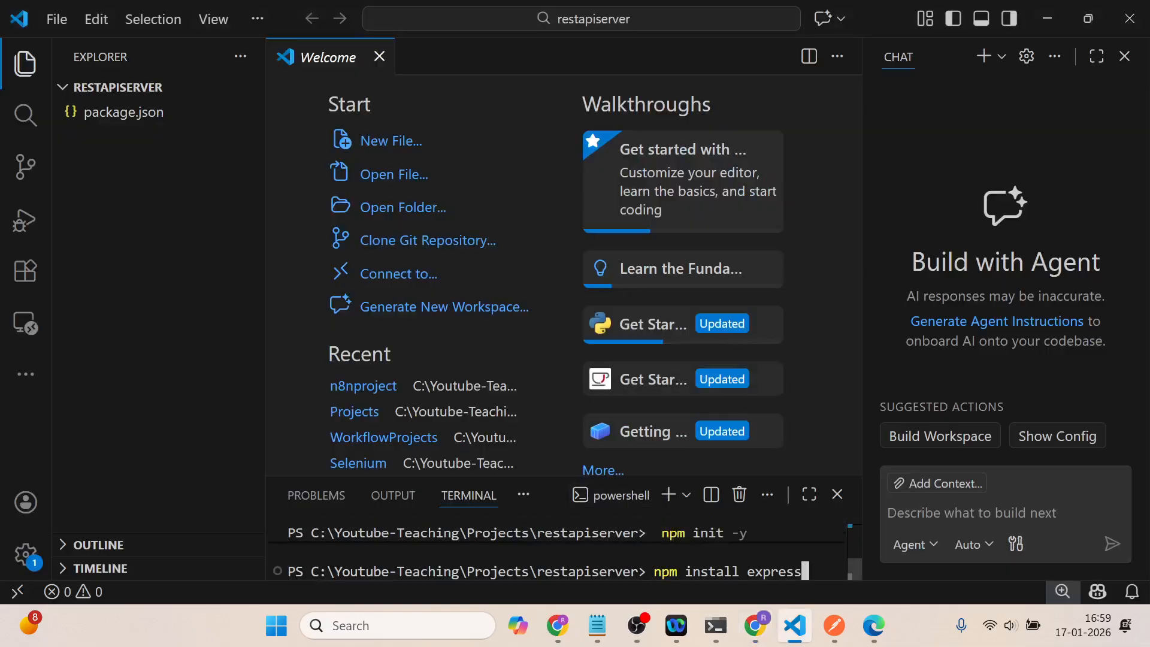
key(Return)
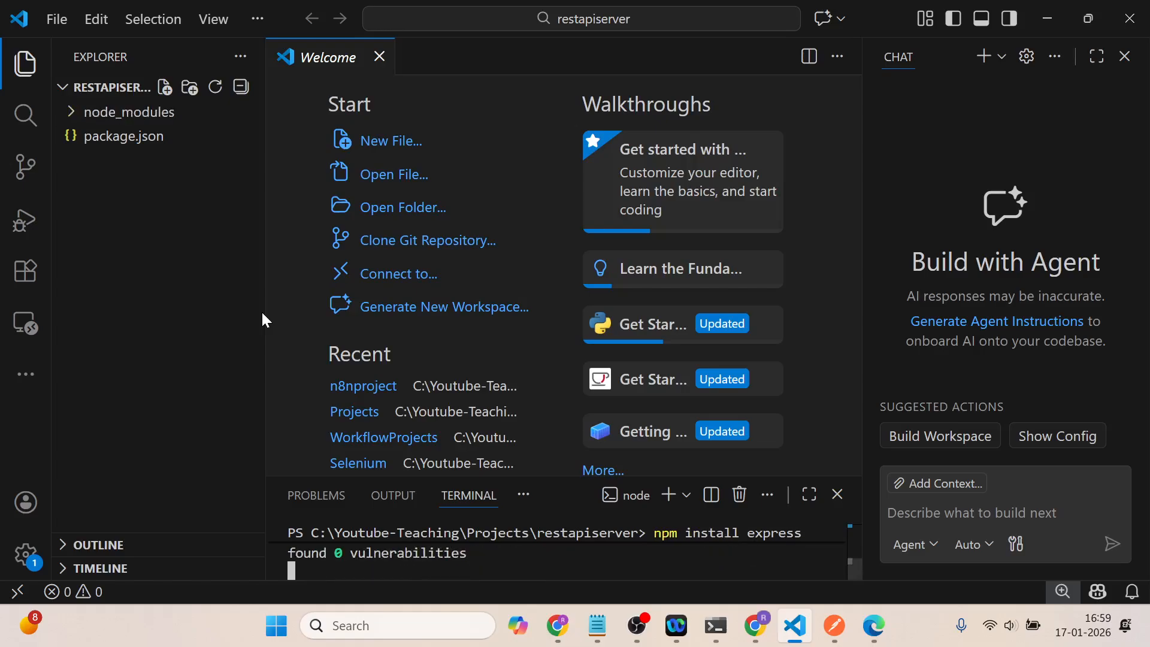
click(74, 120)
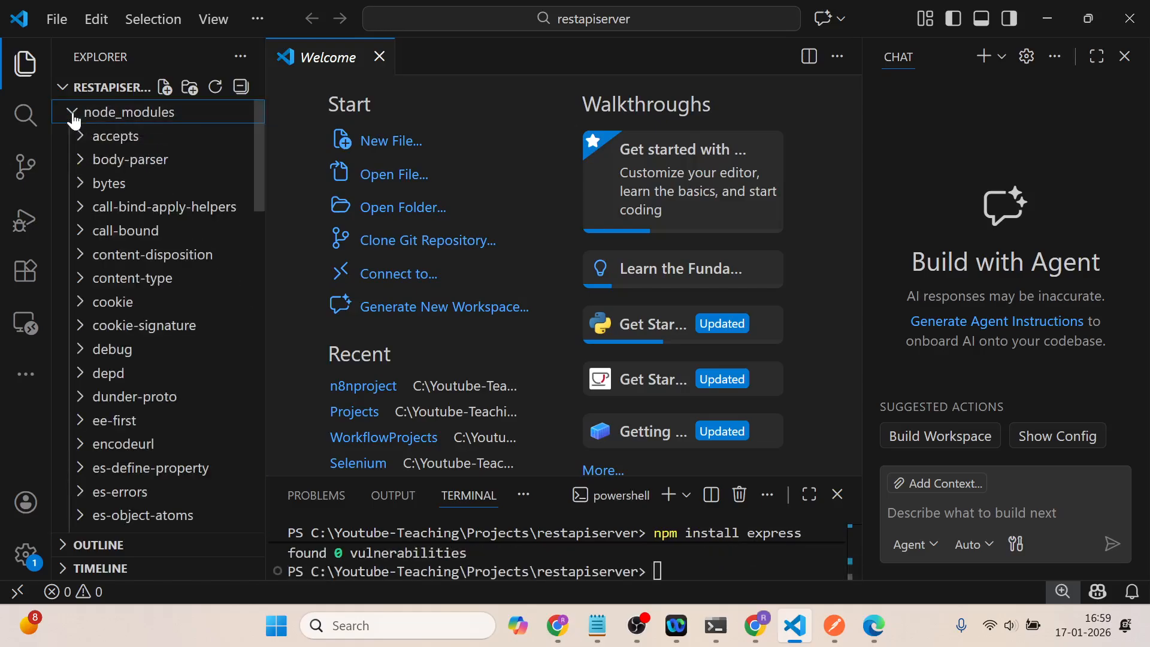
click(74, 119)
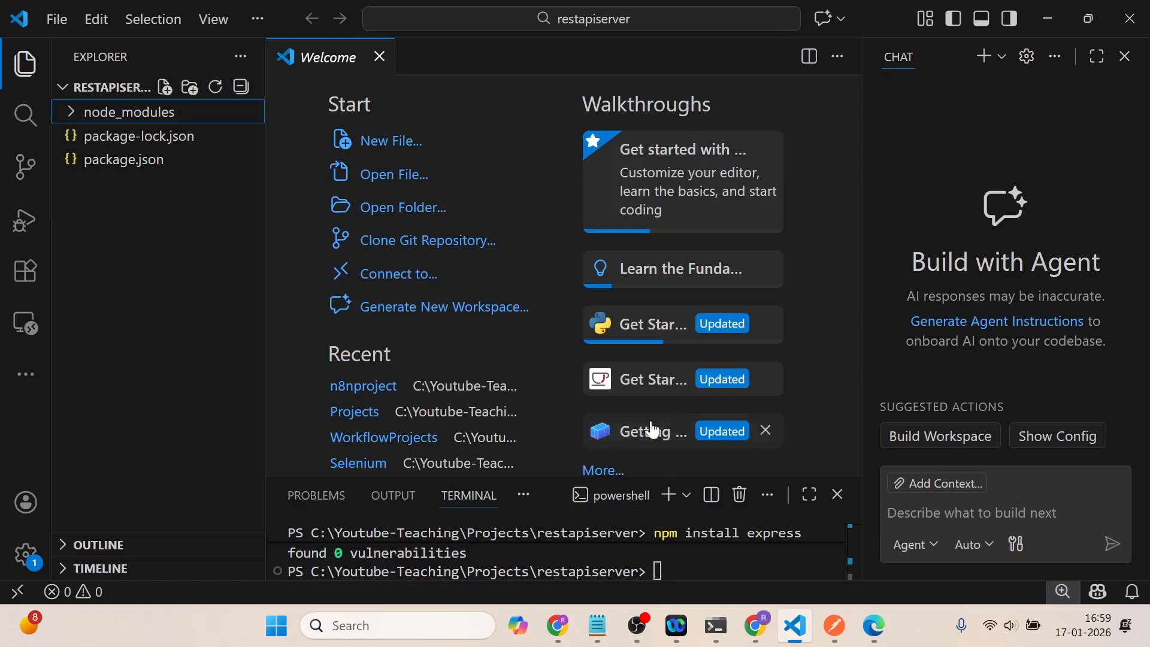
Step: Copy the file name server.js from the Google Docs guide and create a file with that name inside node_modules in VS Code
key(alt+Tab)
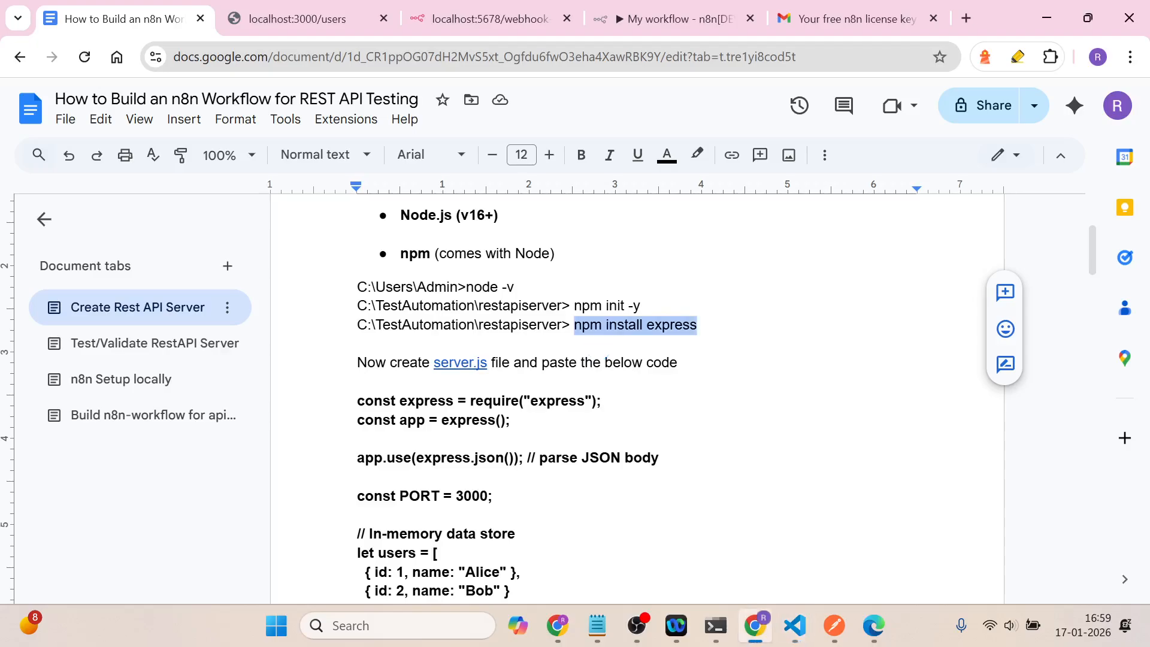
drag(489, 363, 434, 363)
key(ctrl+c)
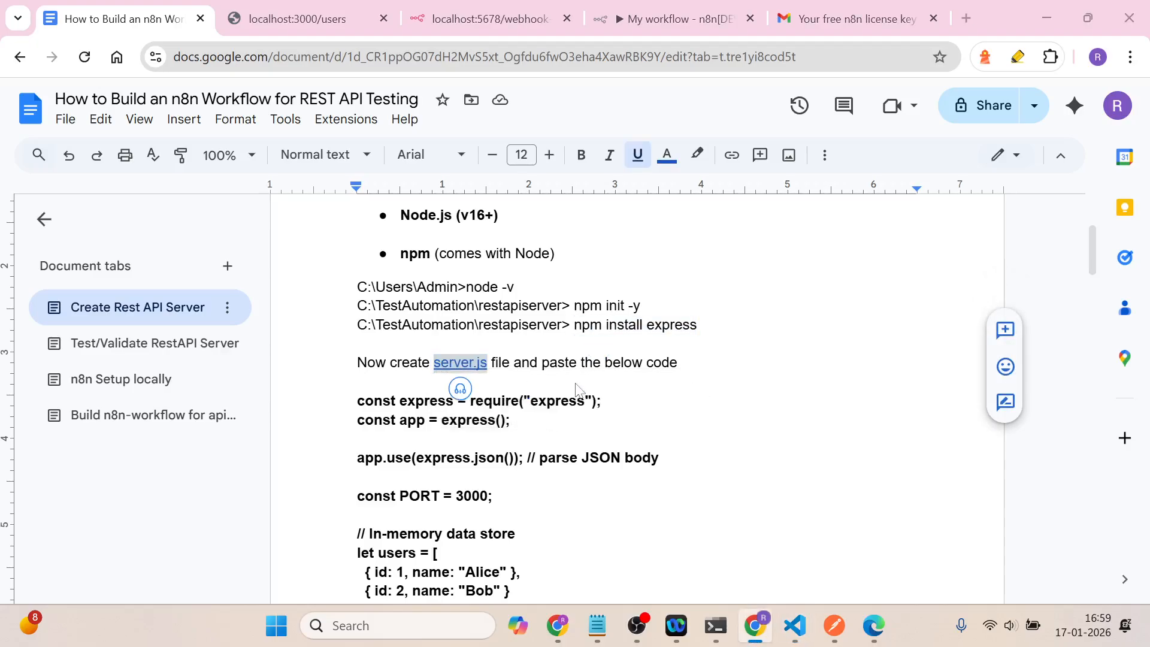
key(alt+Tab)
click(165, 89)
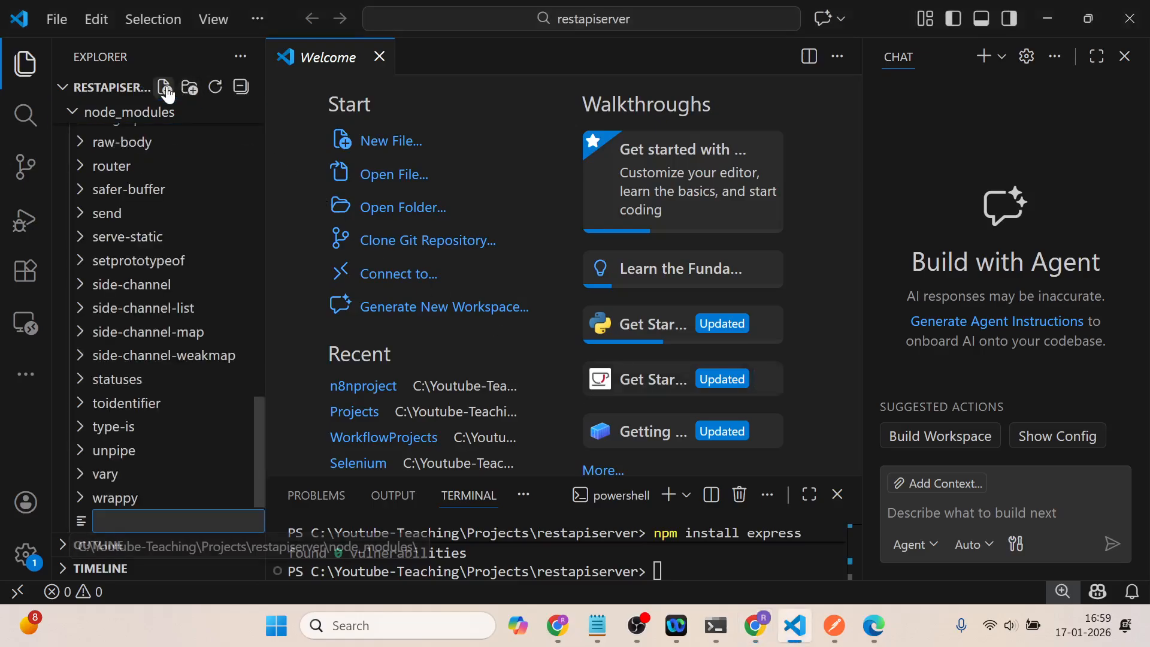
key(ctrl+v)
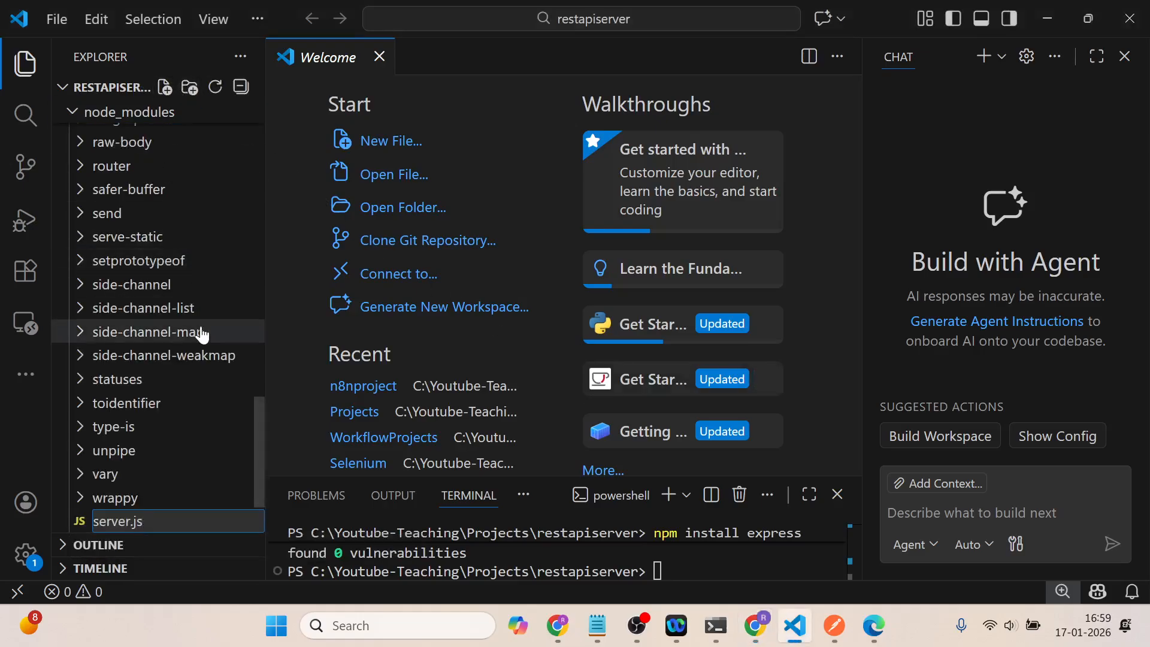
key(Return)
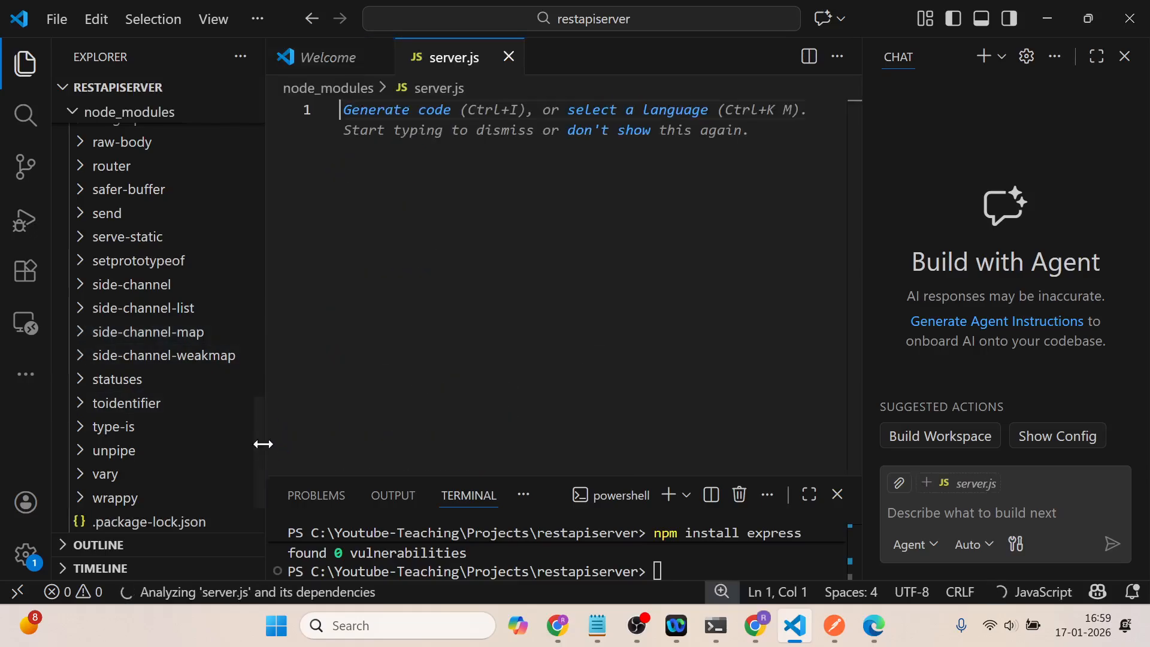
drag(262, 455, 244, 264)
click(77, 113)
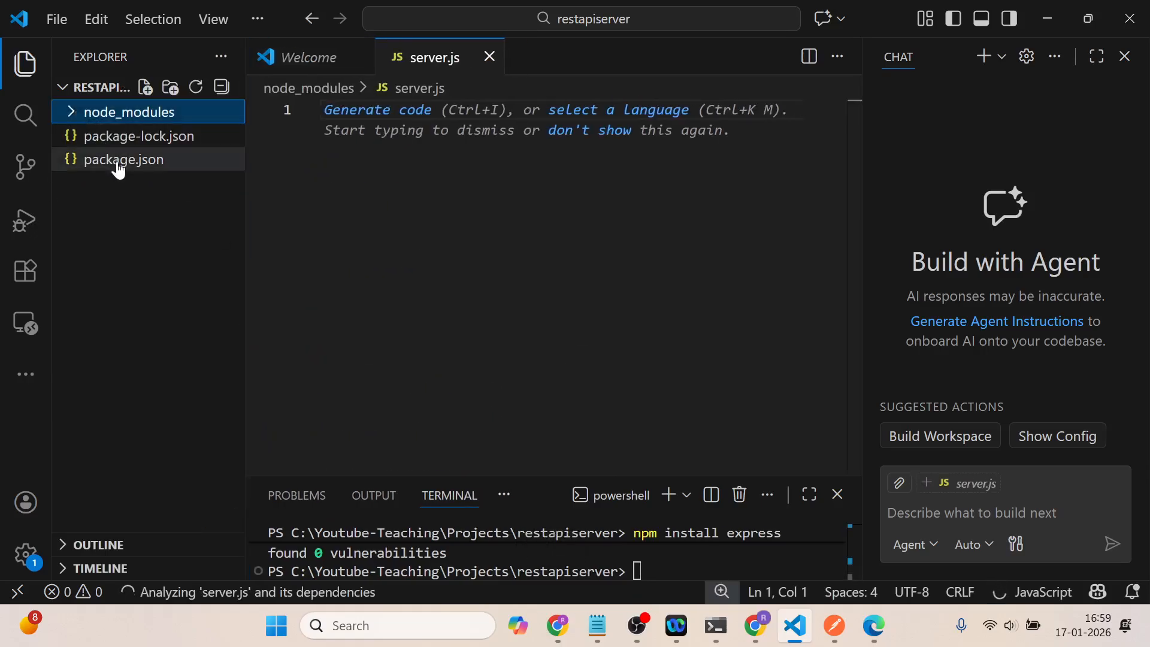
click(144, 92)
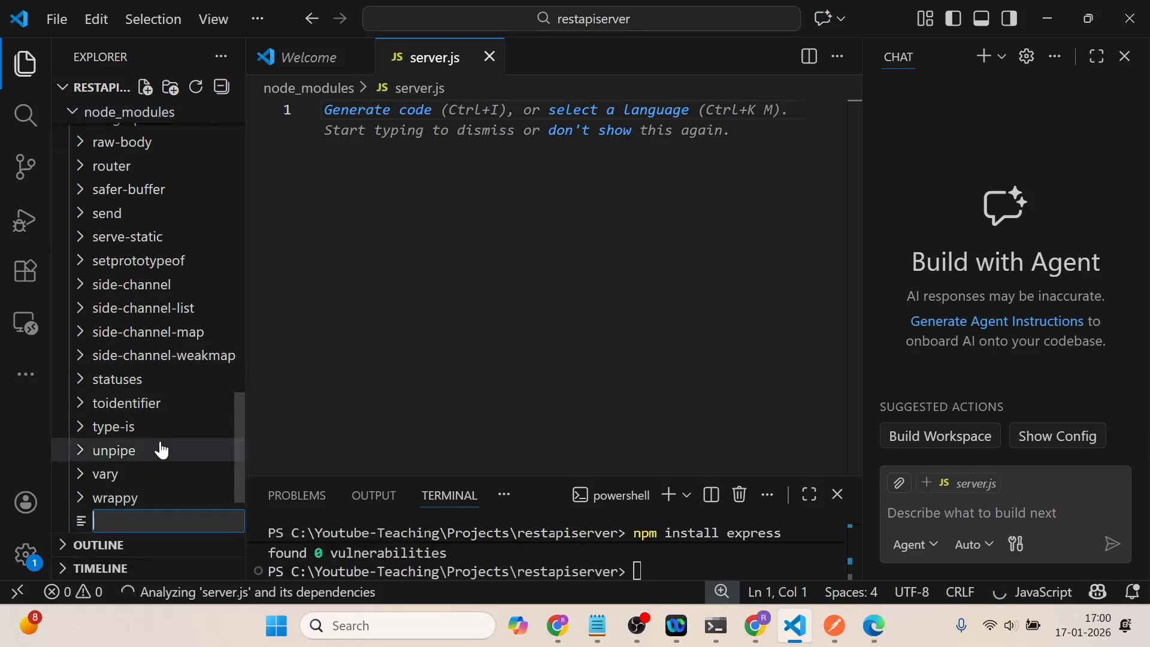
click(72, 111)
click(145, 87)
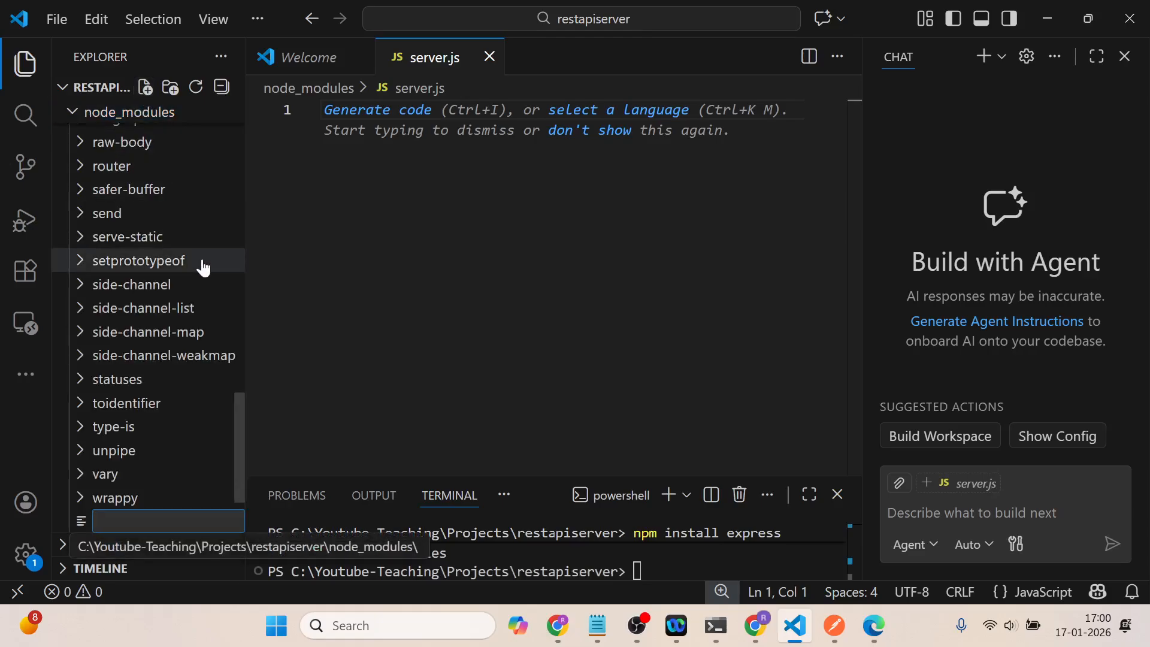
click(77, 119)
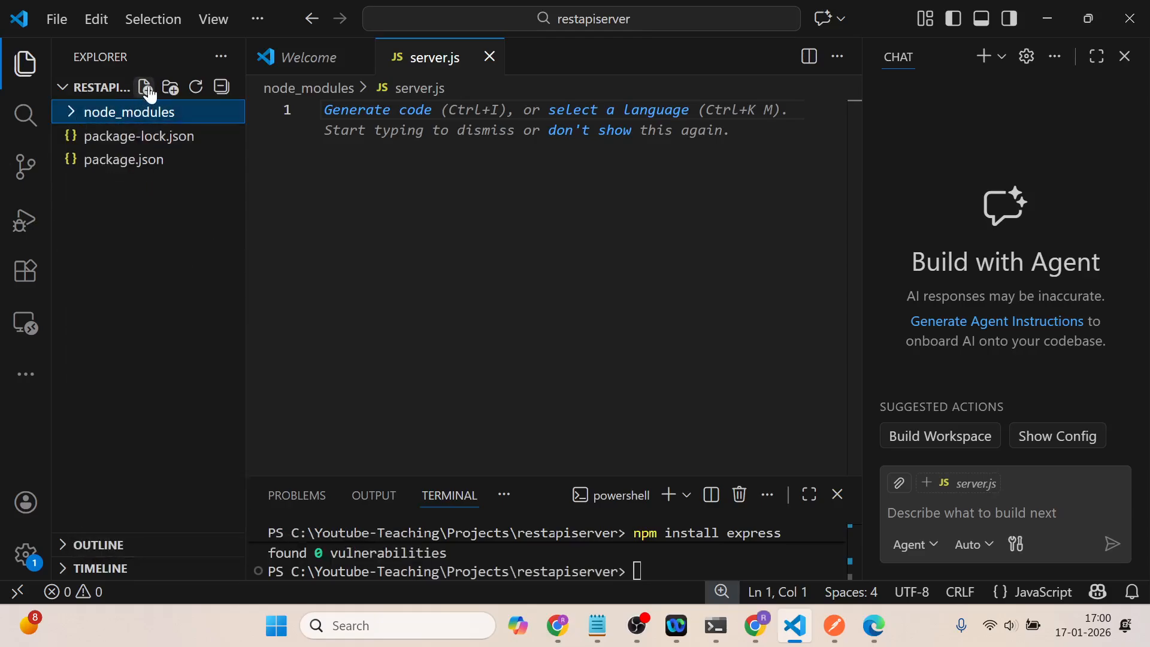
Step: Create a new file named server.js in the root of the restapiserver project, outside node_modules
click(303, 207)
click(116, 96)
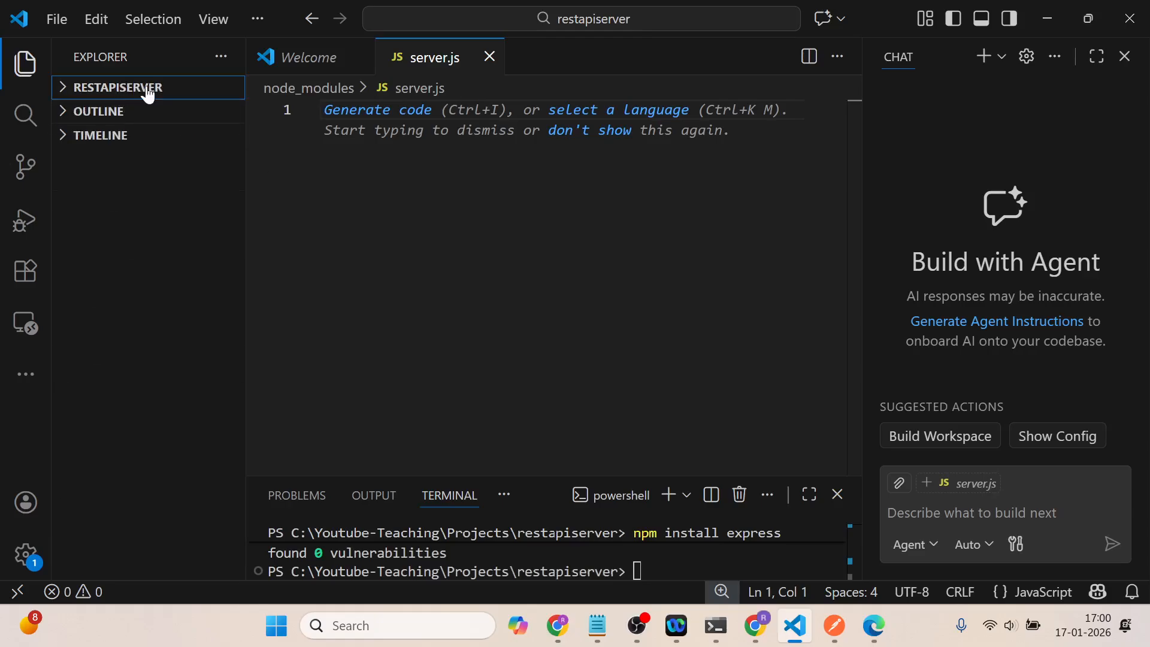
click(117, 91)
click(145, 88)
text(server.js)
key(Return)
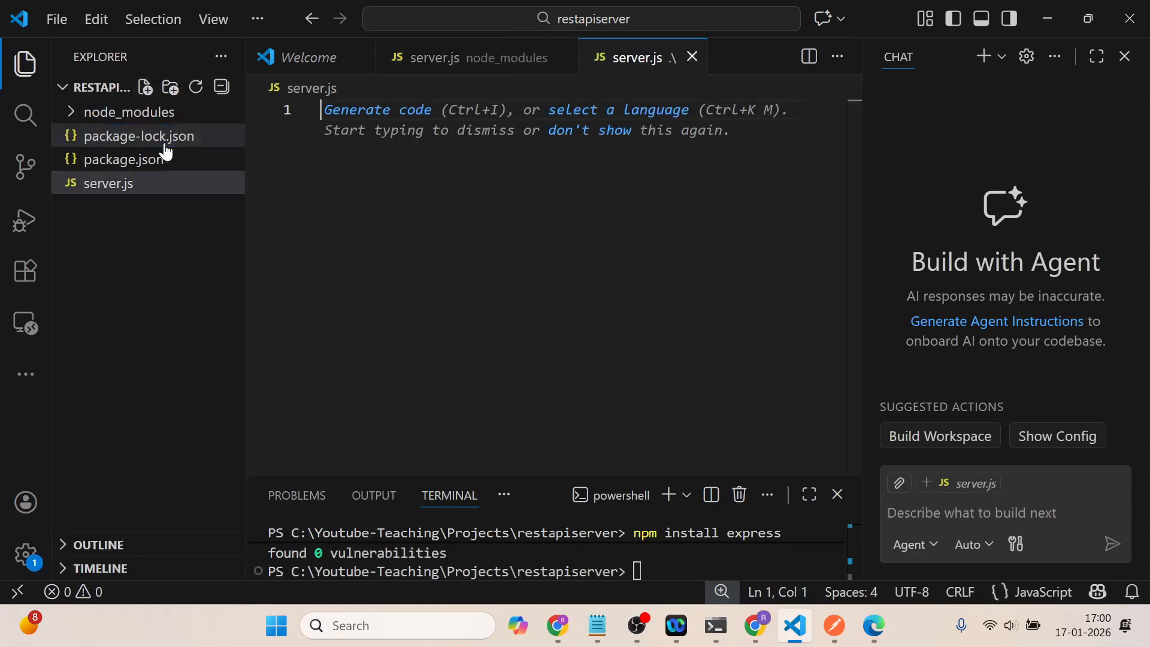
Step: Copy the full Express server code from the Google Docs guide, paste it into the root server.js in VS Code and save it
key(alt+Tab)
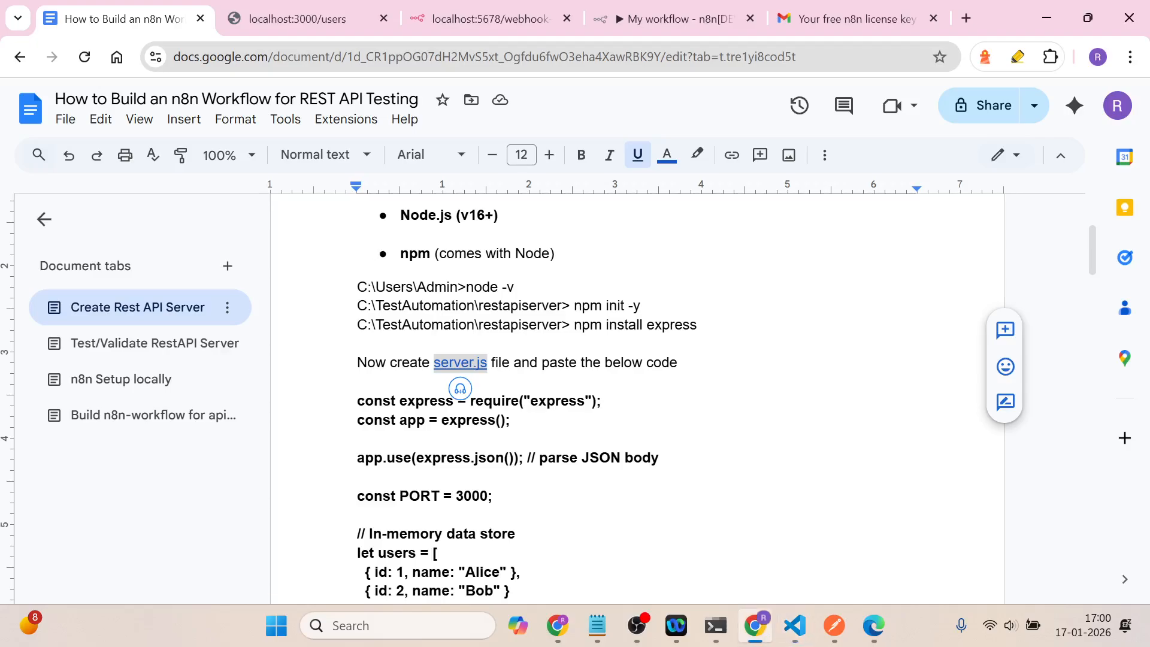
drag(357, 401, 378, 355)
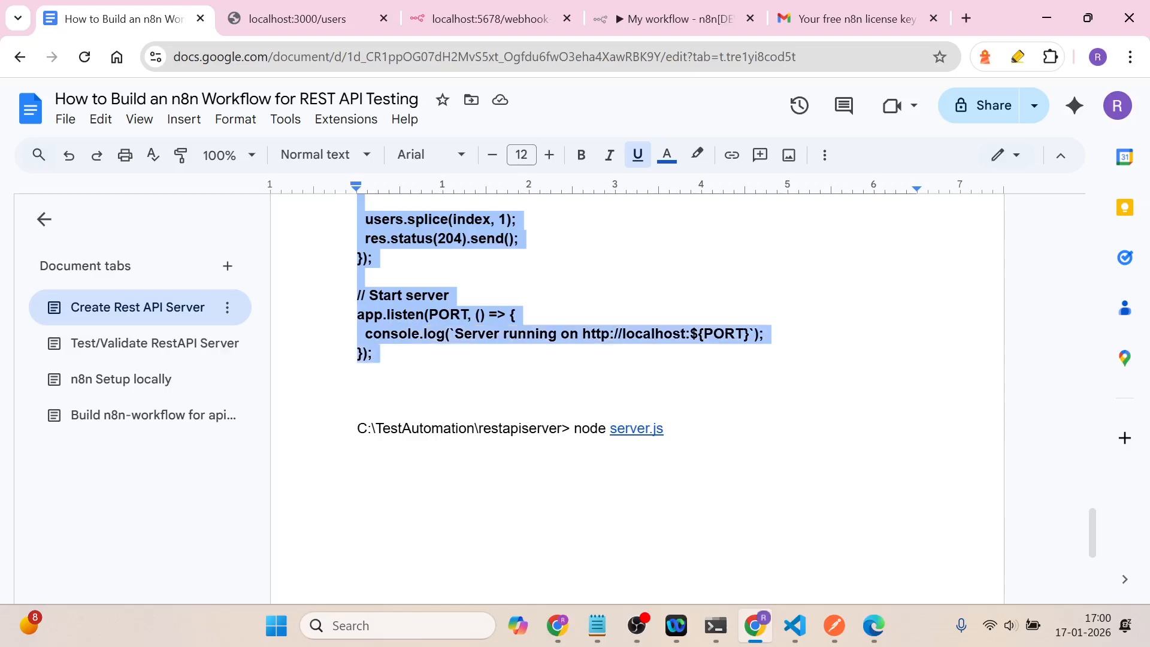
right_click(380, 355)
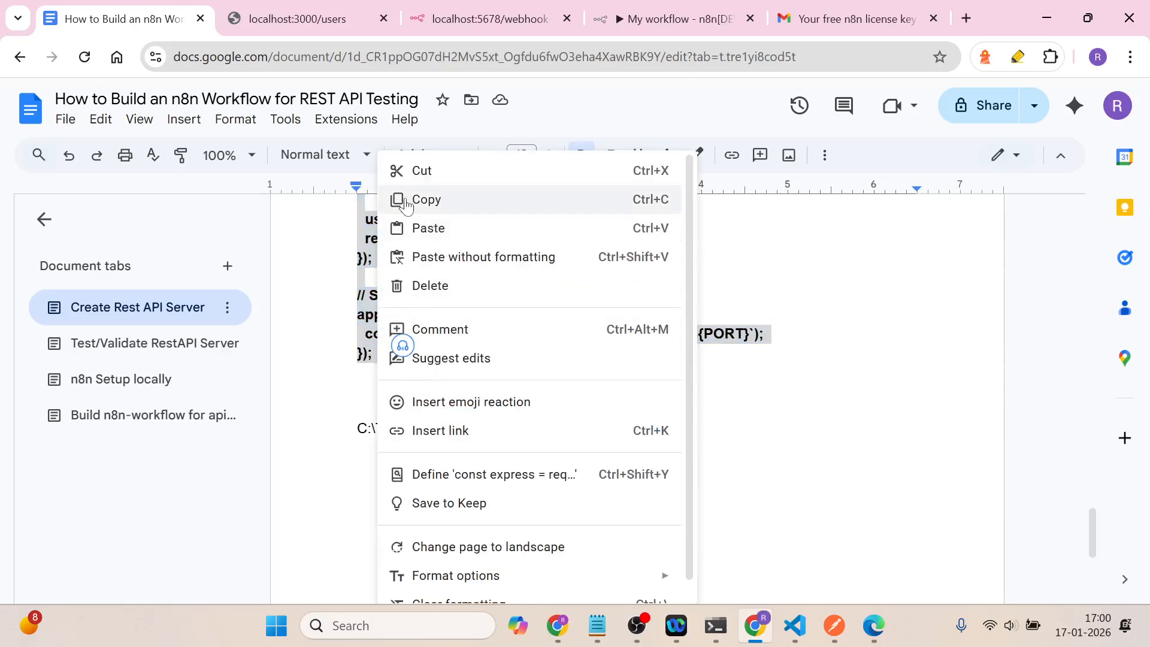
click(428, 200)
key(alt+Tab)
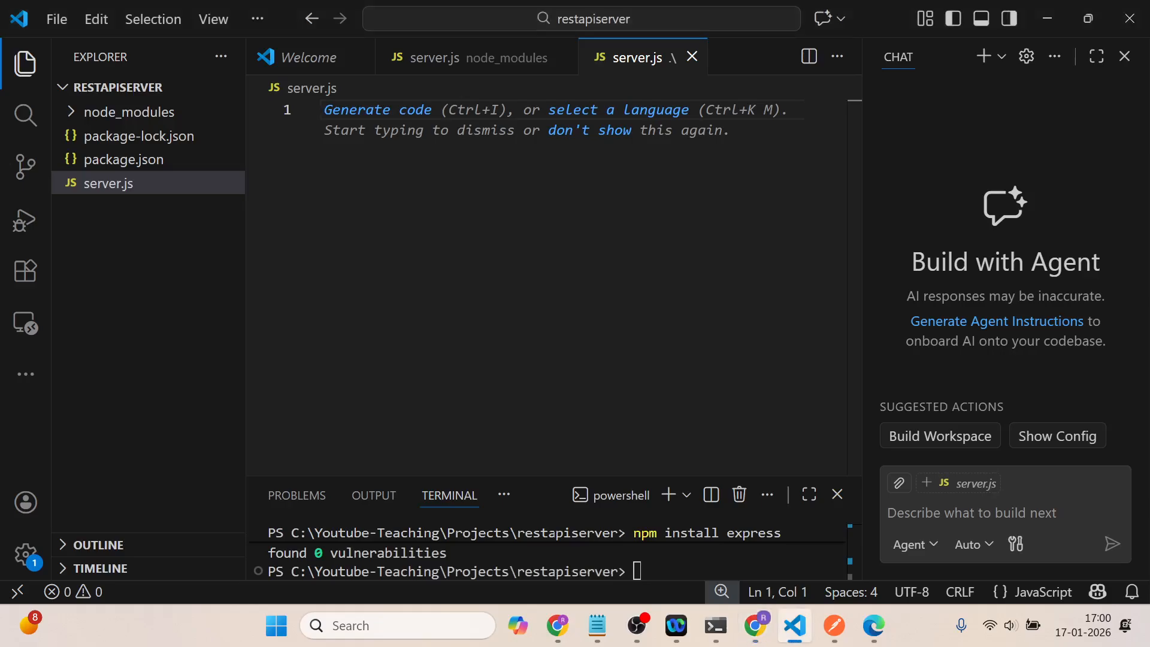
key(ctrl+v)
drag(854, 411, 861, 99)
key(ctrl+s)
Step: Start the REST API server by running node .\server.js in the VS Code terminal
click(597, 545)
text(node seve)
key(BackSpace)
key(BackSpace)
text(e)
key(BackSpace)
text(r)
key(Tab)
key(Return)
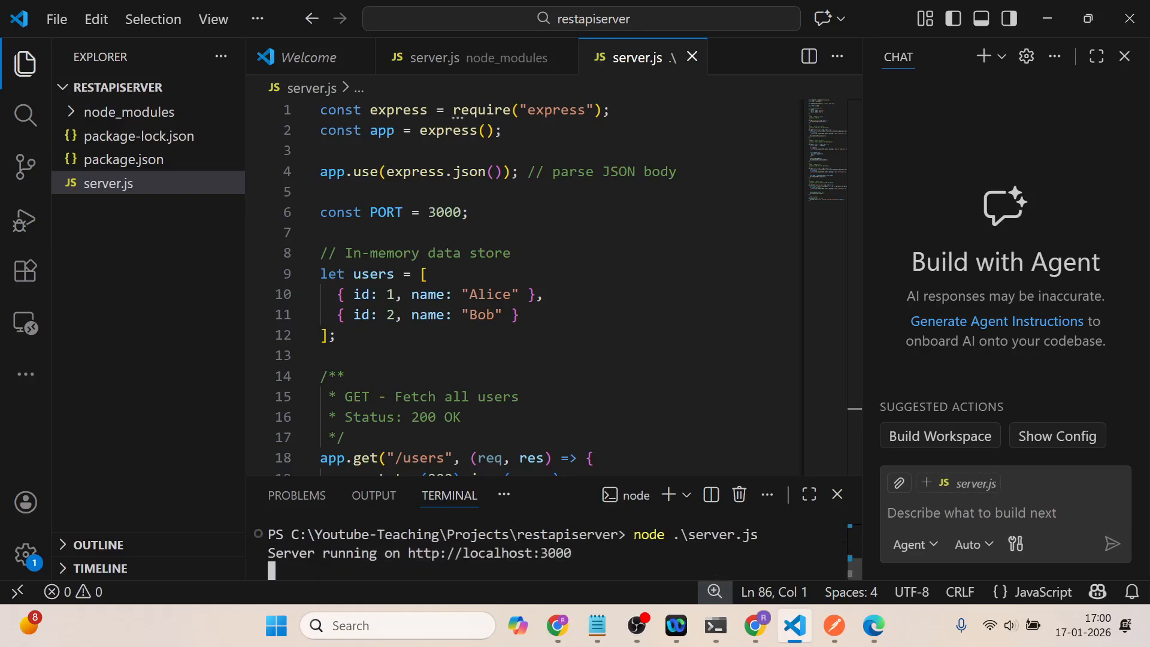
drag(408, 553, 578, 553)
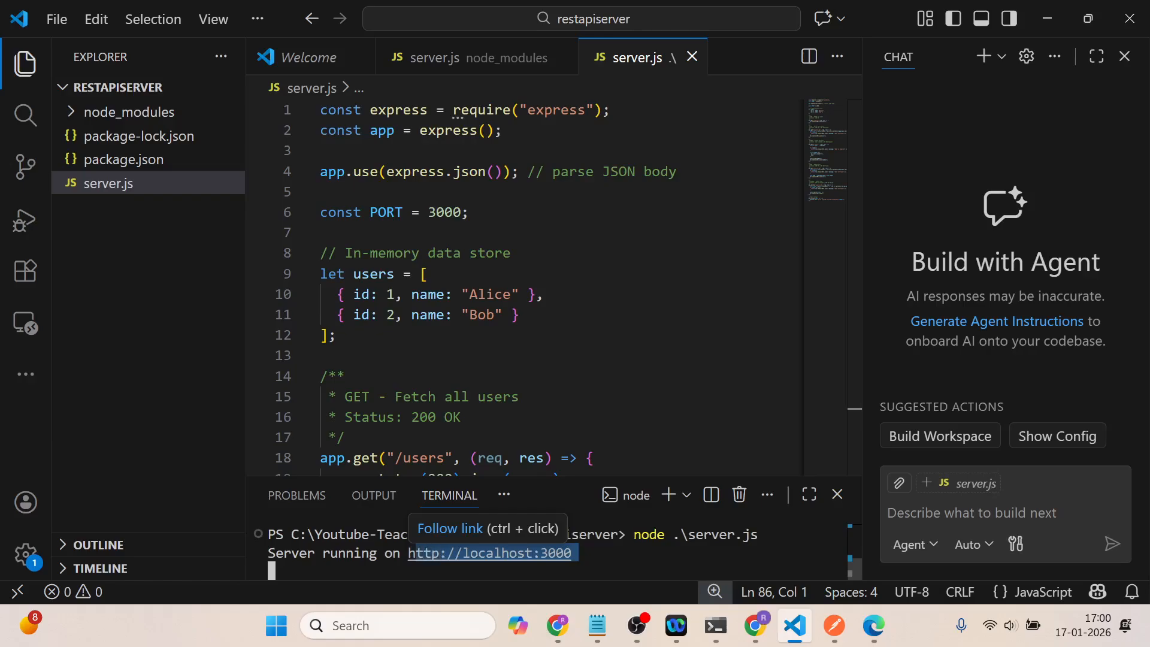
key(ctrl+c)
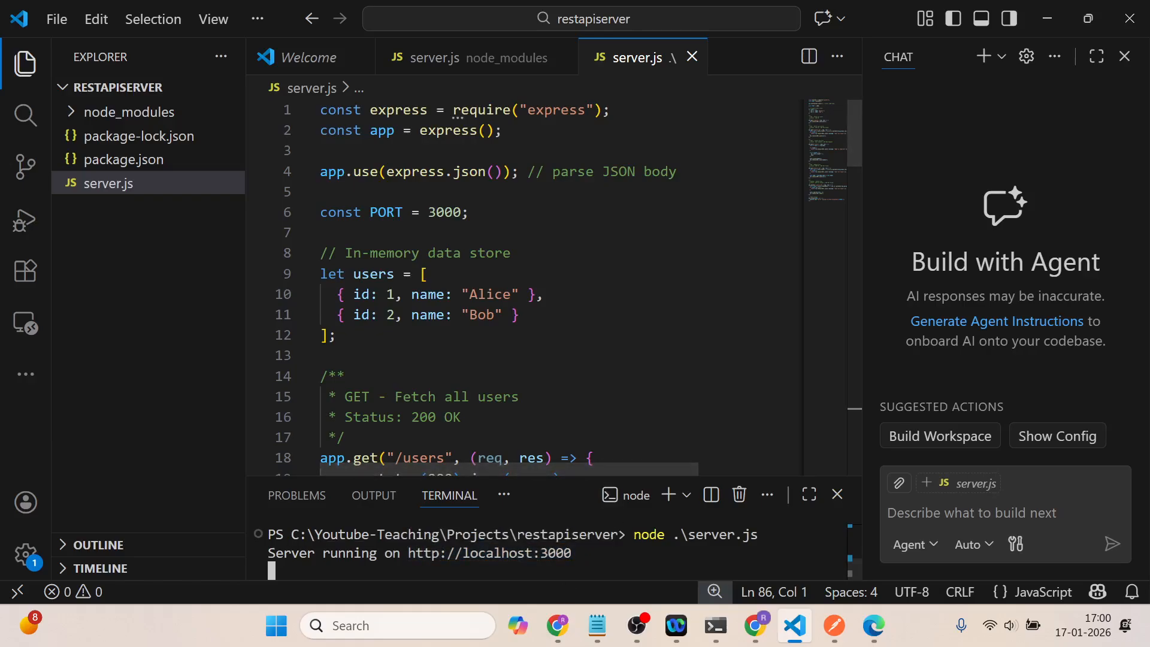
key(alt)
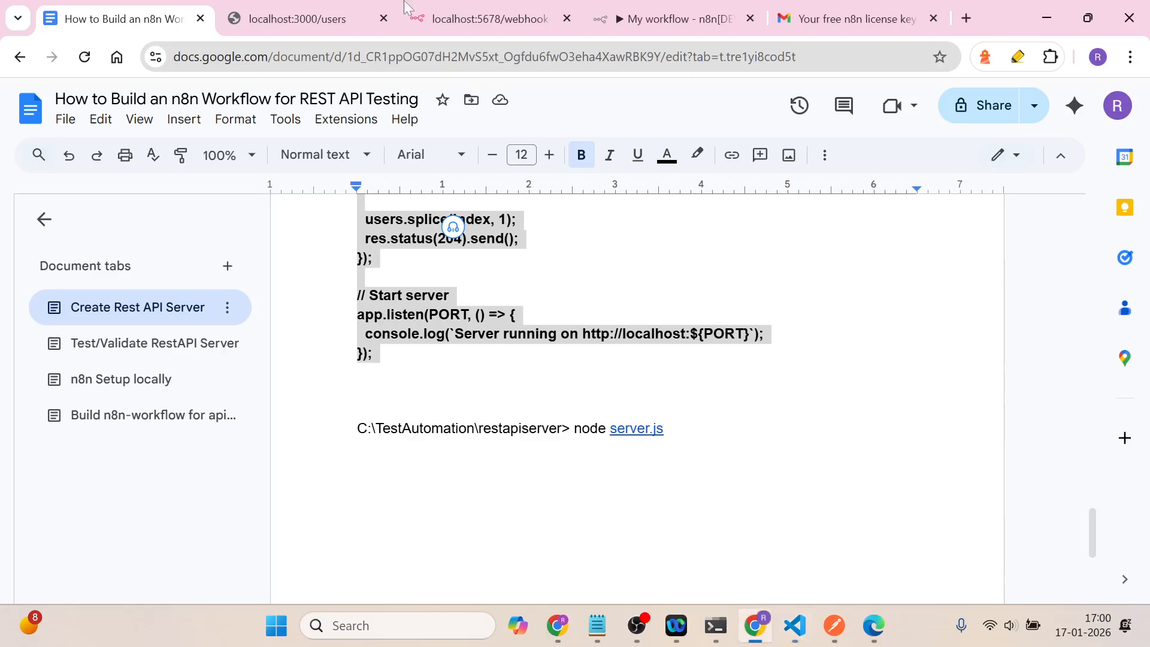
click(307, 19)
key(shift+End)
key(BackSpace)
key(BackSpace)
key(Return)
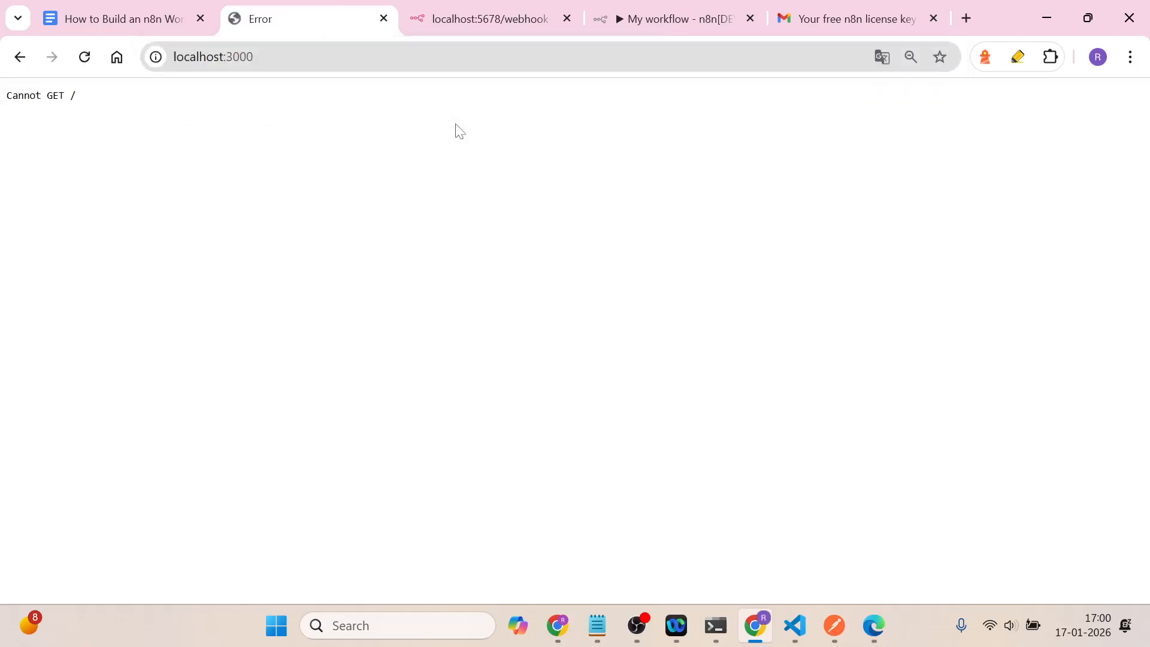
Step: Request the full user list from the API at localhost:3000/users
key(ctrl+l)
key(End)
text(/users)
key(Return)
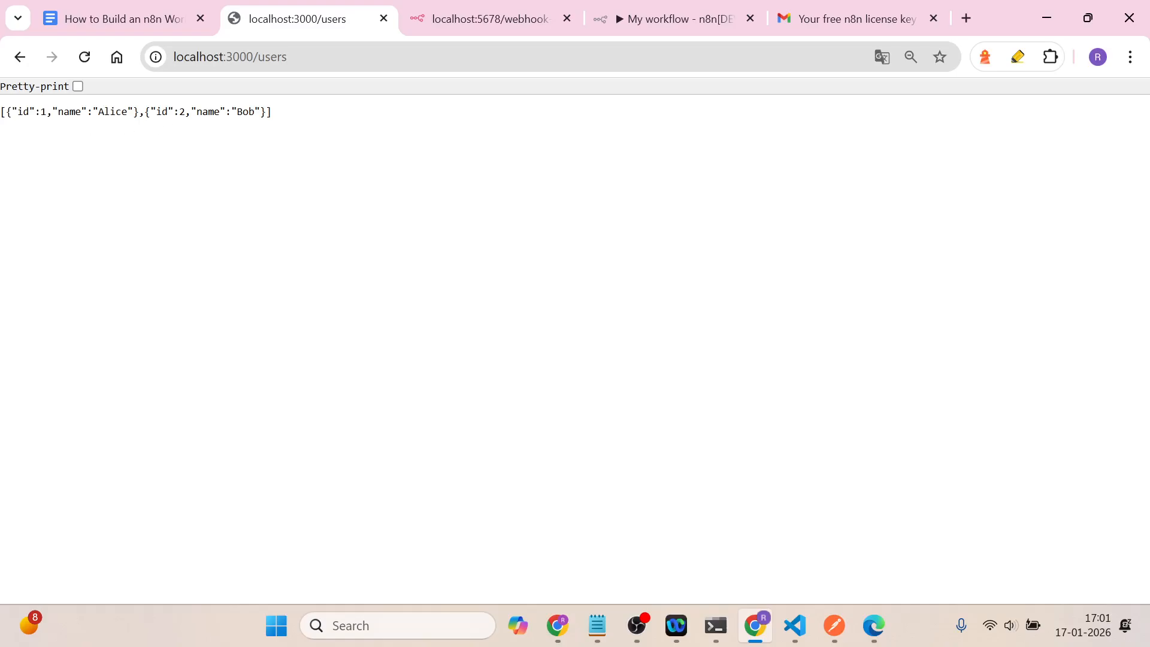
Step: Review the GET user routes in the guide's server code and request a single user at localhost:3000/users/1
click(127, 27)
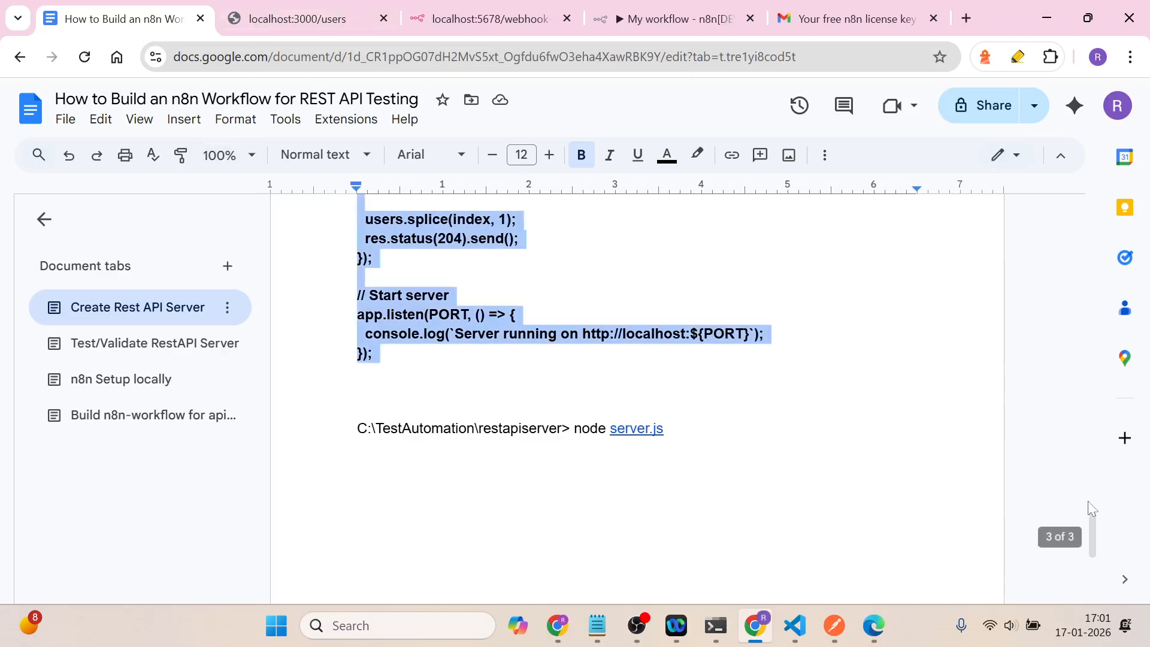
drag(1092, 531, 1056, 275)
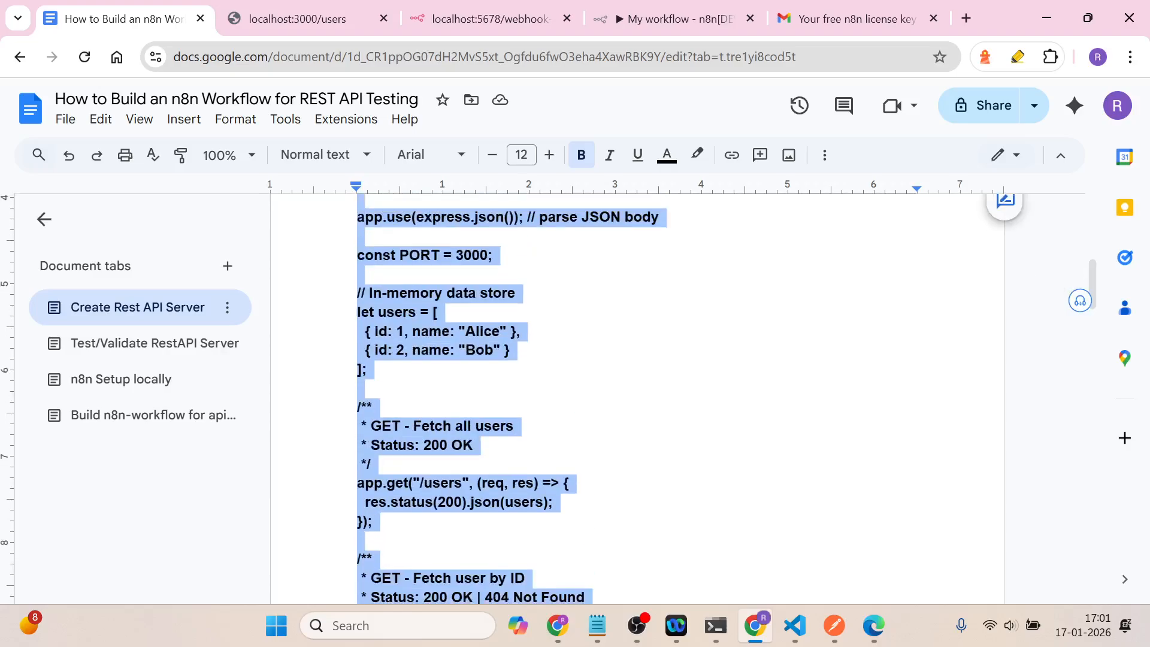
drag(1094, 300, 1094, 319)
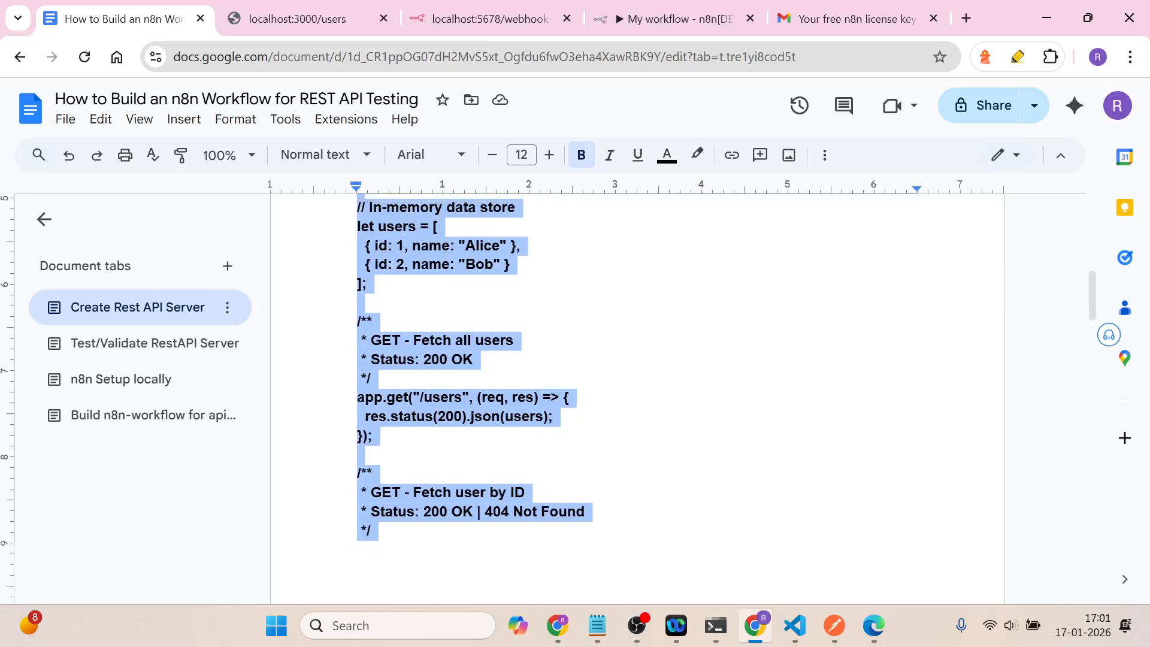
double_click(443, 397)
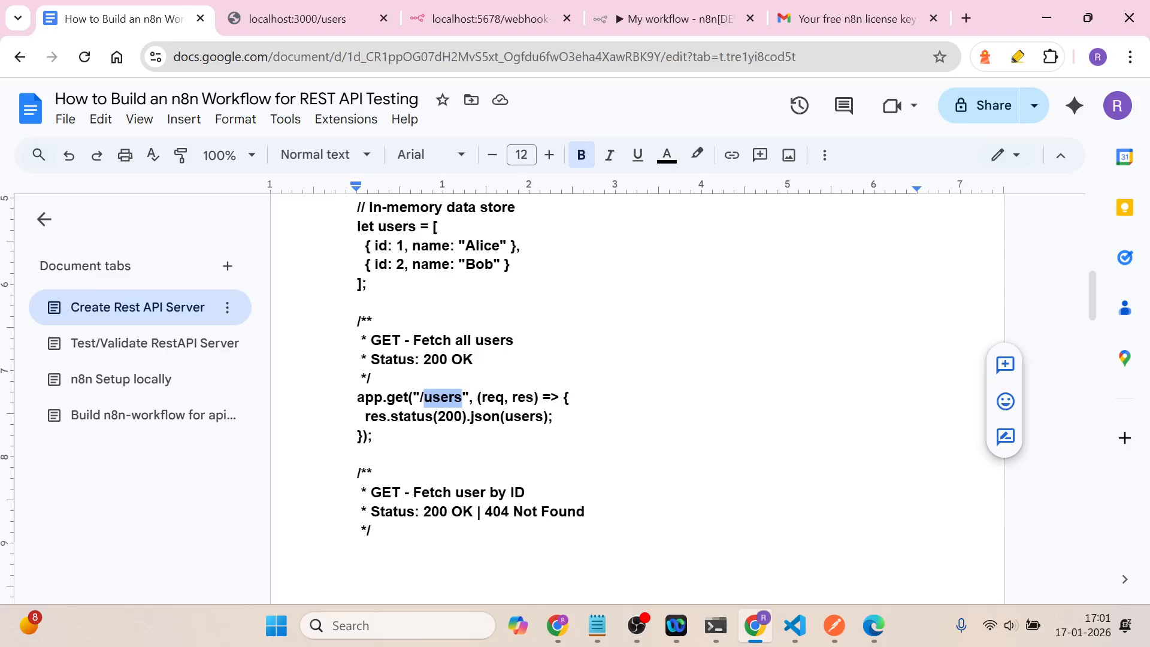
drag(1091, 299, 1087, 361)
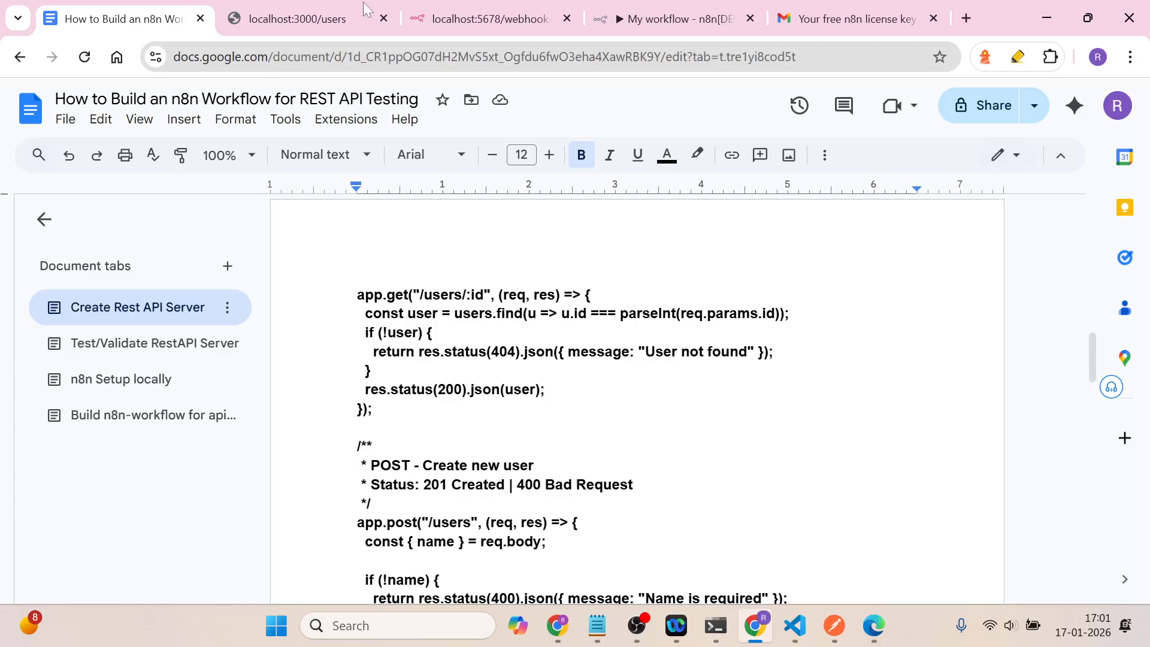
click(290, 11)
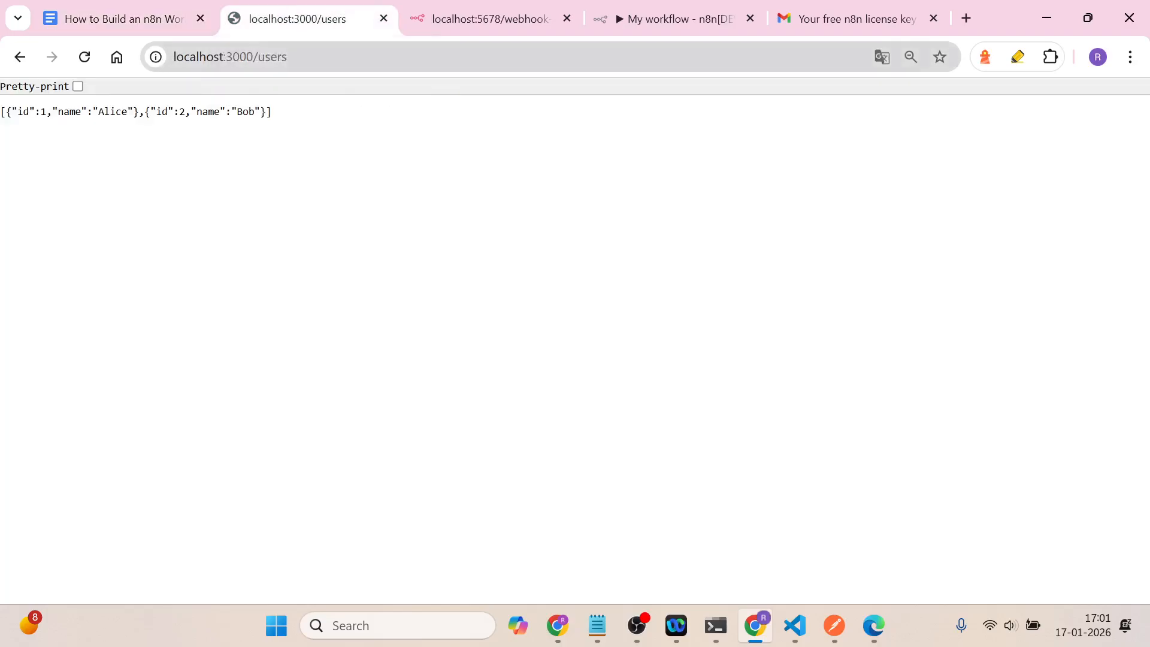
click(316, 62)
click(316, 62)
text(/1)
key(Return)
Step: Read the n8n workflow explanation and the node -v setup command in the guide's n8n Setup locally section
click(82, 19)
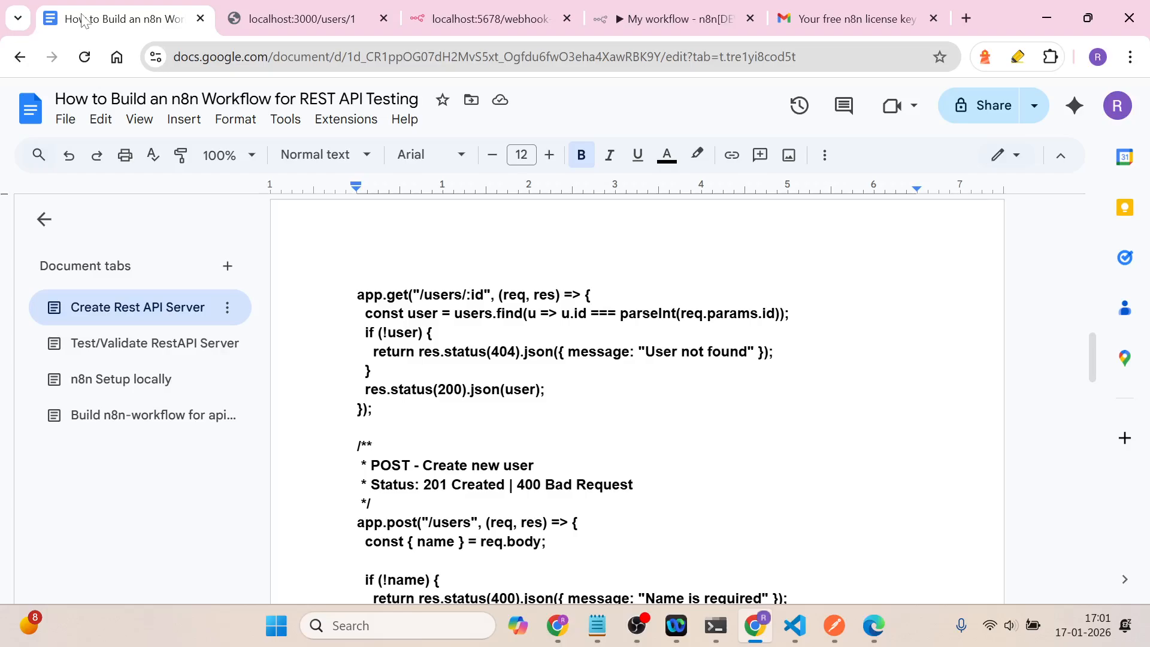
click(126, 367)
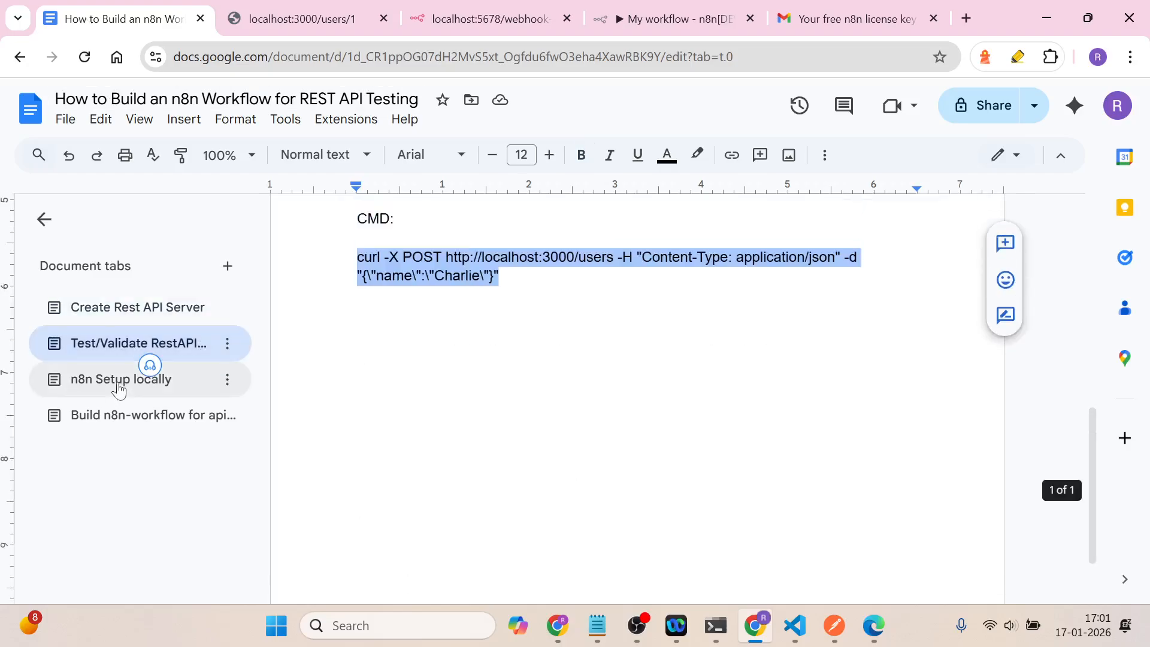
click(128, 388)
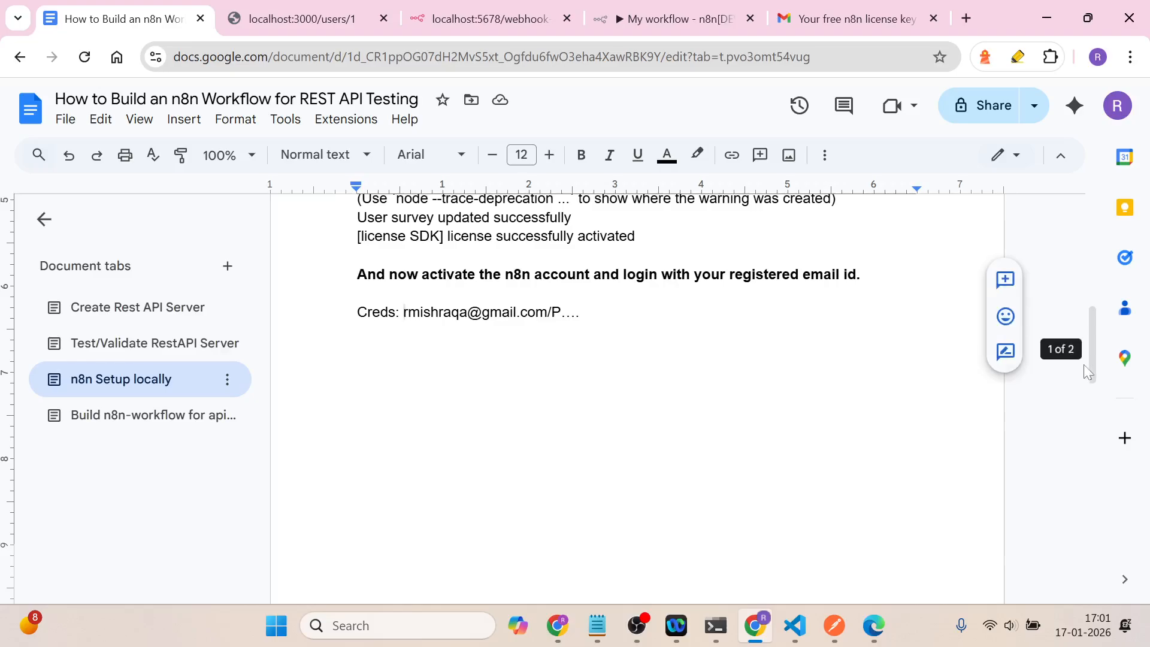
drag(1091, 365, 1083, 212)
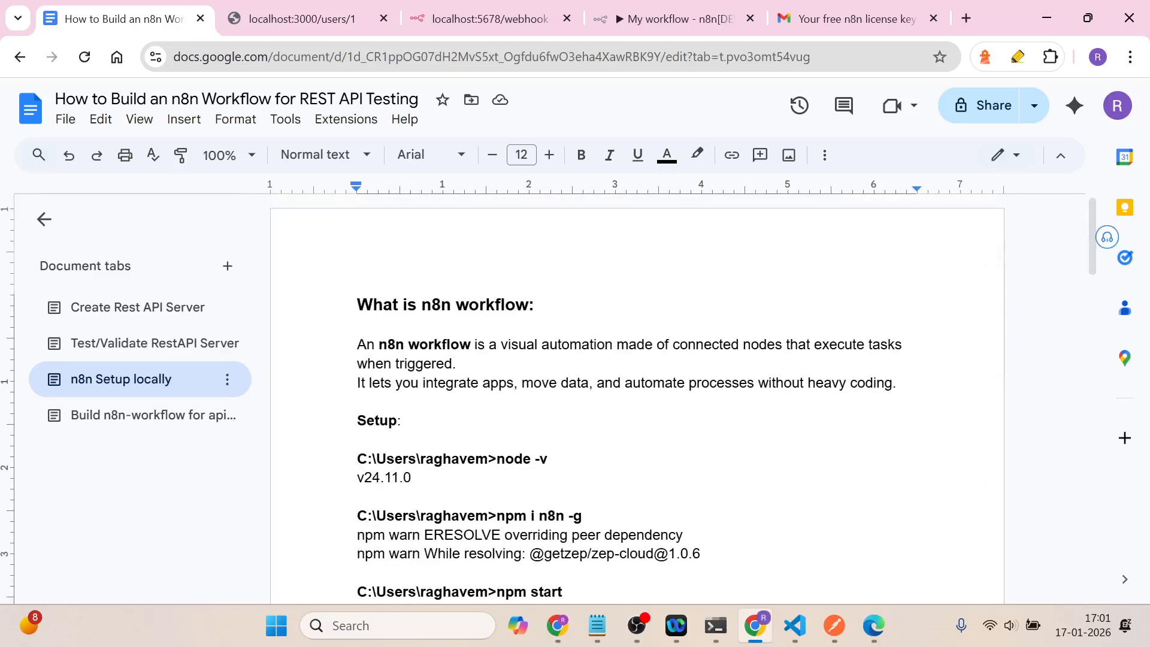
drag(358, 305, 441, 434)
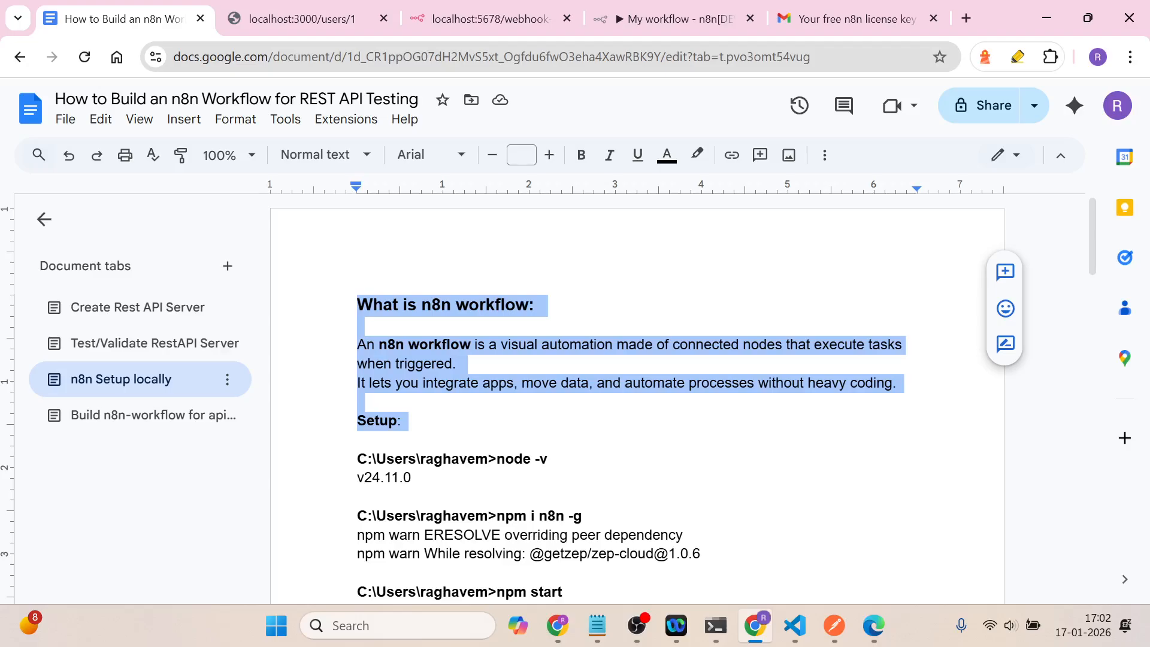
click(580, 404)
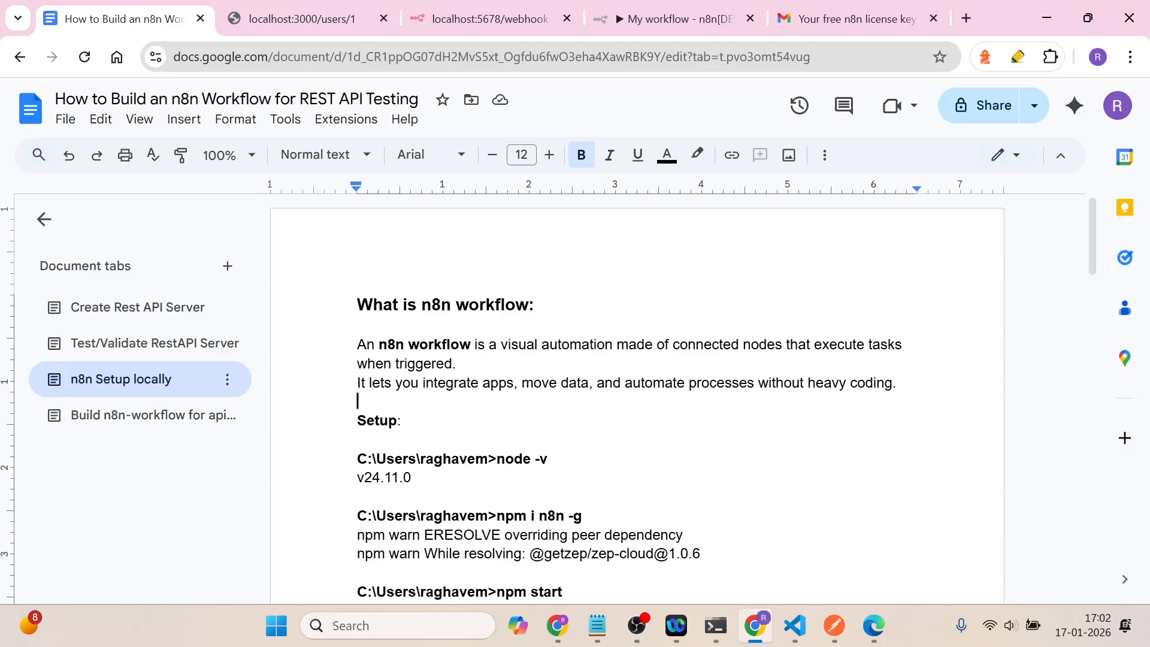
drag(357, 306, 547, 308)
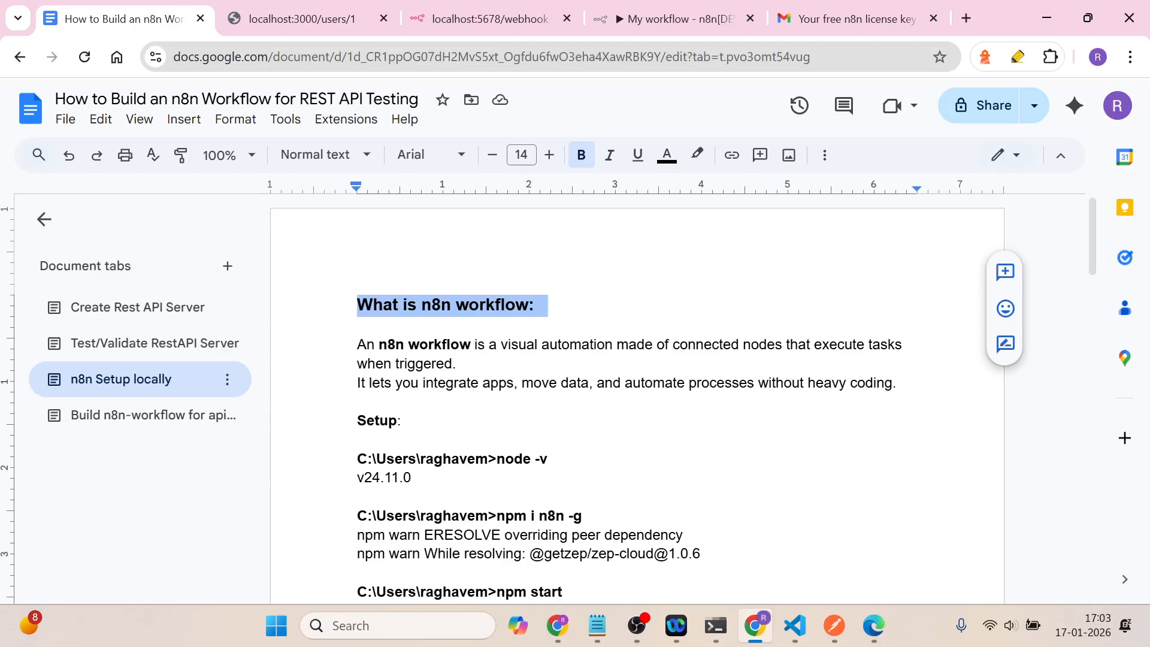
drag(548, 459, 497, 459)
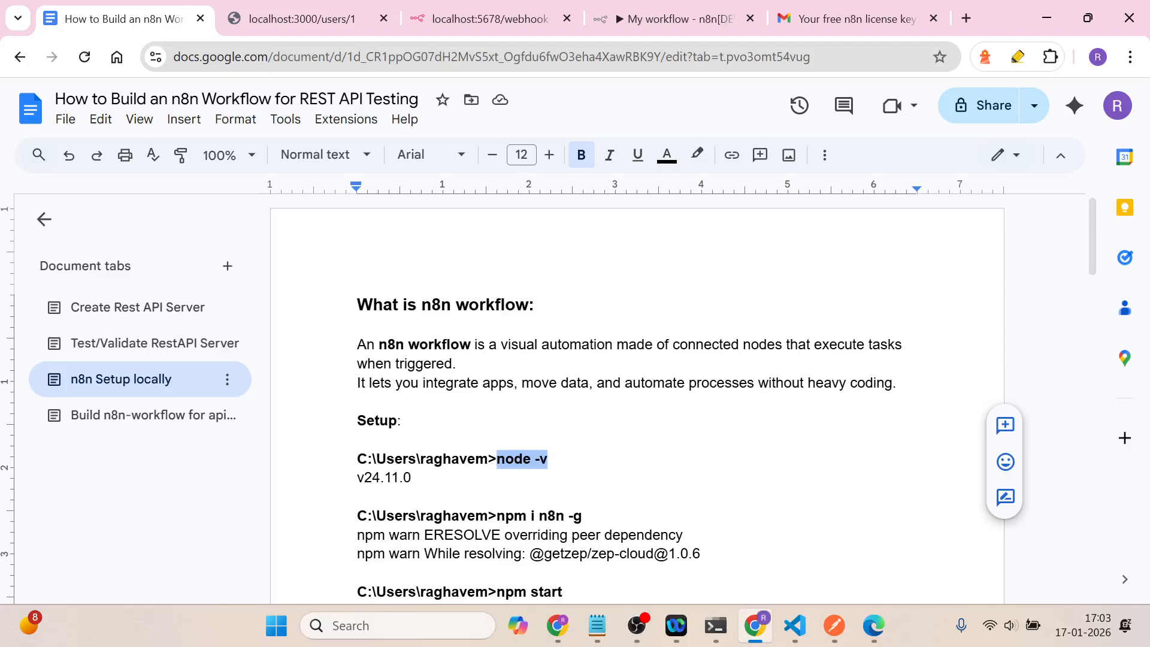
Step: Try to install n8n globally by running the guide's npm i n8n -g command in the Command Prompt, terminating the job while it runs
drag(1094, 276, 1097, 315)
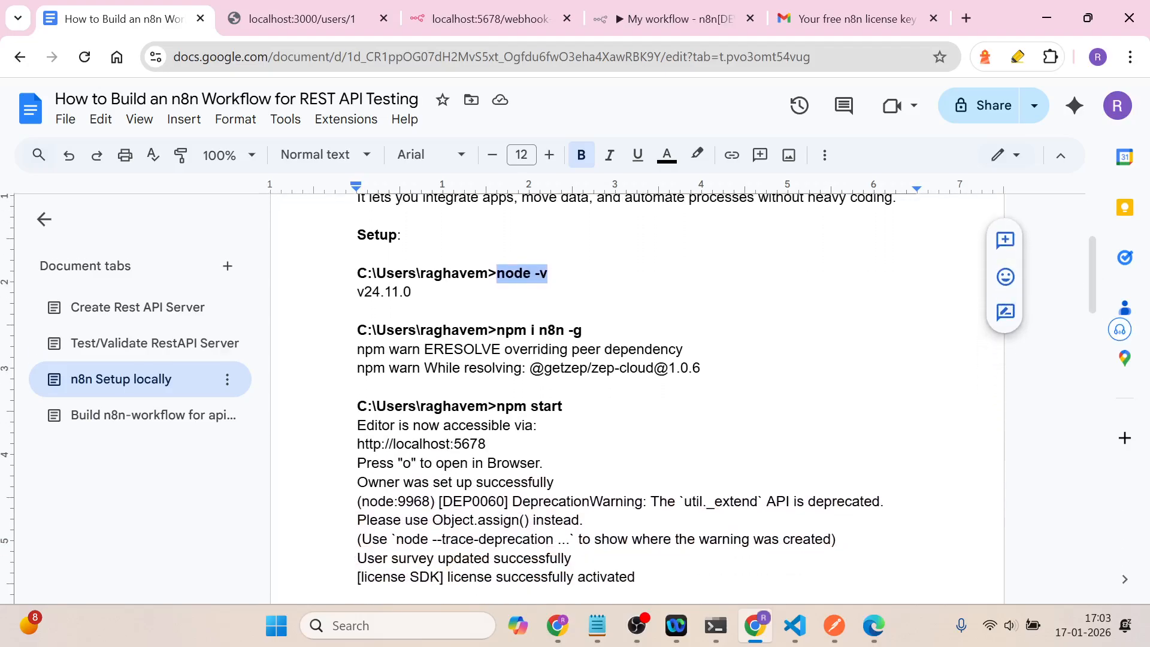
drag(582, 330, 497, 331)
key(ctrl+c)
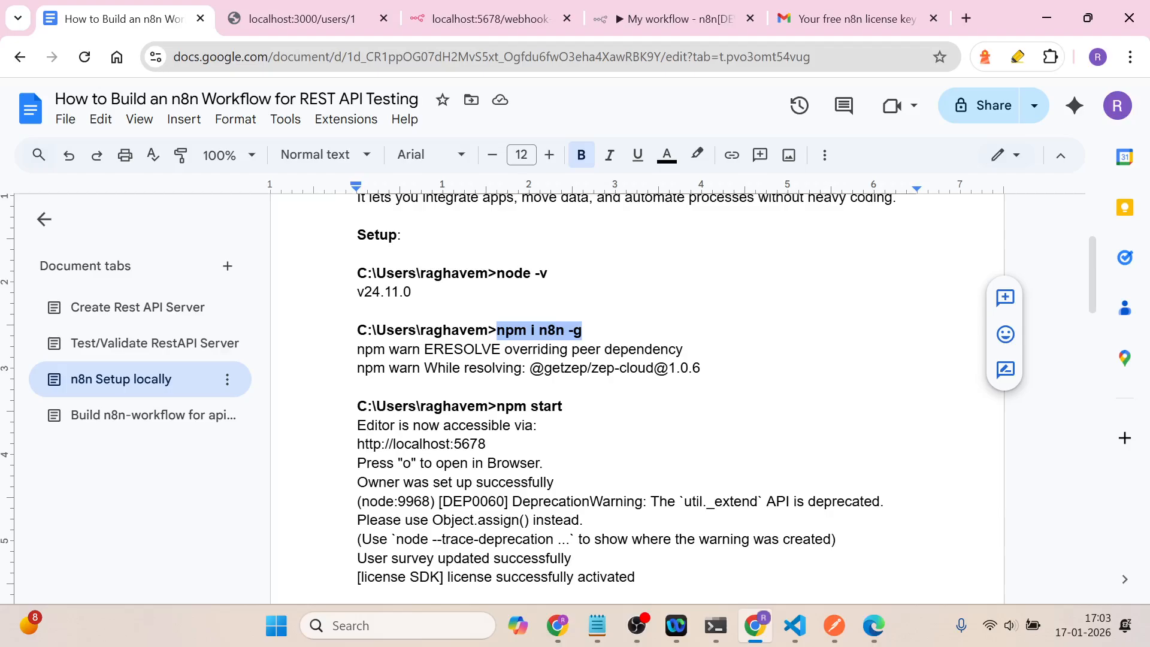
mouse_move(715, 625)
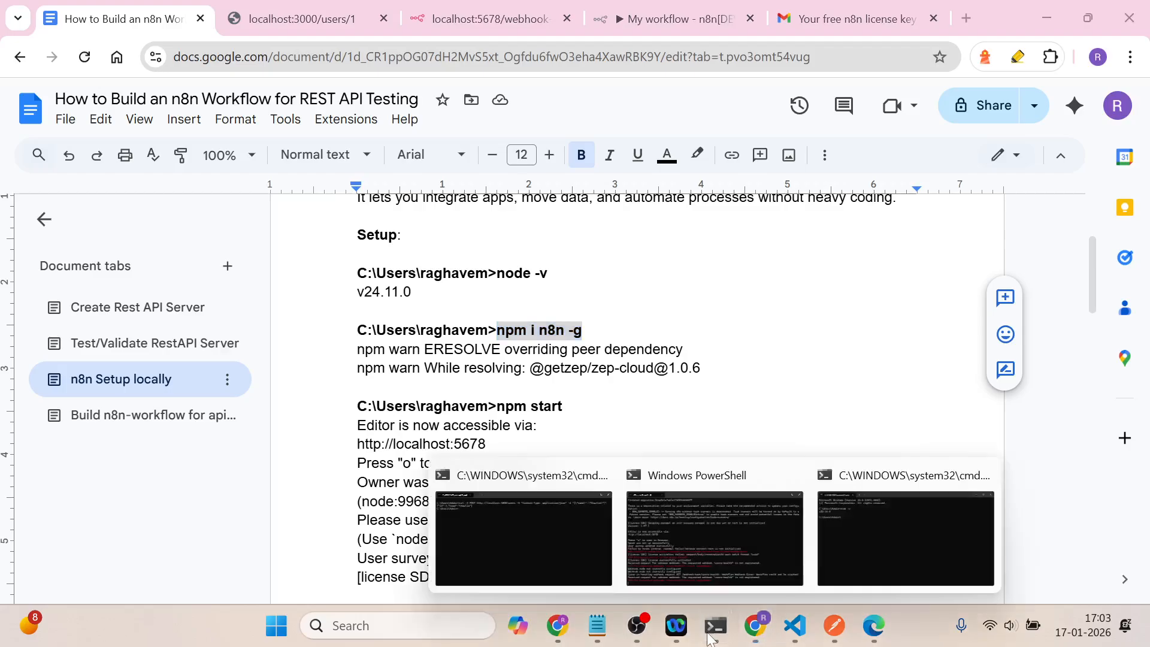
mouse_move(735, 558)
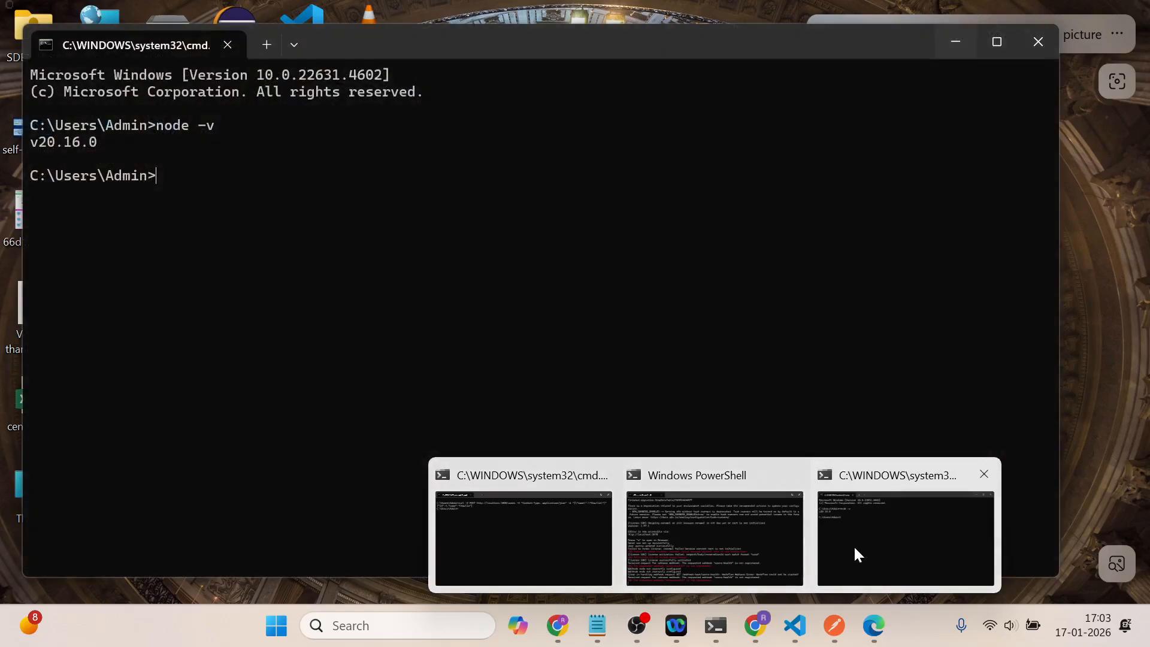
click(854, 545)
key(ctrl+v)
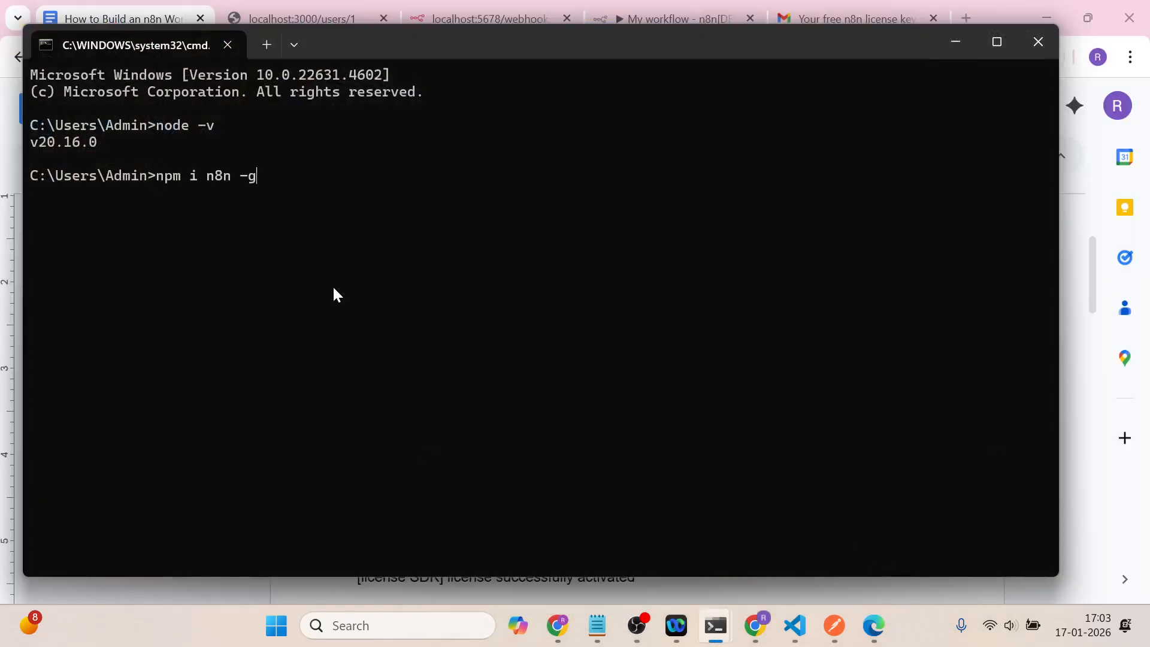
key(Return)
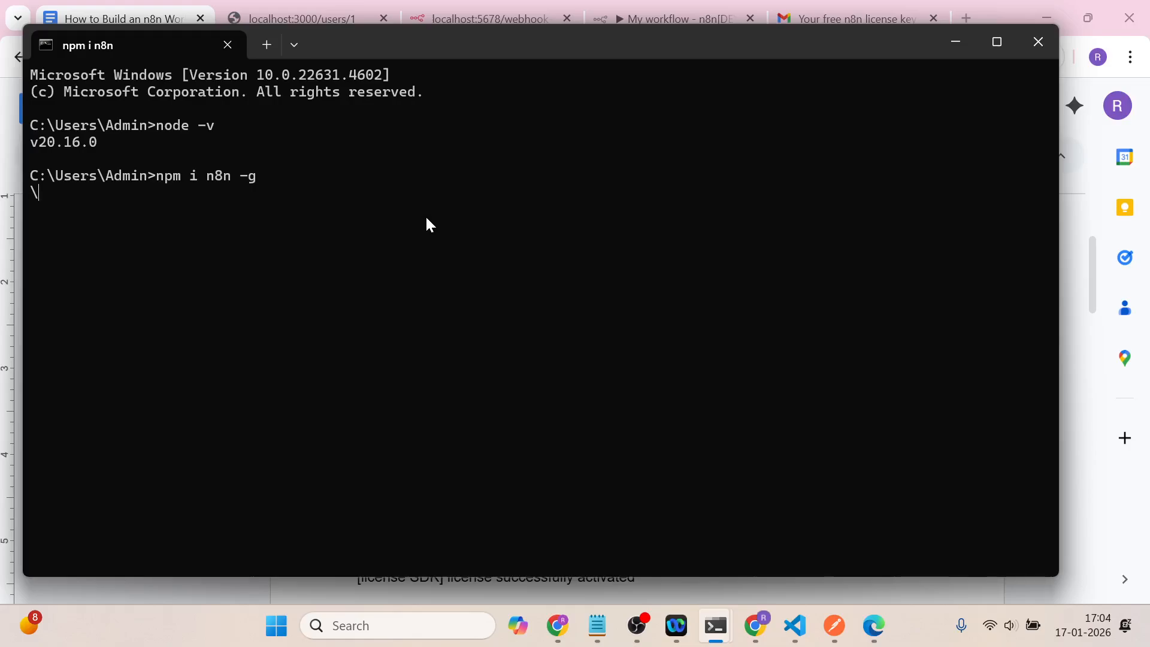
key(ctrl+c)
text(y)
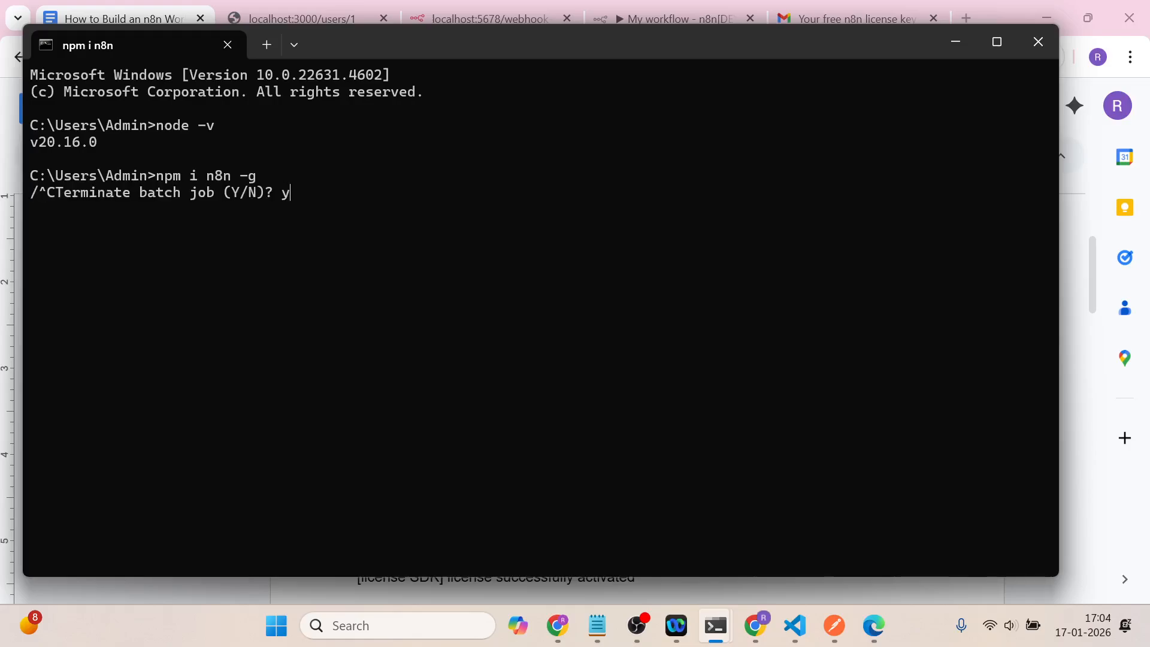
key(Return)
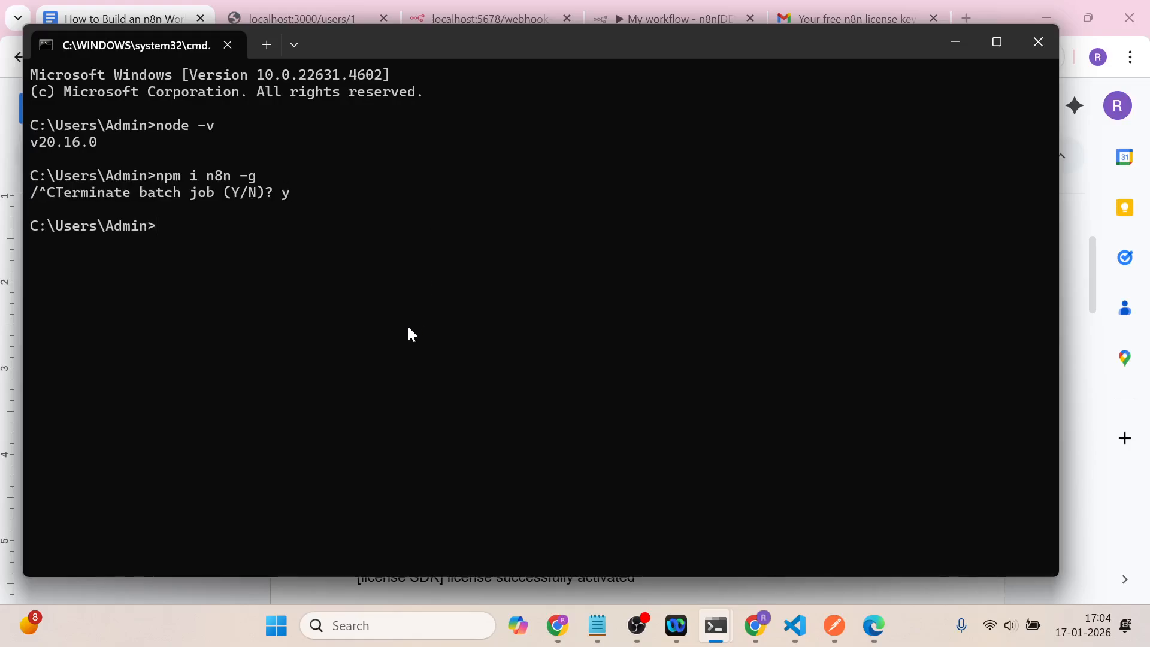
Step: Run n8n start in the Command Prompt and highlight the install and start commands
key(alt+Tab)
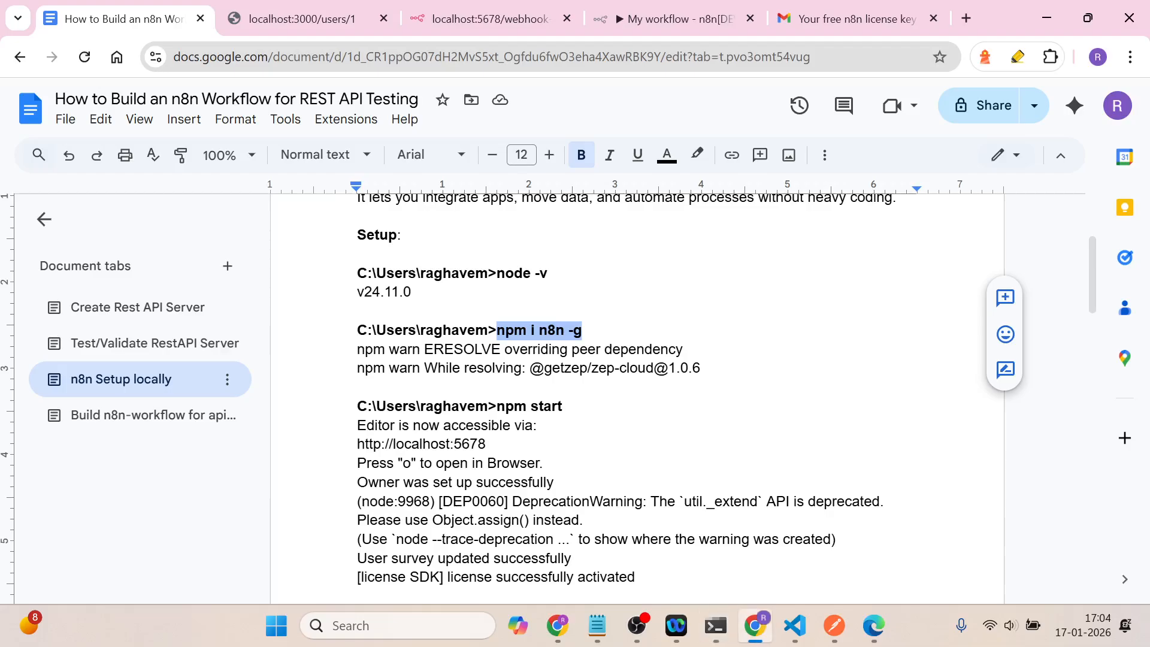
key(alt+Tab)
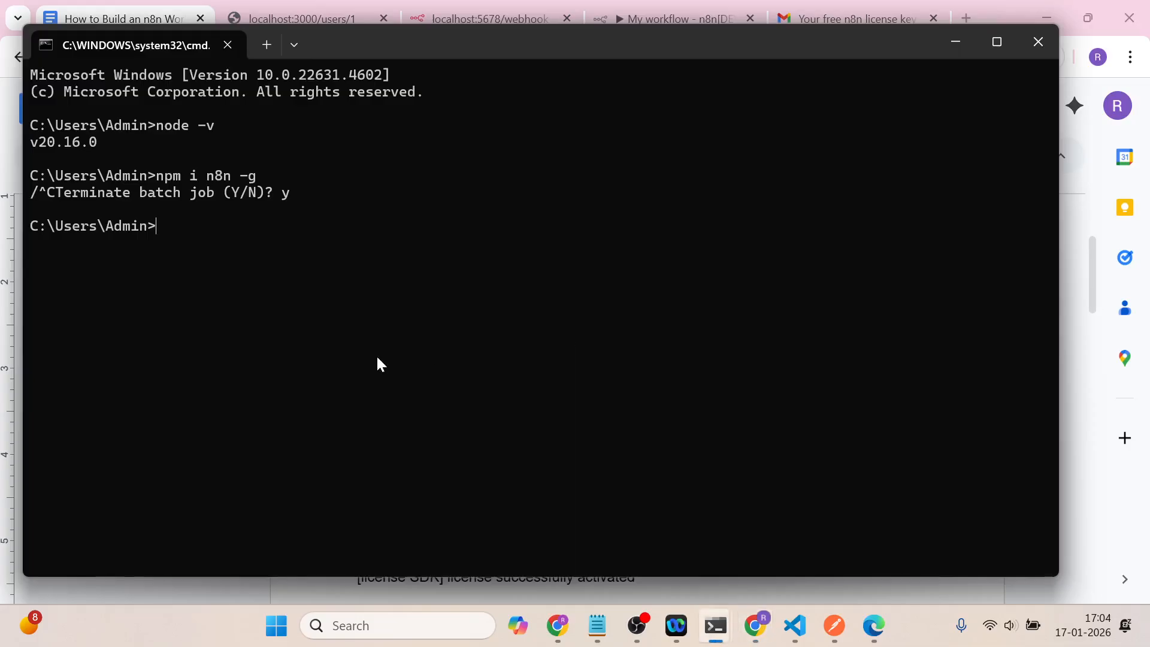
text(n8n start)
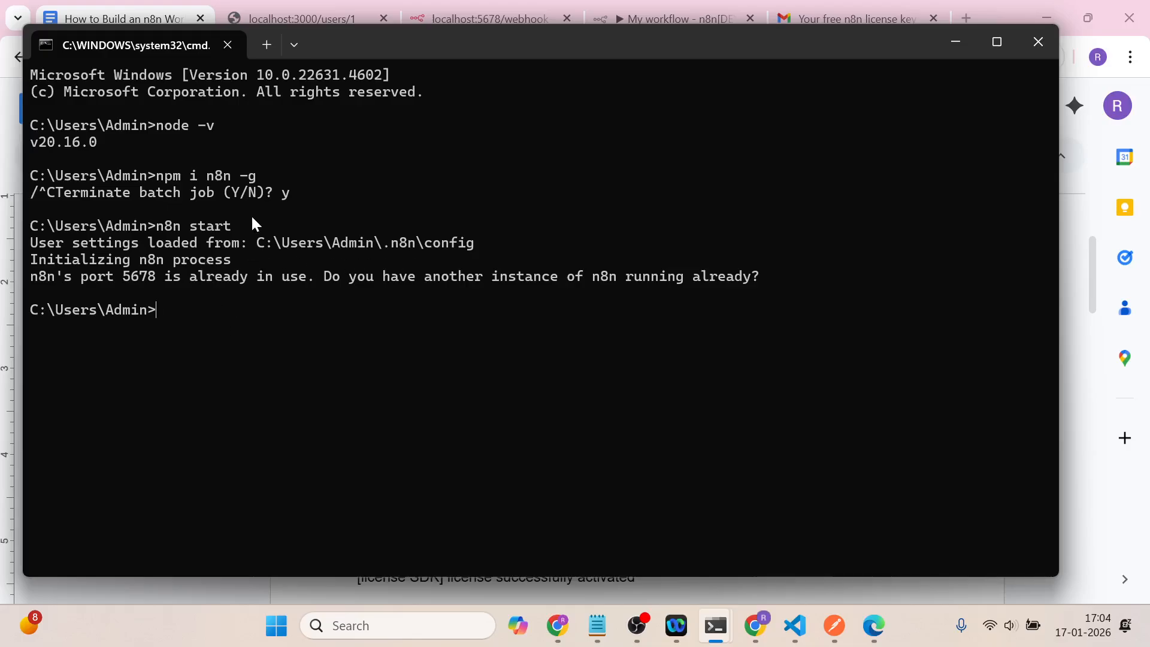
drag(177, 174, 240, 181)
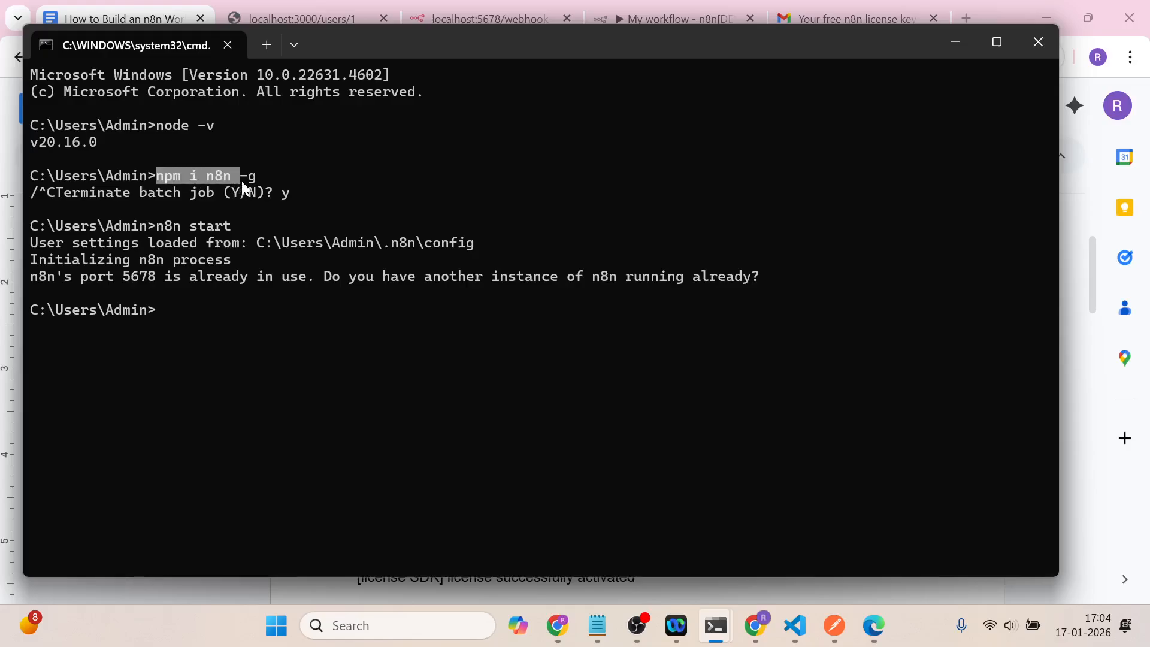
drag(161, 229, 233, 228)
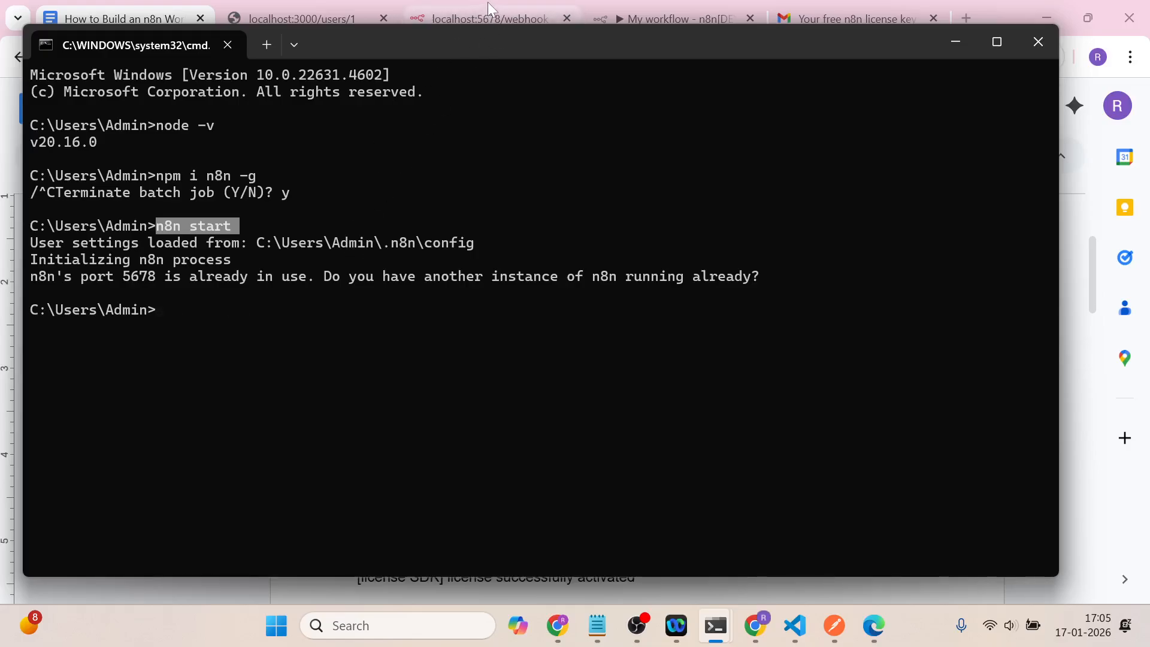
Step: Check the existing My workflow canvas and the n8n license key e-mail, and load the local n8n home page at localhost:5678
click(489, 20)
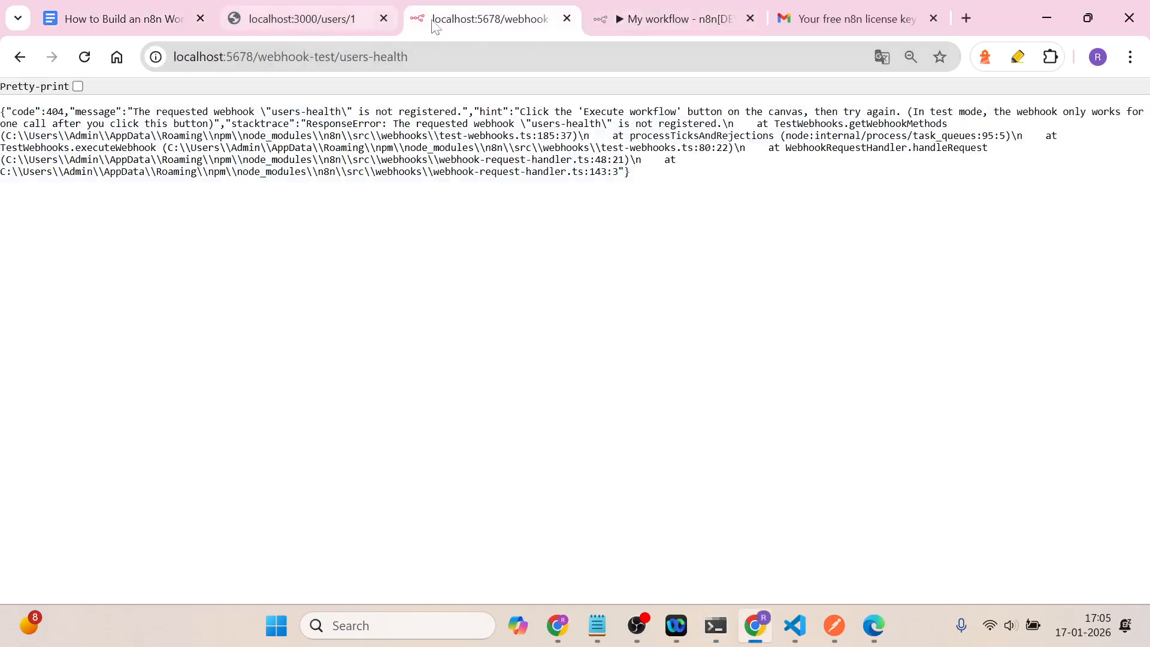
click(686, 11)
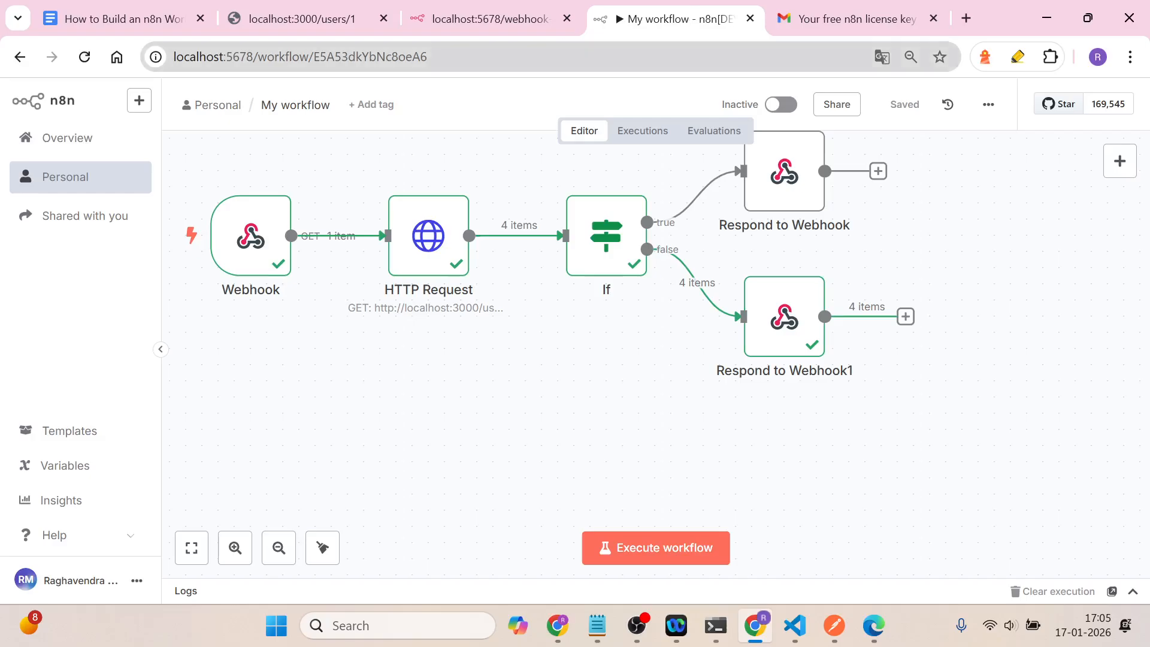
drag(253, 56, 429, 56)
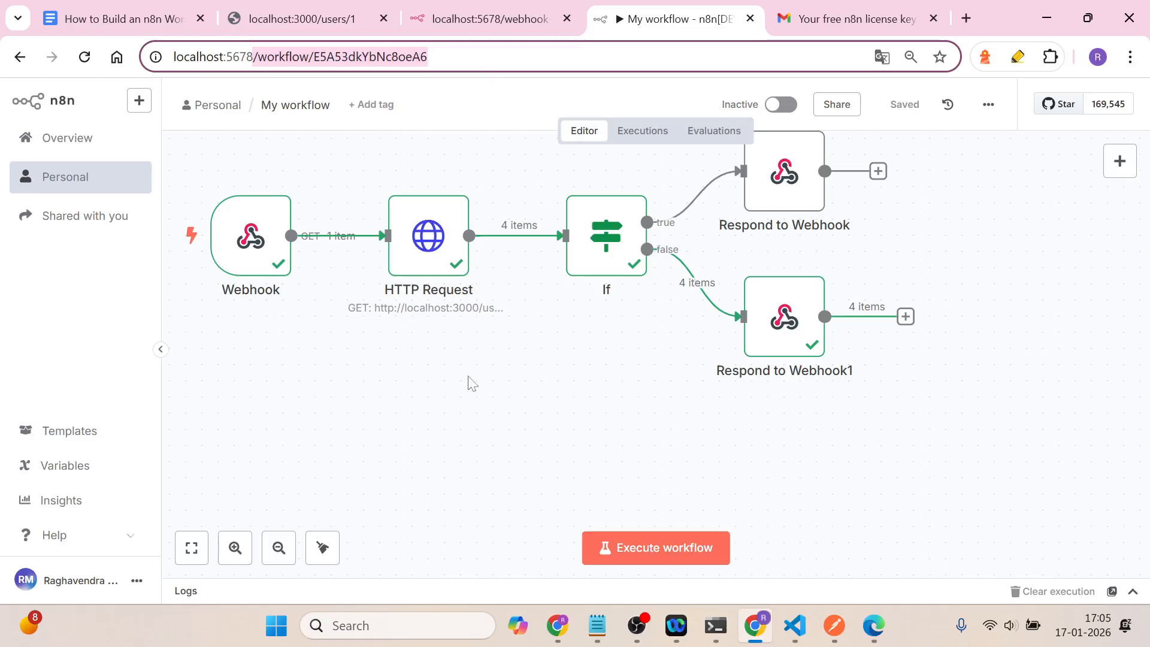
mouse_move(657, 208)
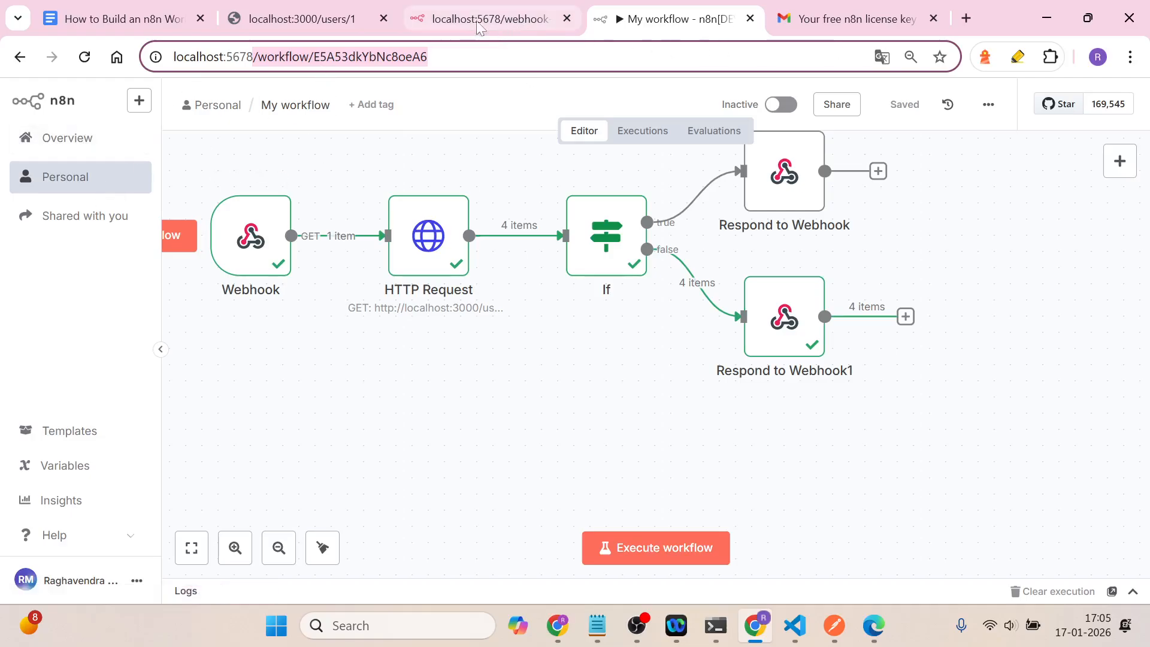
click(845, 24)
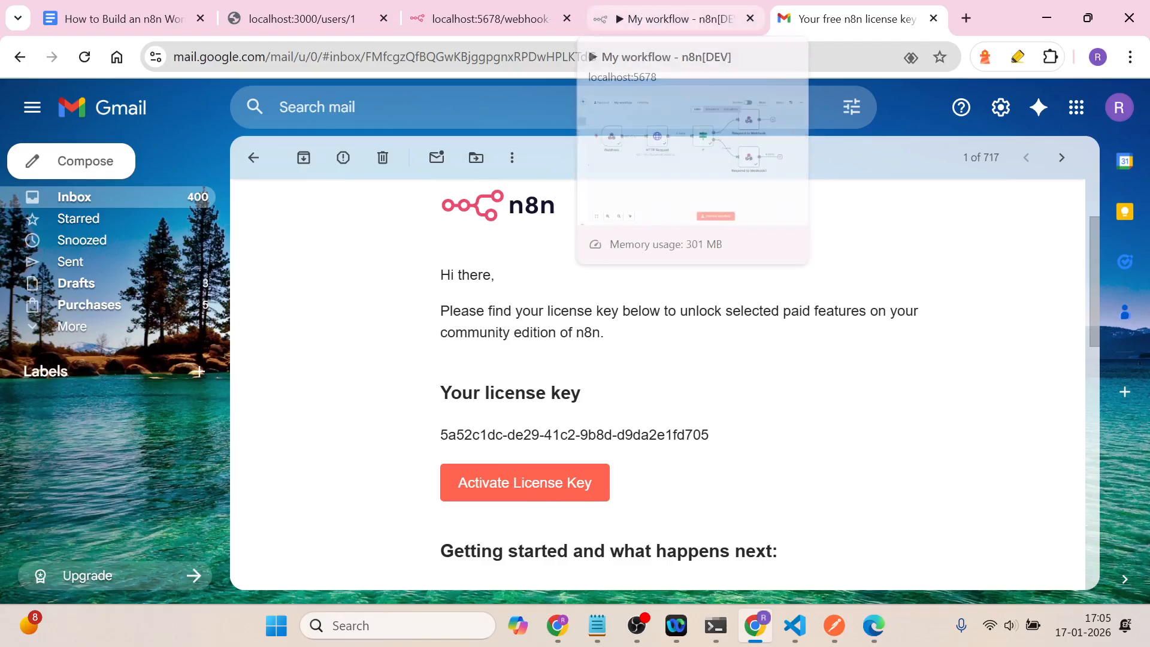
click(662, 23)
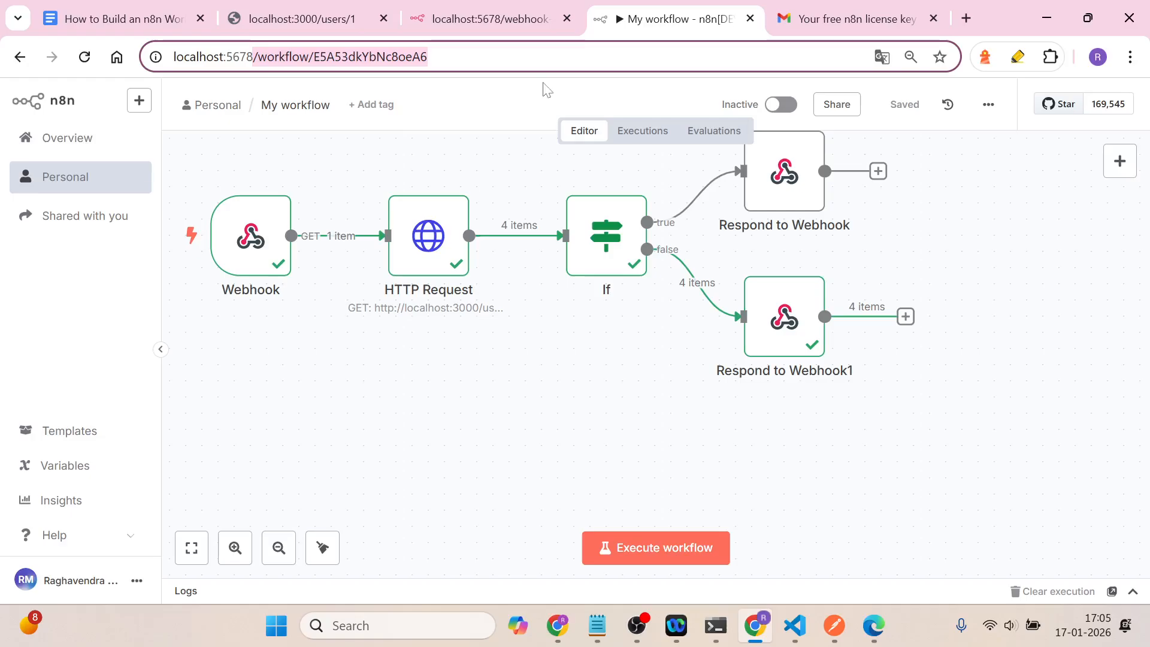
key(BackSpace)
key(Return)
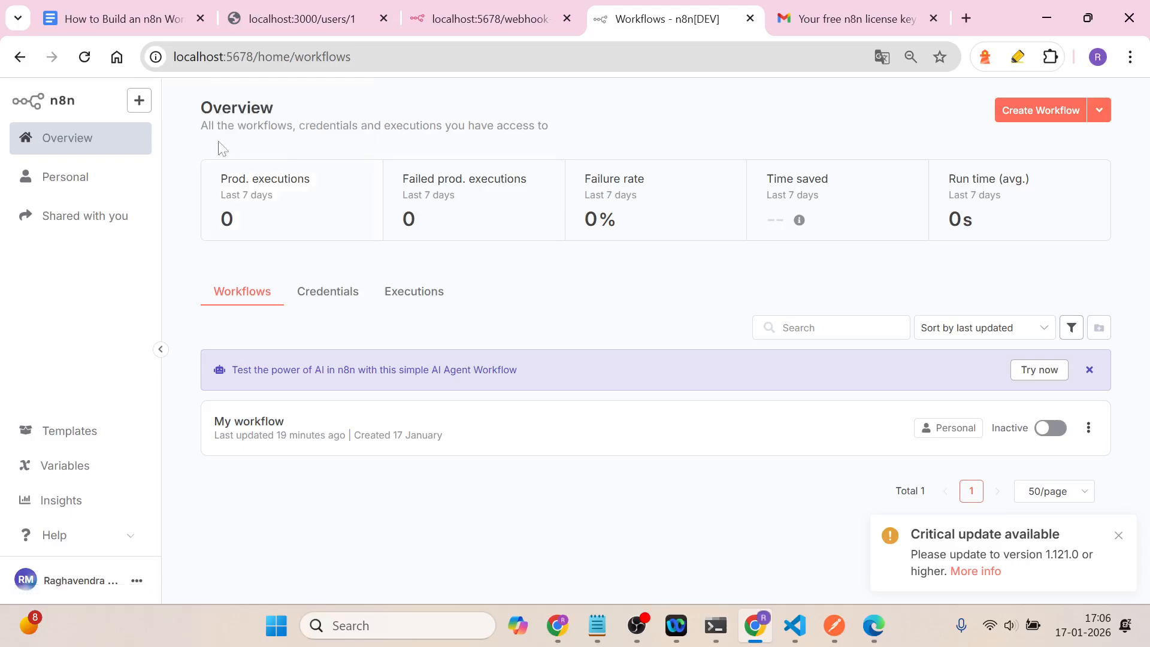
Step: Create a new n8n workflow and name it MyFirstn8nWorkflow
click(1046, 117)
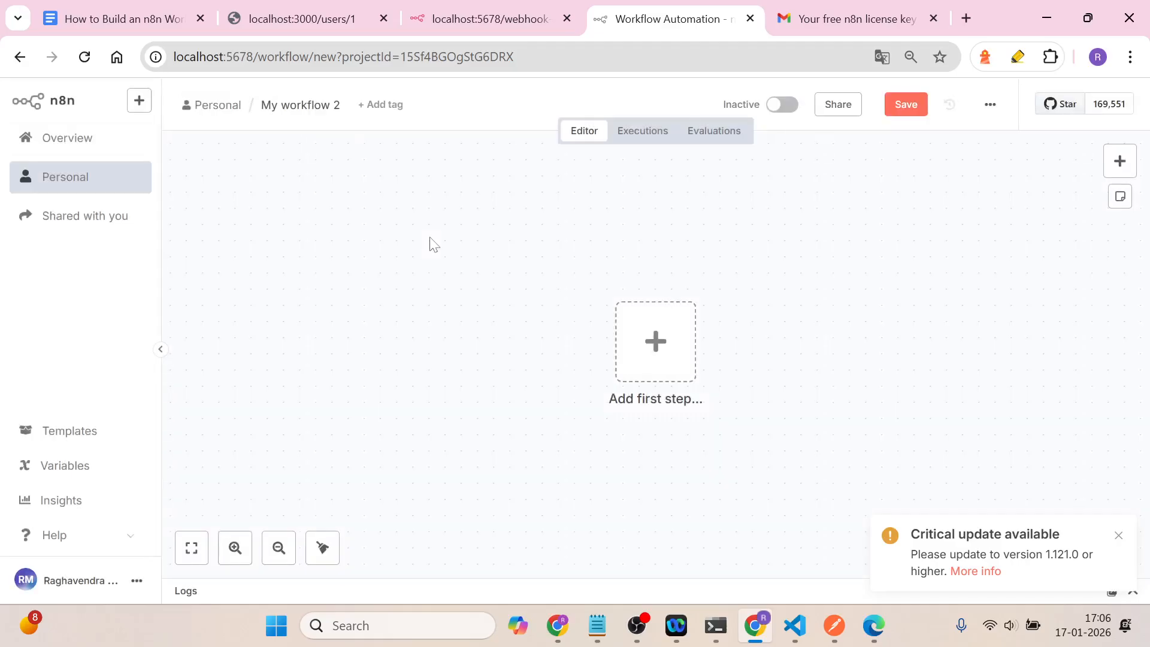
click(315, 106)
text(Myn8n)
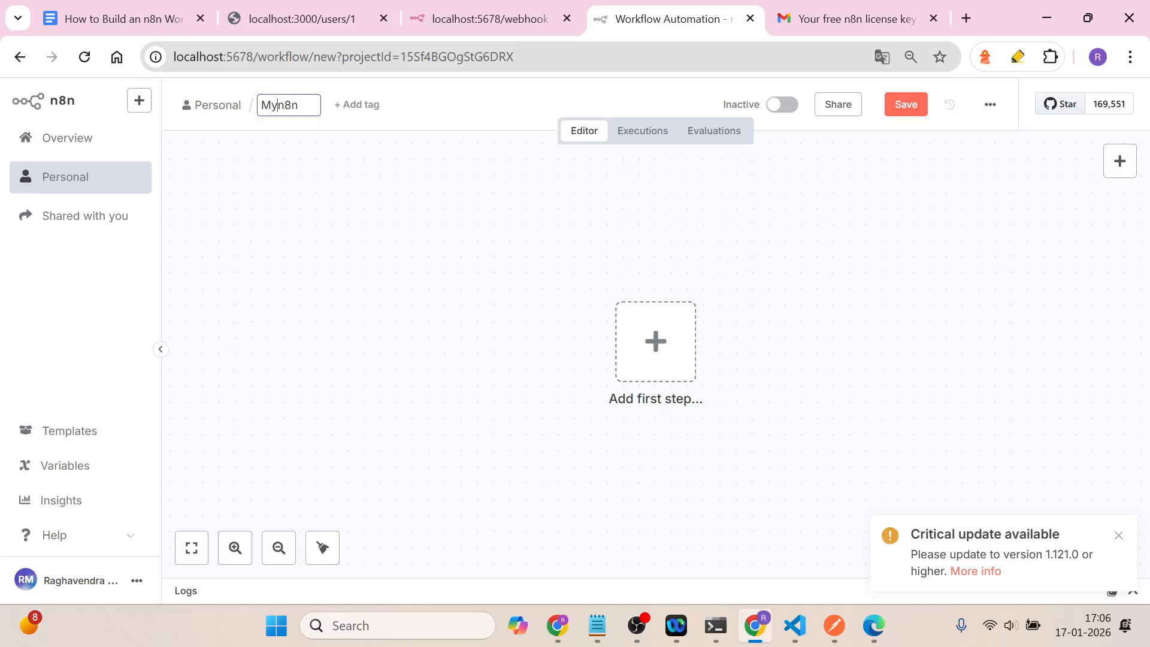
text(First)
text(Wo)
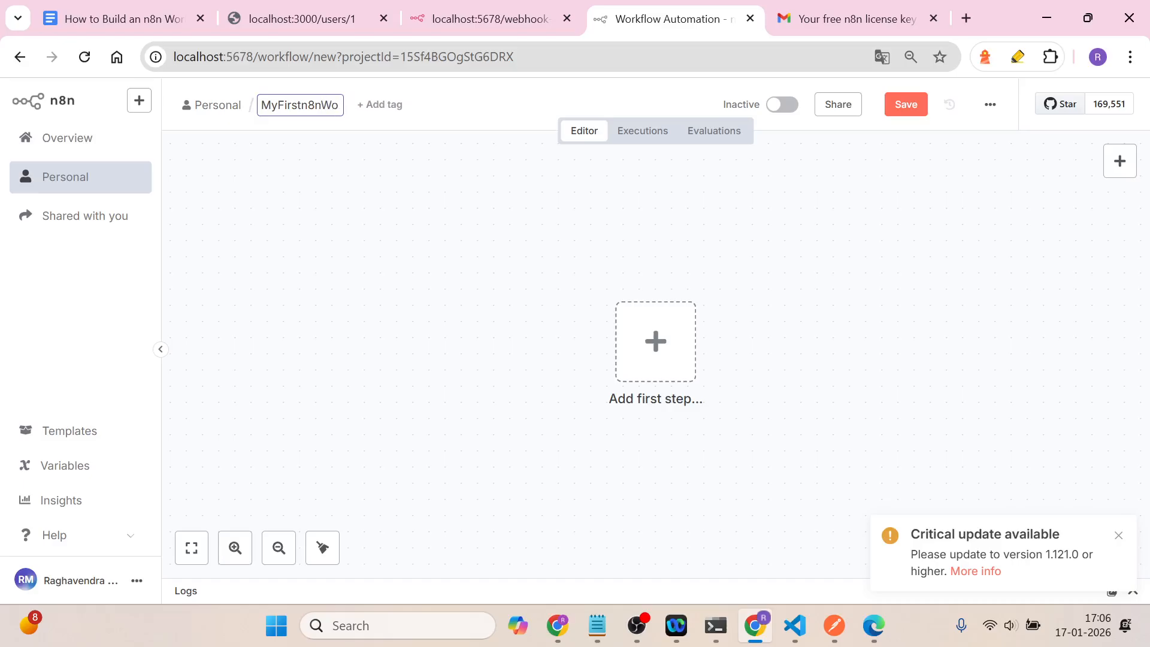
text(rkflow)
key(Return)
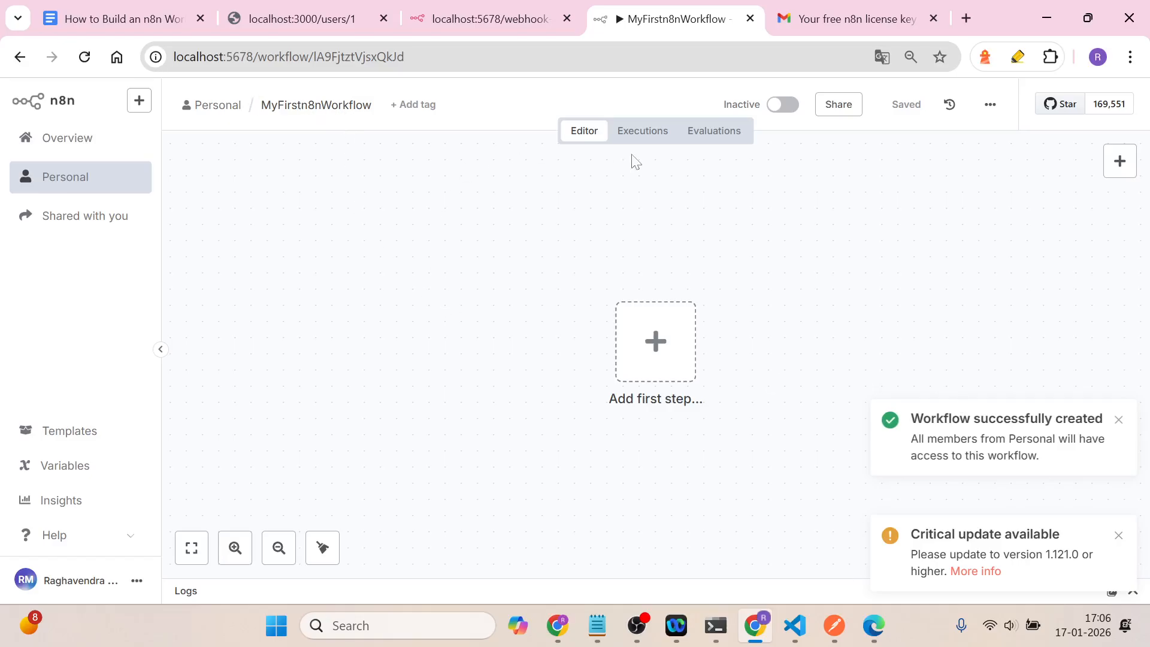
Step: Search the trigger nodes for web and add a Webhook trigger as the workflow's first step
click(656, 342)
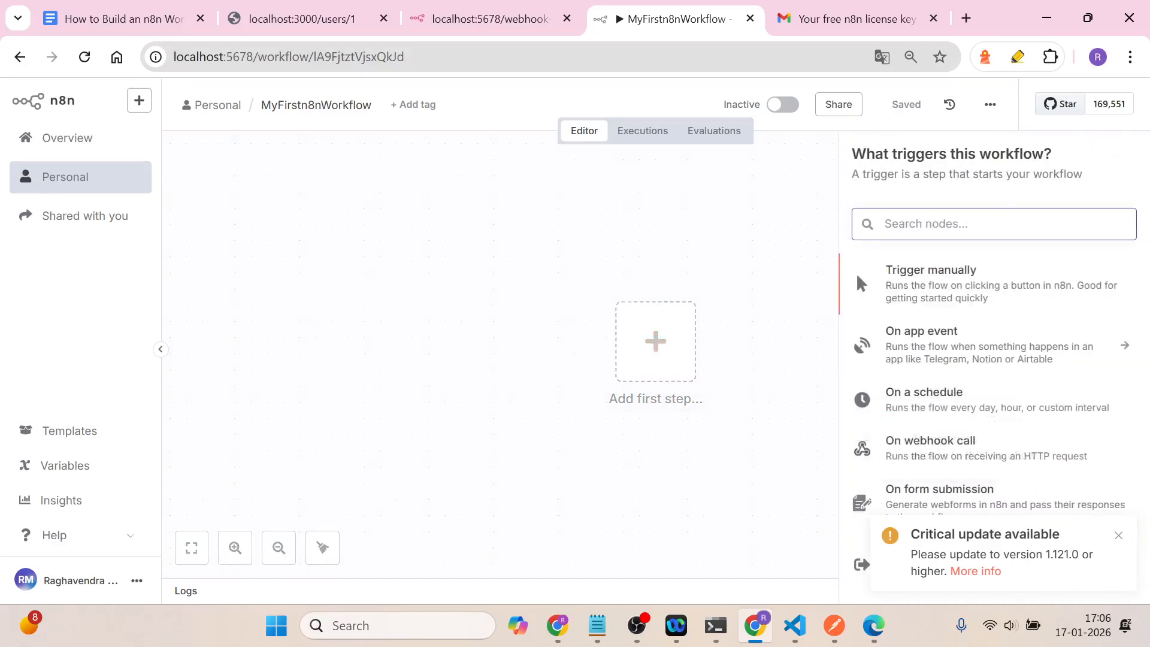
text(web)
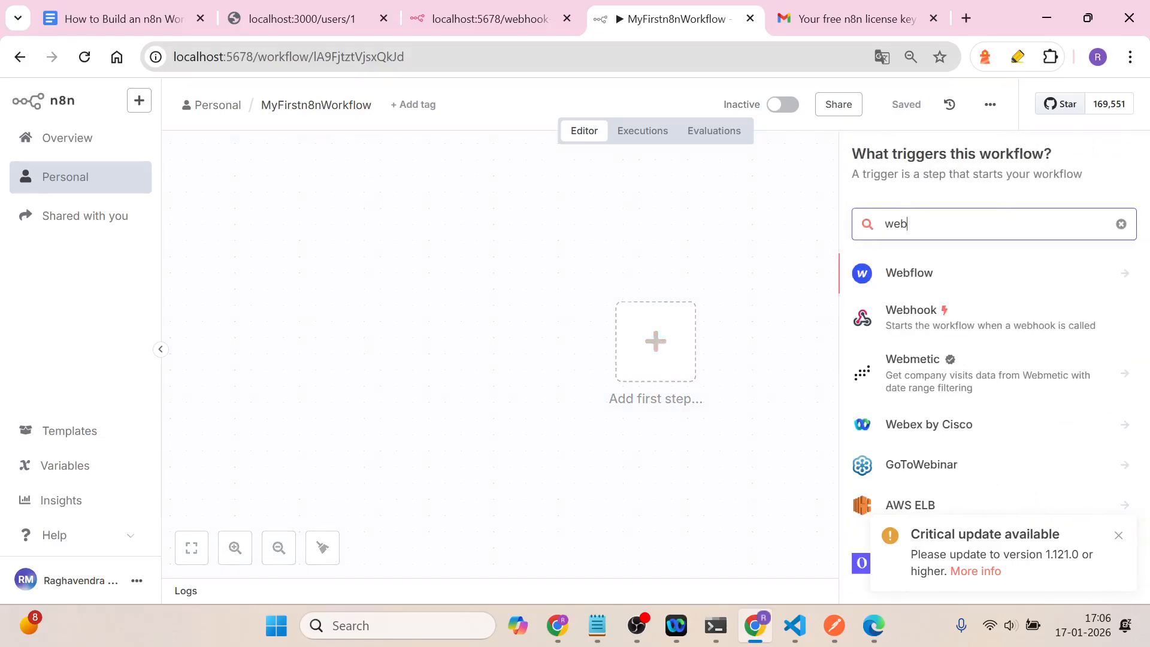
click(905, 313)
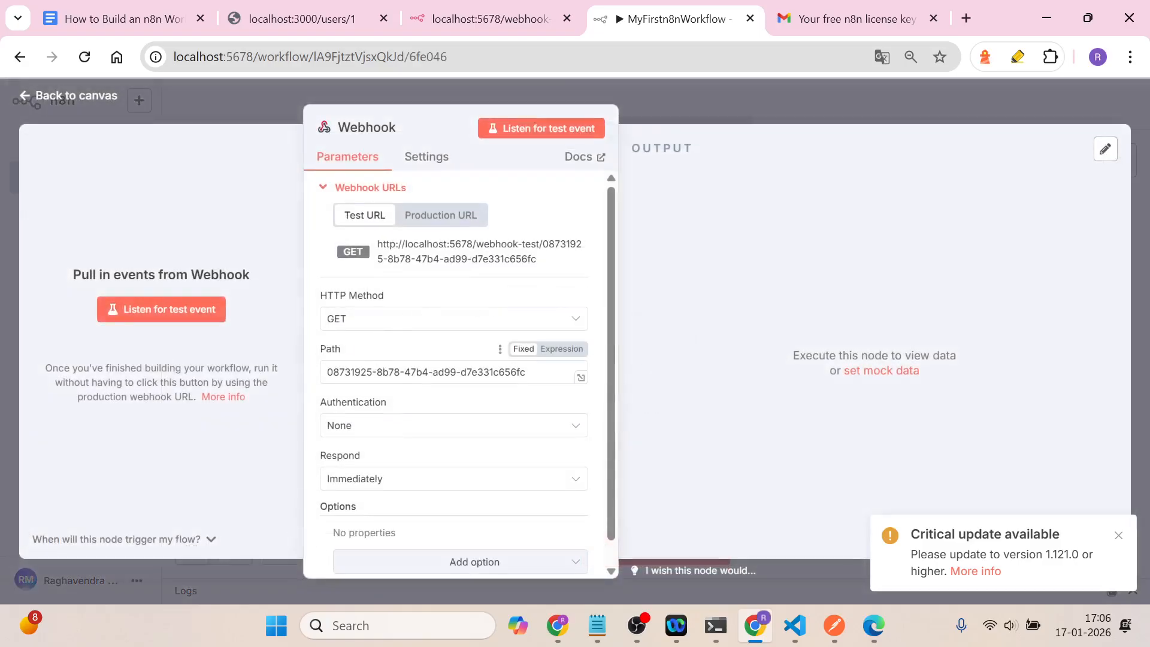
Step: Select the Webhook node's existing path and copy the path users-health from the guide's Build n8n-workflow section
double_click(493, 372)
key(ctrl+a)
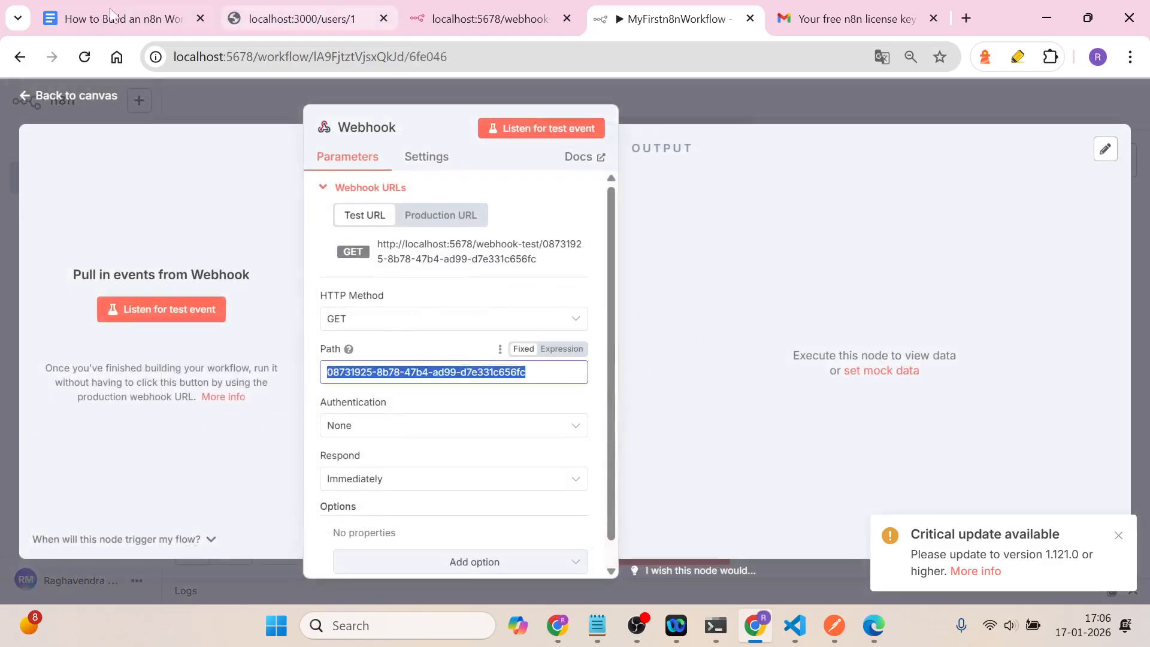
click(127, 18)
click(129, 430)
drag(1094, 525, 1091, 259)
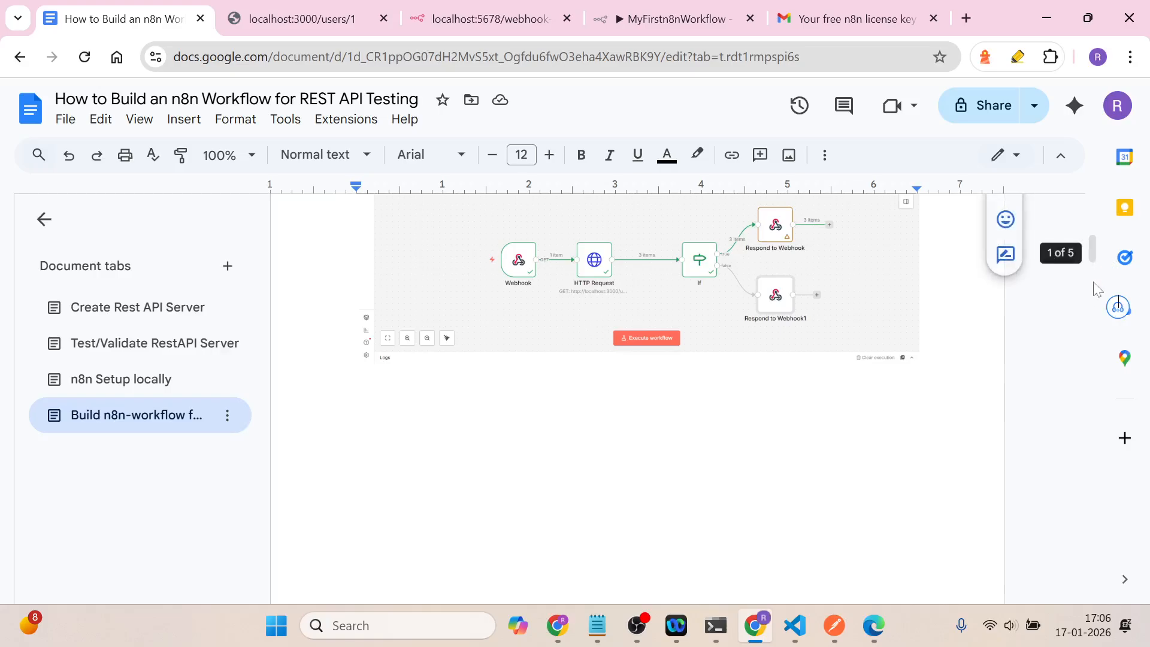
drag(1090, 249, 1093, 314)
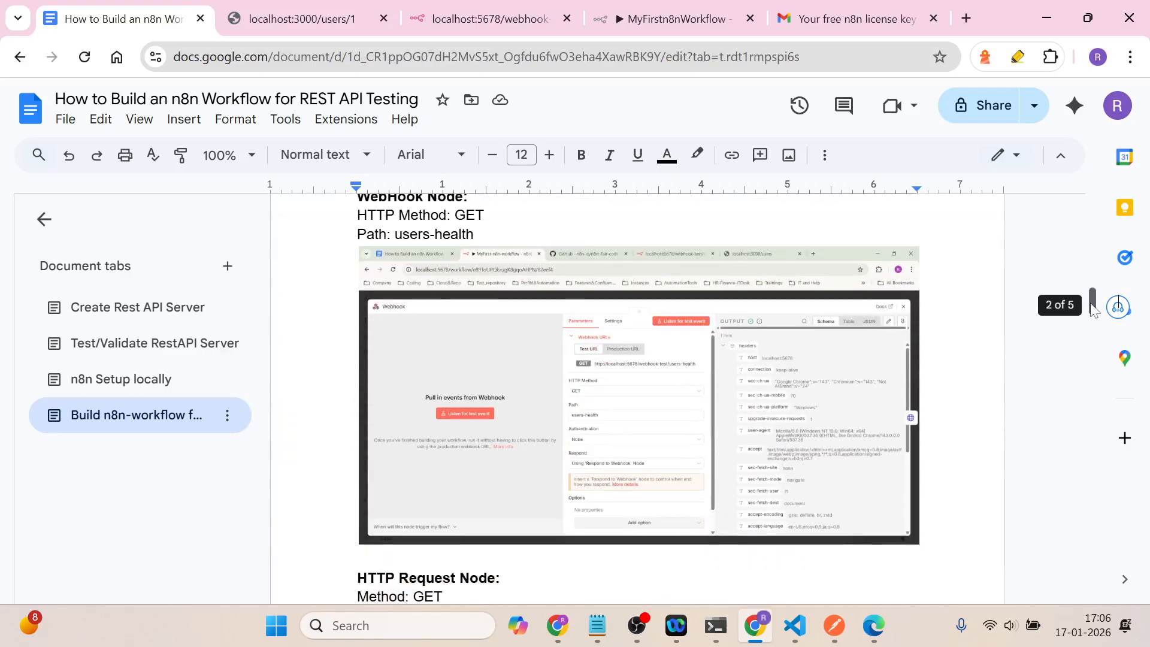
drag(475, 234, 395, 234)
key(ctrl+c)
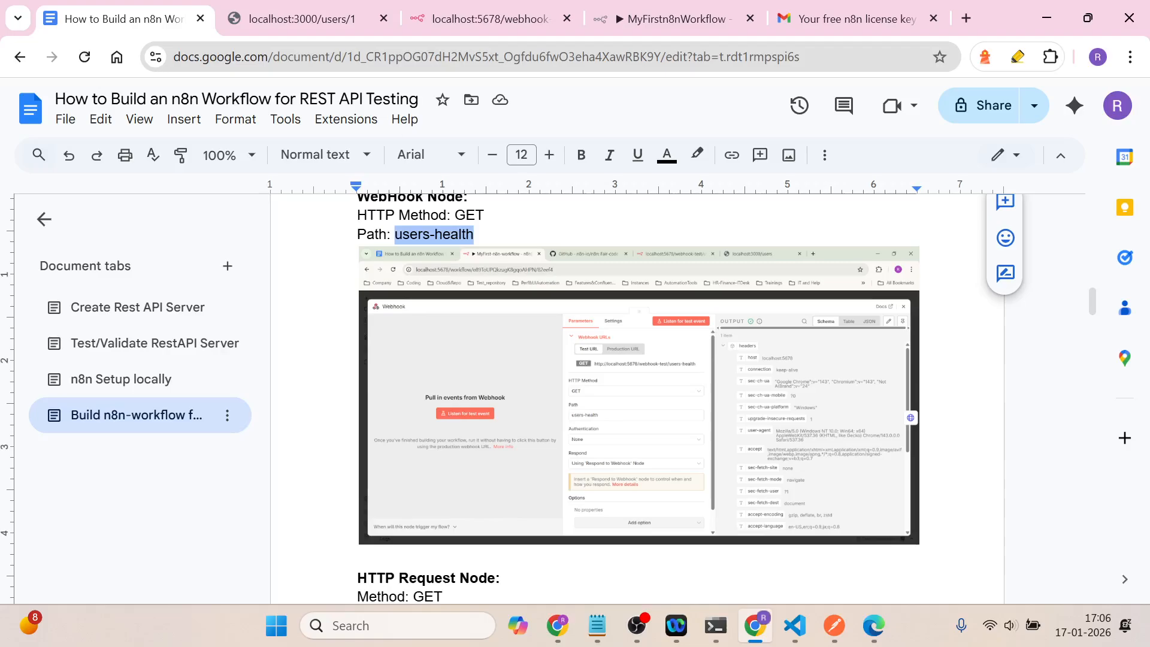
Step: Move the MyFirstn8nWorkflow browser tab beside the guide and set the Webhook path to users-health
click(503, 12)
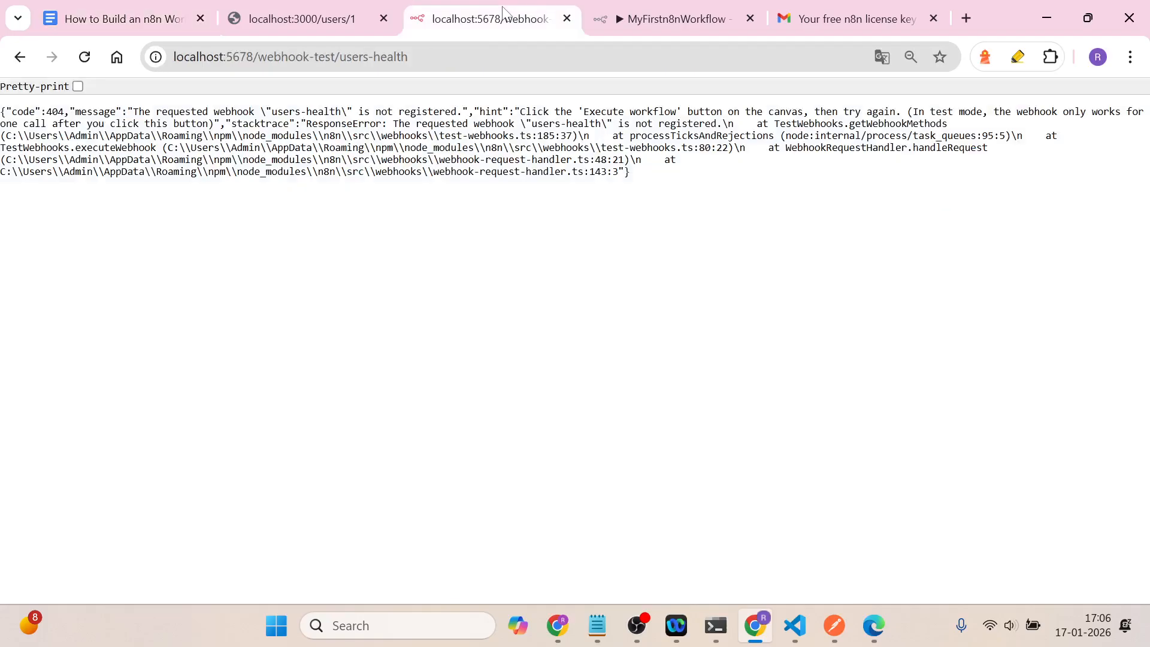
click(668, 18)
drag(668, 18, 303, 18)
key(ctrl+v)
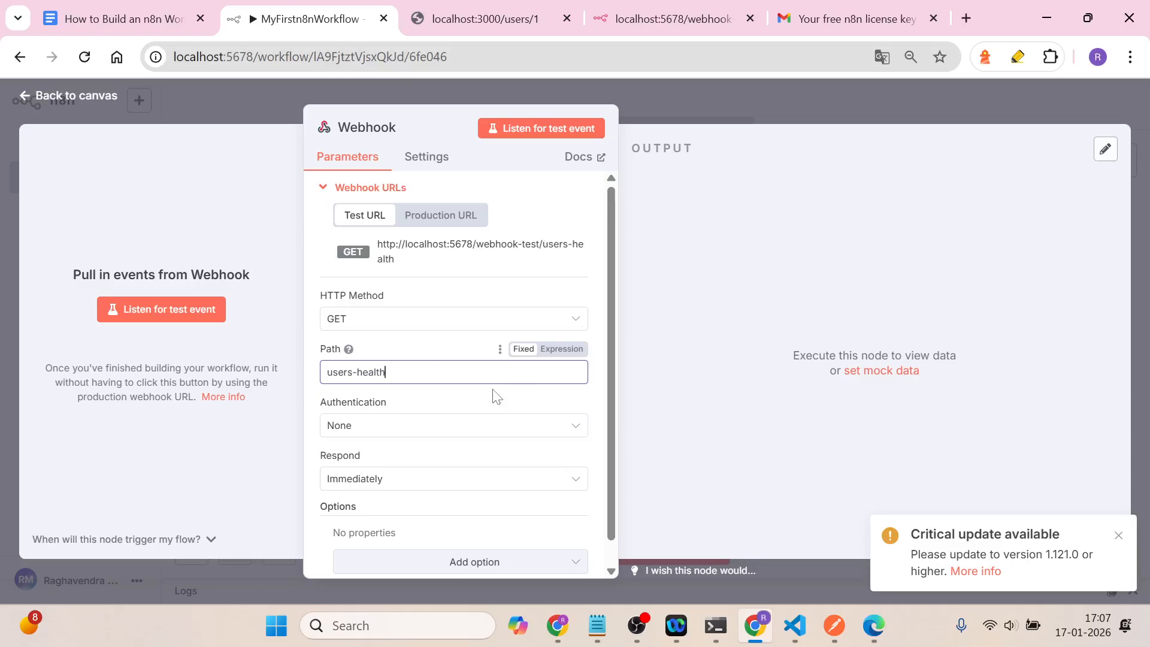
Step: Keep the Webhook's HTTP method as GET, set Respond to Using 'Respond to Webhook' Node, and return to the canvas
click(372, 327)
click(374, 328)
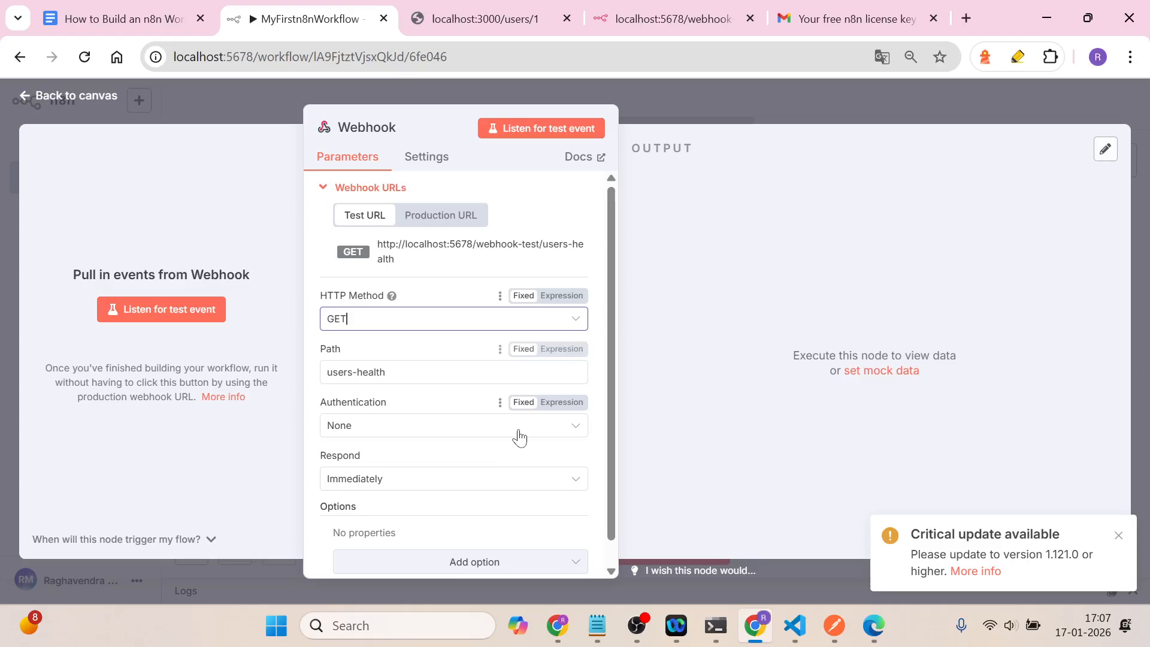
click(388, 486)
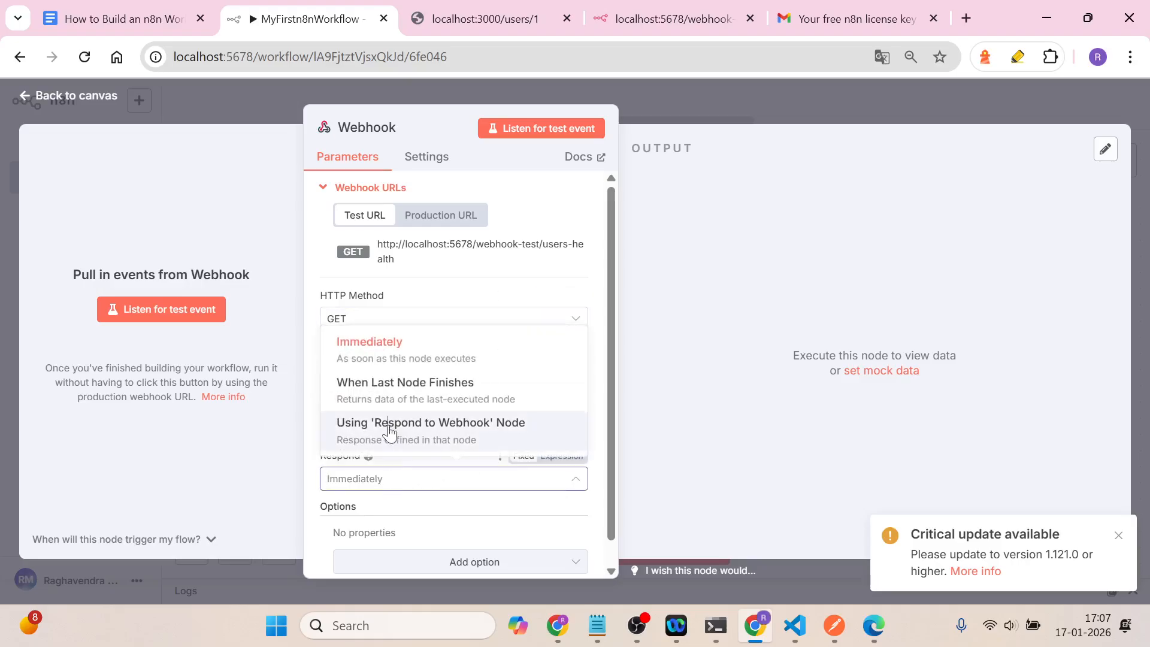
click(389, 429)
drag(610, 468, 608, 548)
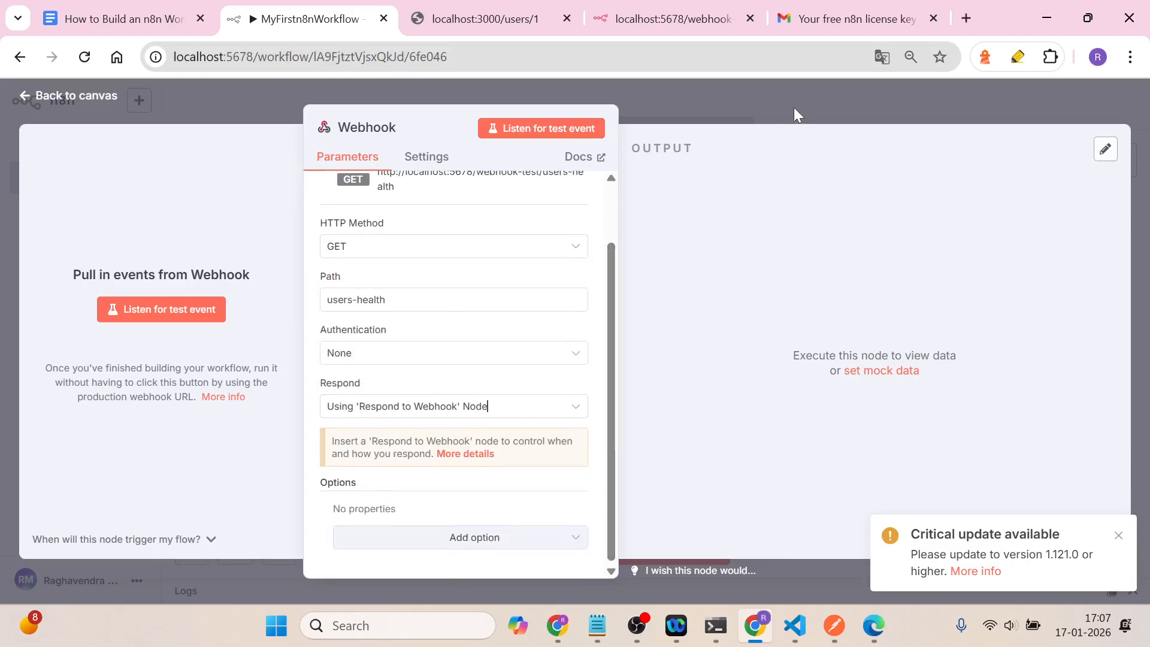
click(834, 105)
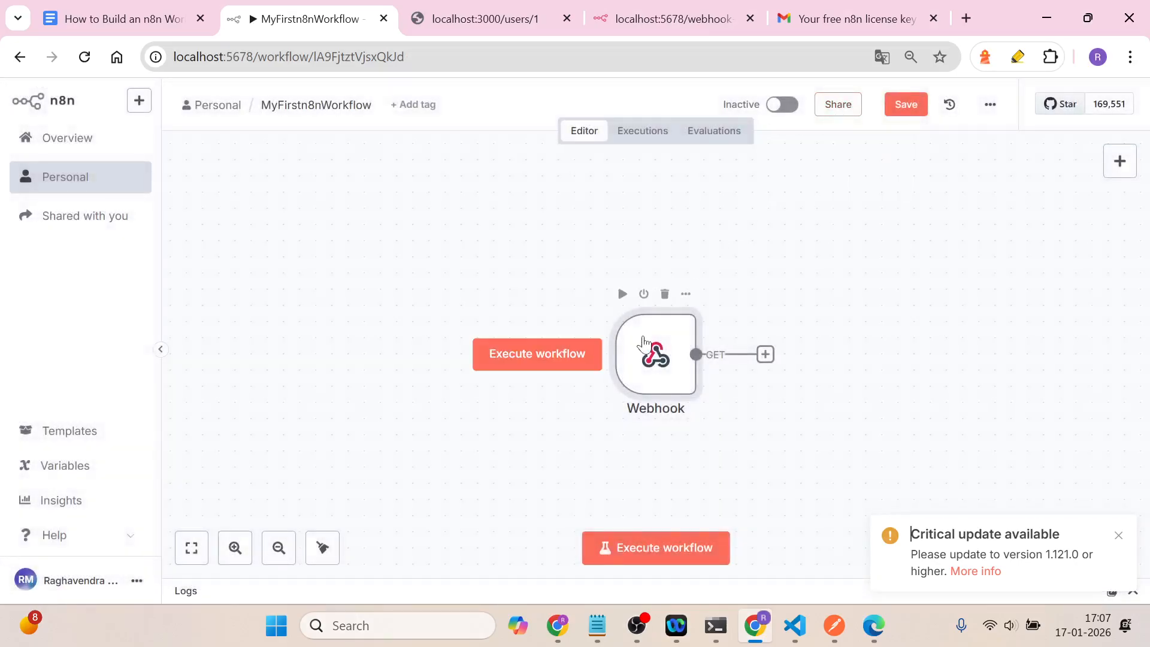
Step: Search the nodes for htt and add an HTTP Request node after the Webhook
click(765, 354)
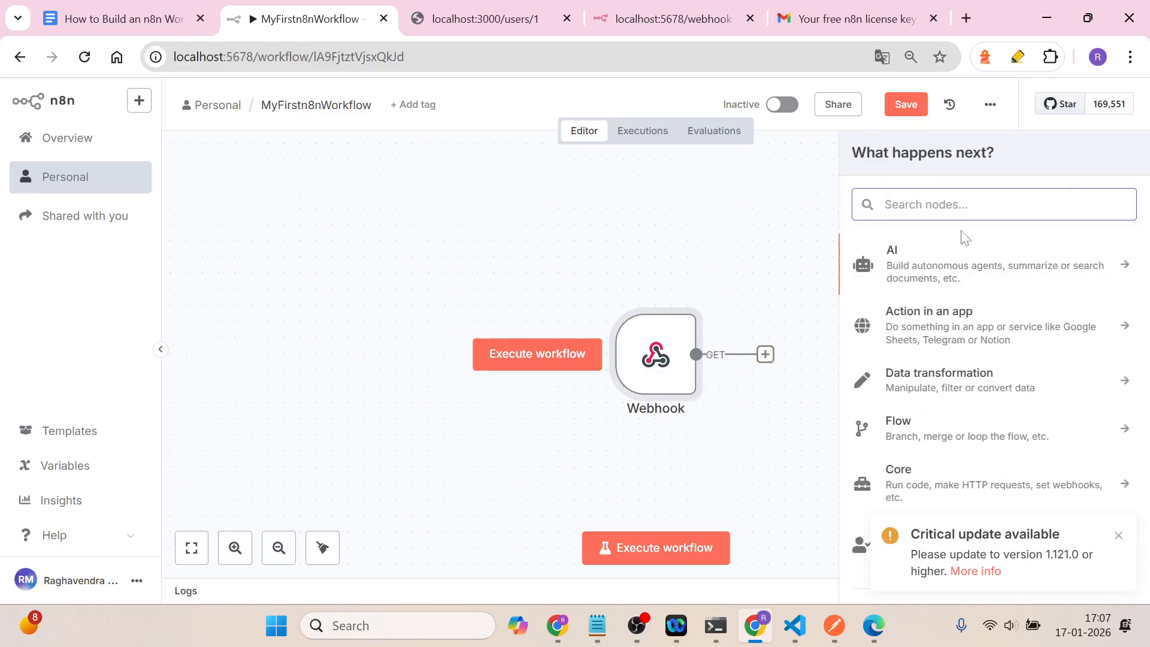
text(htt)
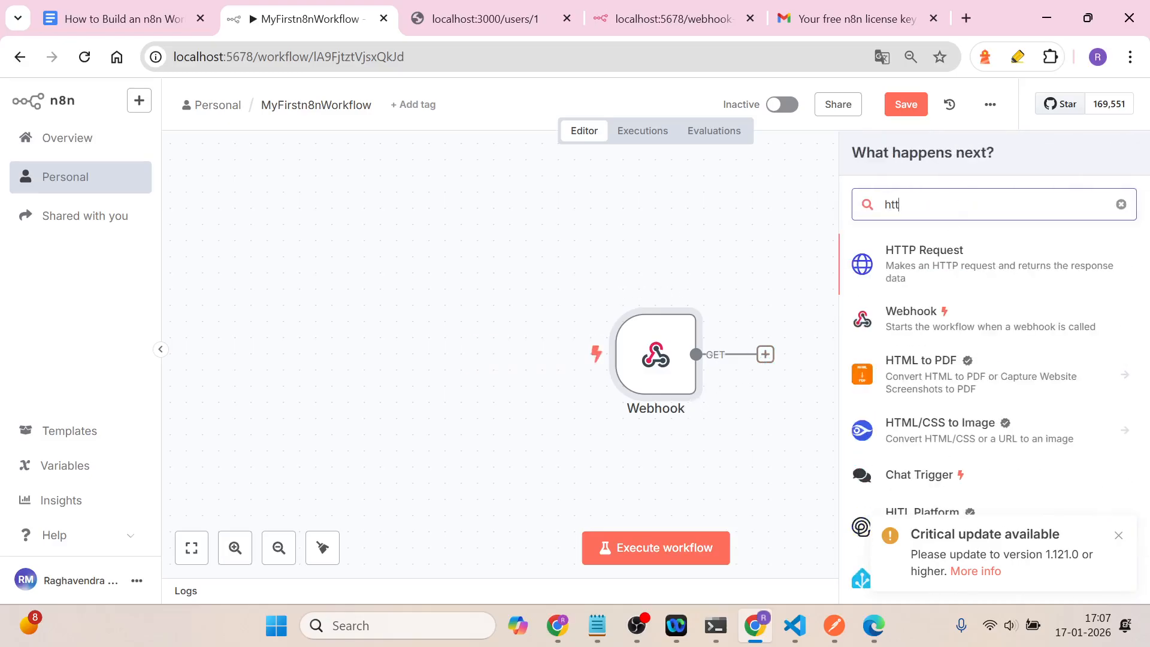
click(914, 269)
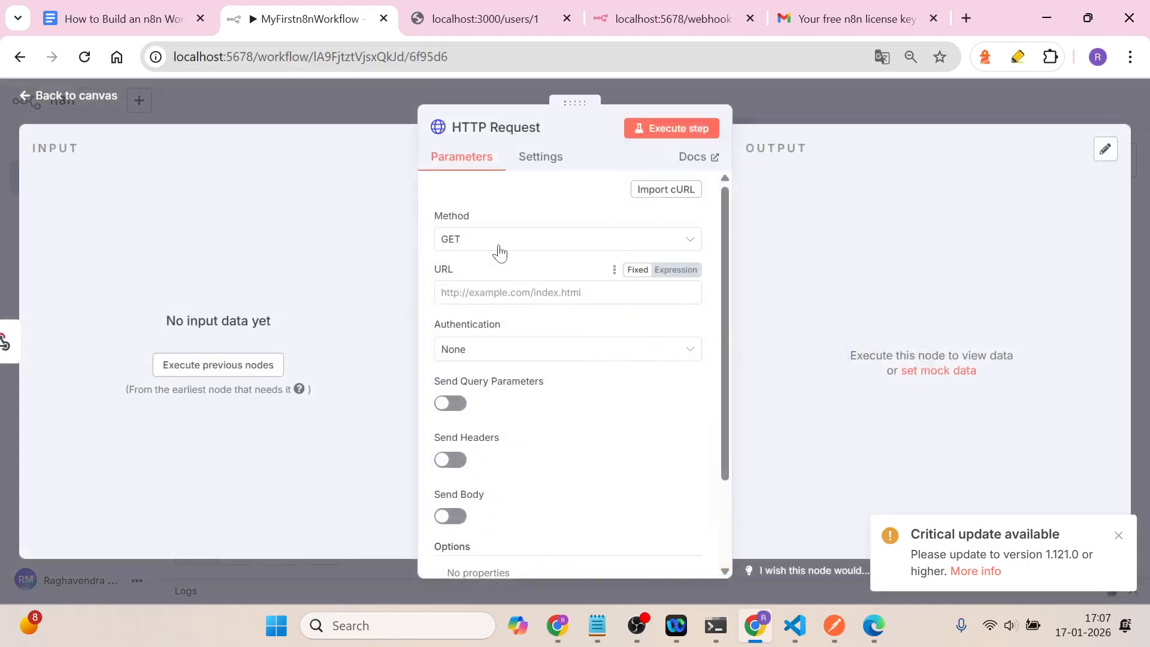
Step: Load localhost:3000/users/ in the API's browser tab and copy its full address
click(504, 292)
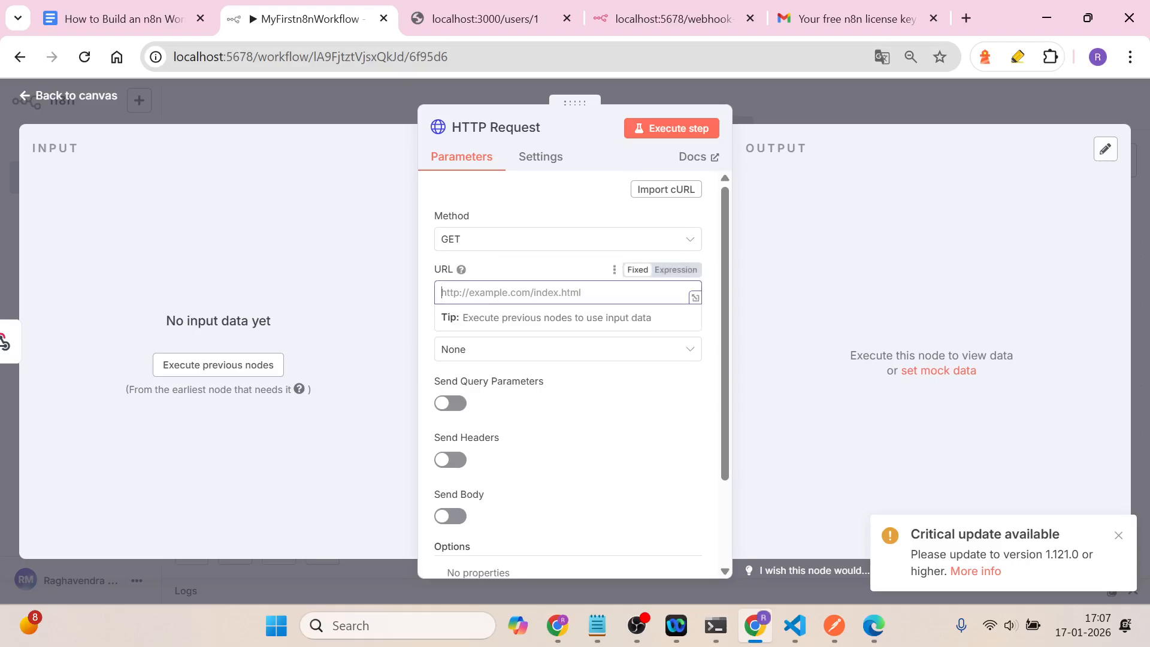
click(473, 31)
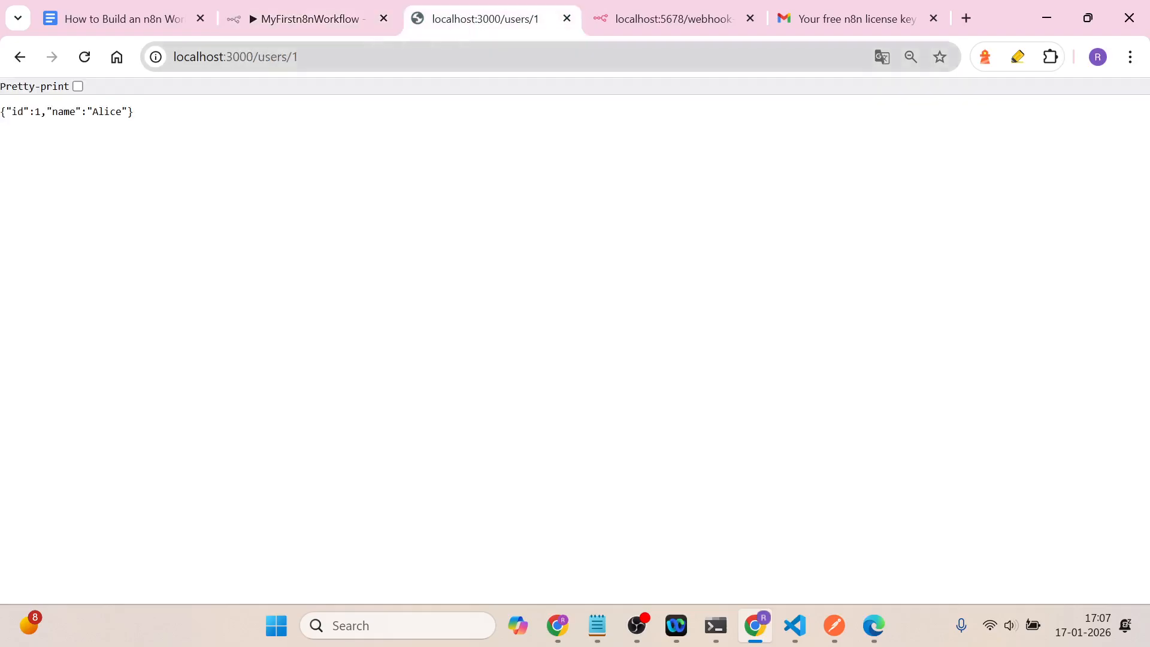
click(365, 56)
click(311, 56)
key(BackSpace)
key(Return)
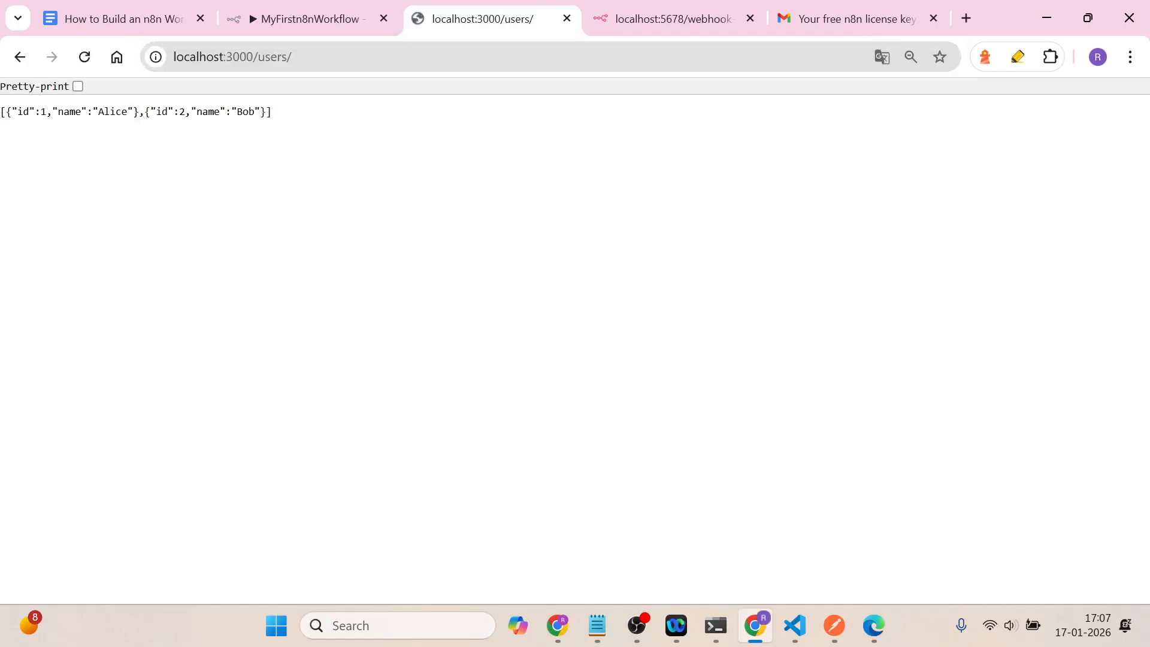
drag(299, 56, 91, 72)
key(ctrl+c)
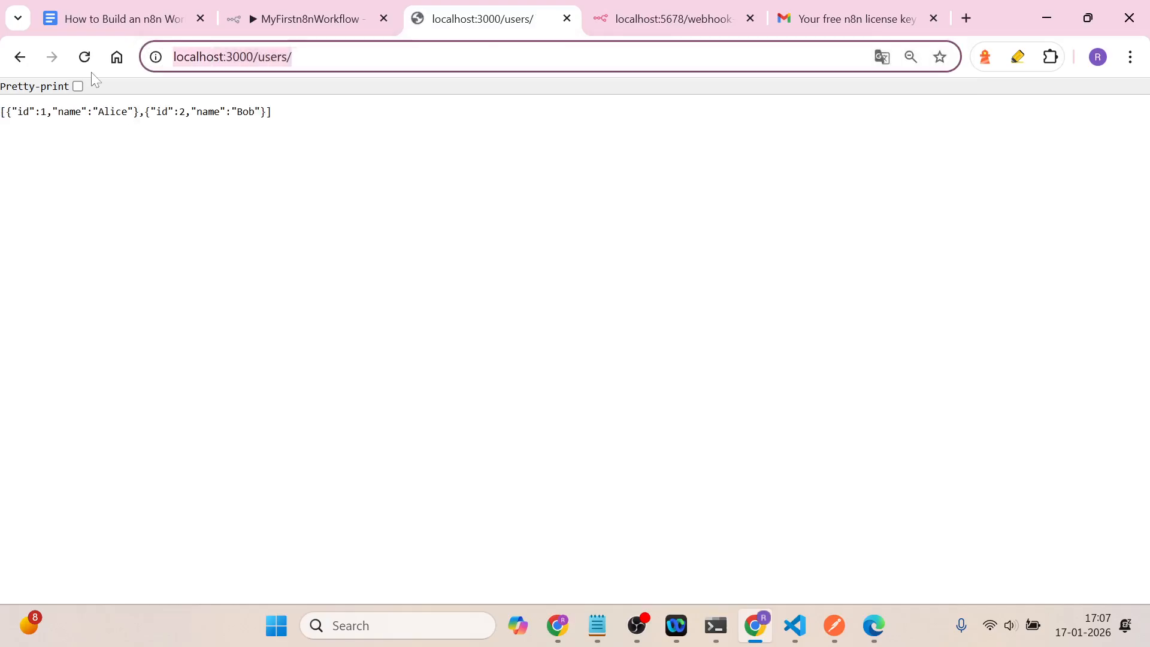
click(297, 18)
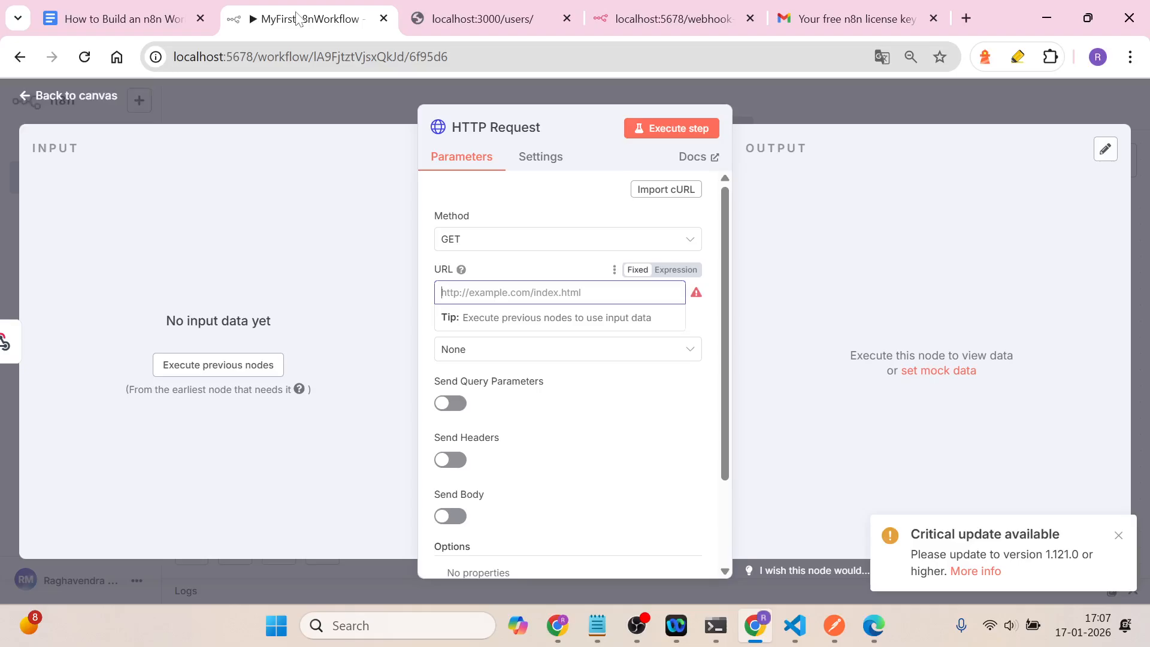
click(483, 24)
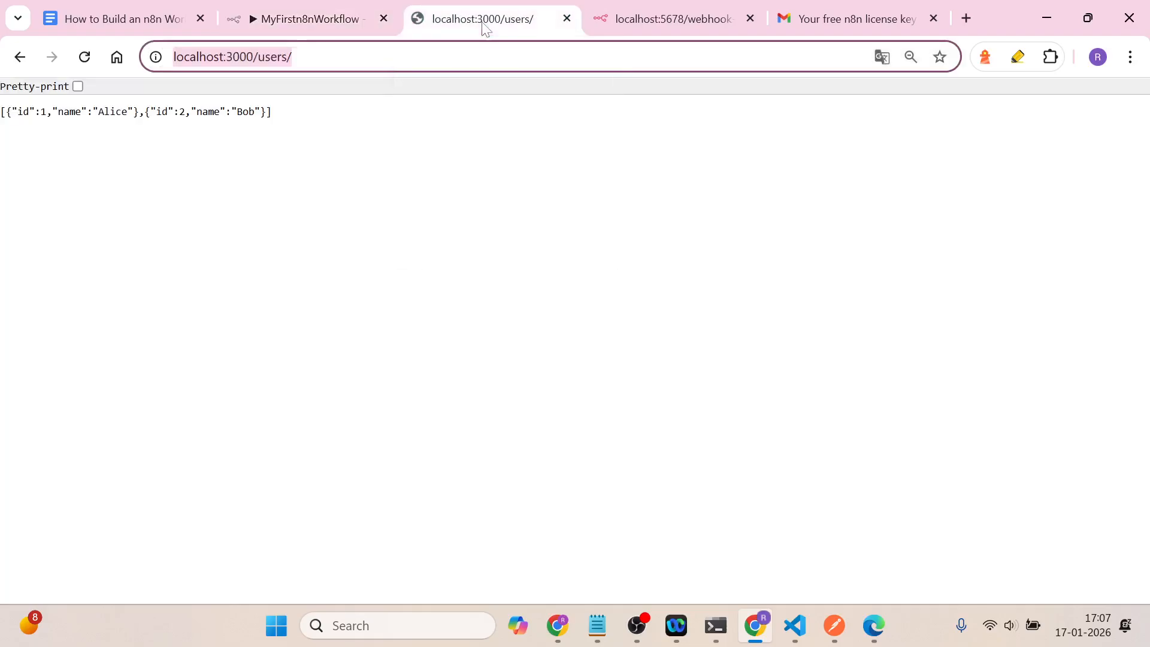
click(300, 24)
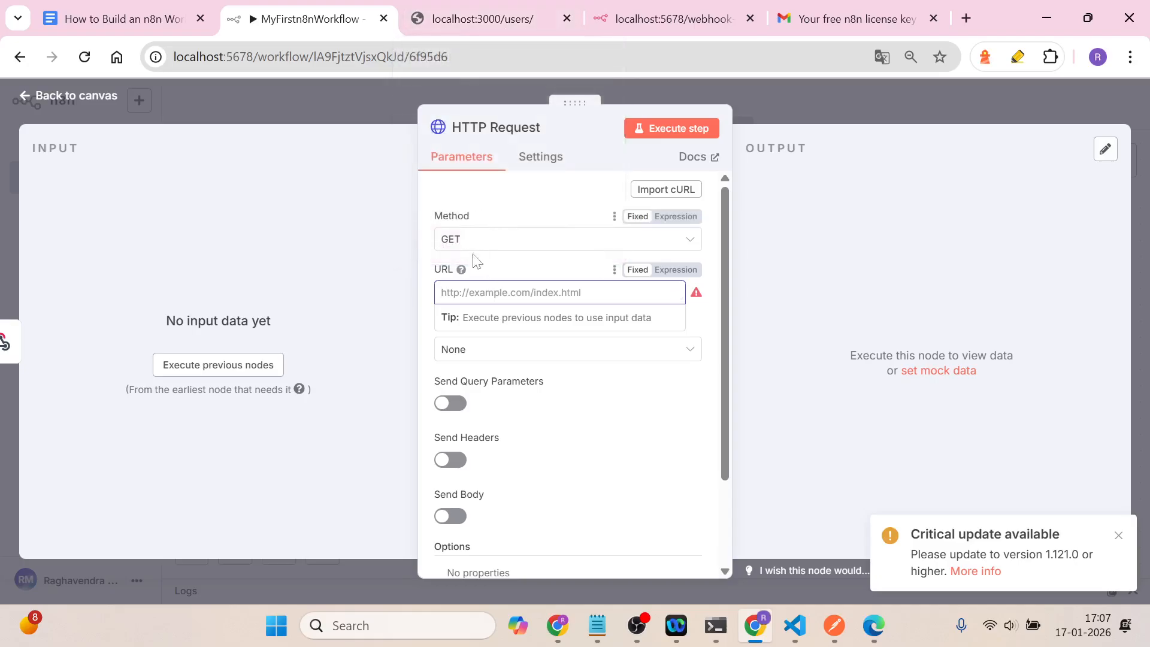
click(473, 293)
key(ctrl+v)
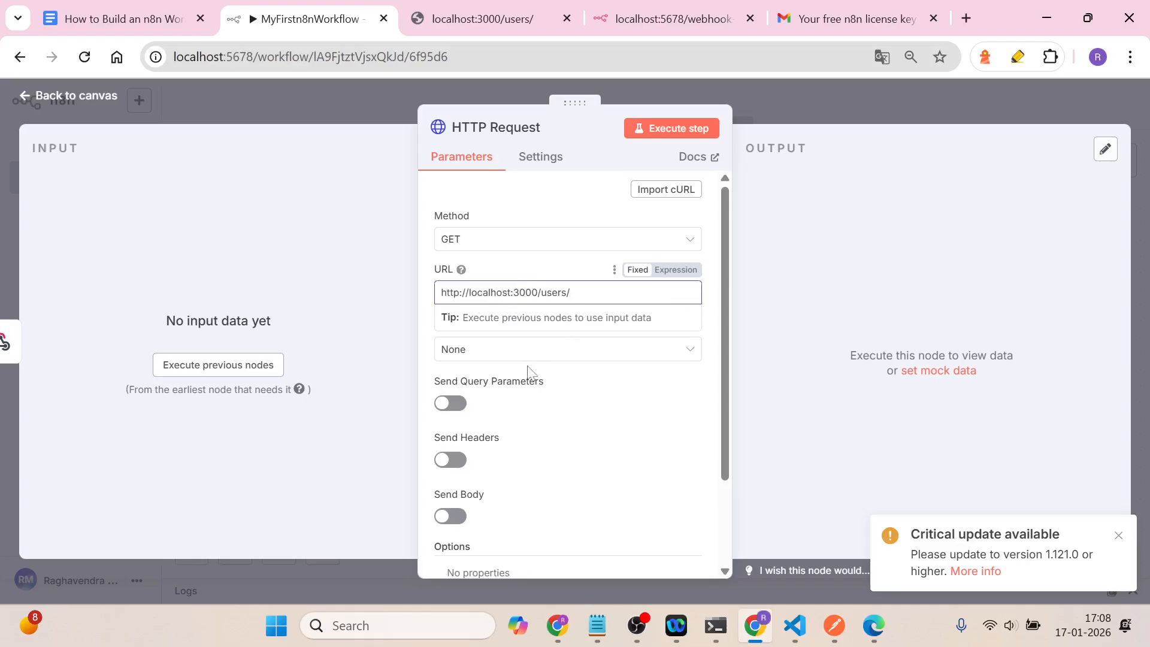
drag(728, 436, 731, 238)
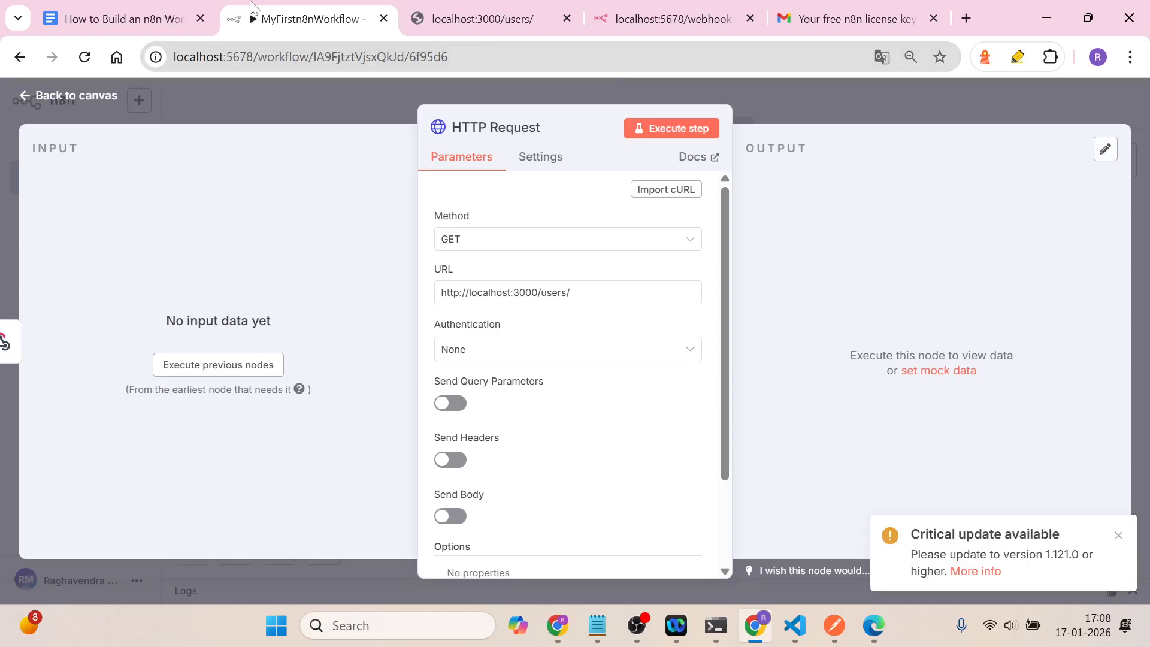
Step: Check the HTTP Request Node settings and the IF Node section in the Google Docs guide
click(154, 18)
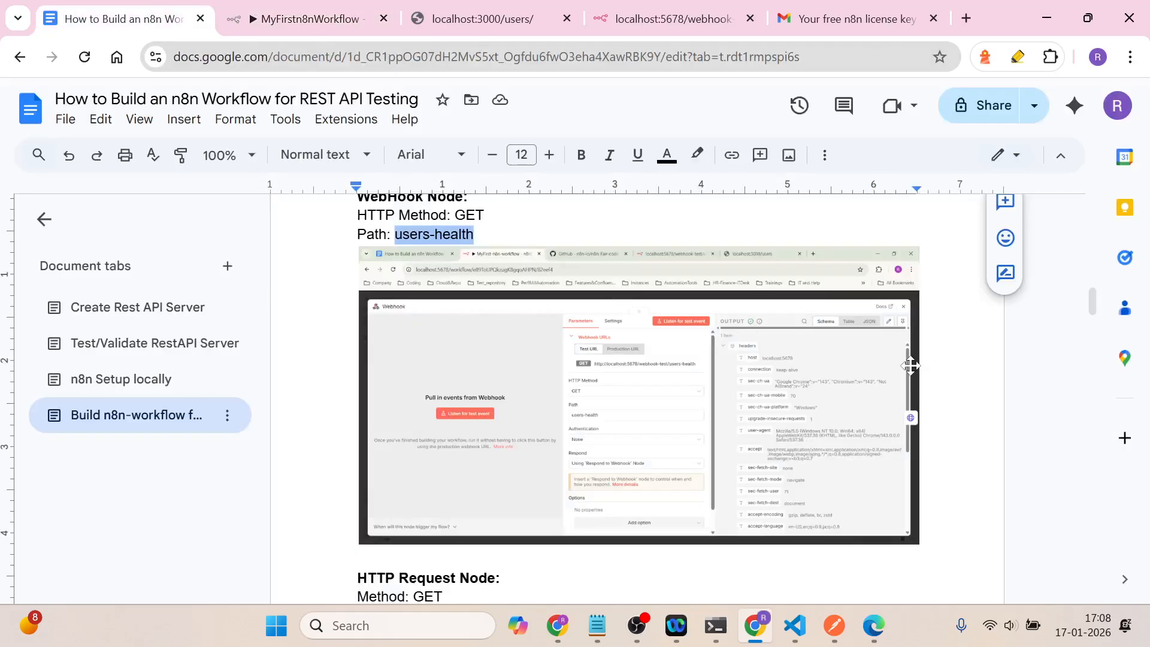
drag(1094, 316, 1095, 340)
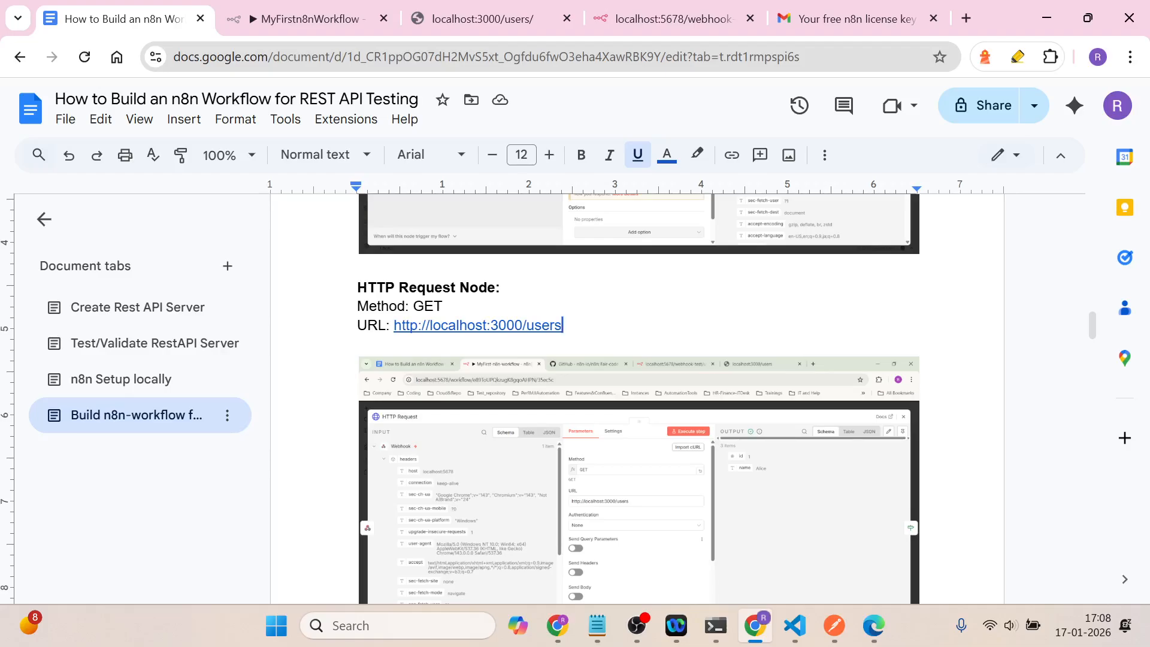
drag(563, 326, 394, 326)
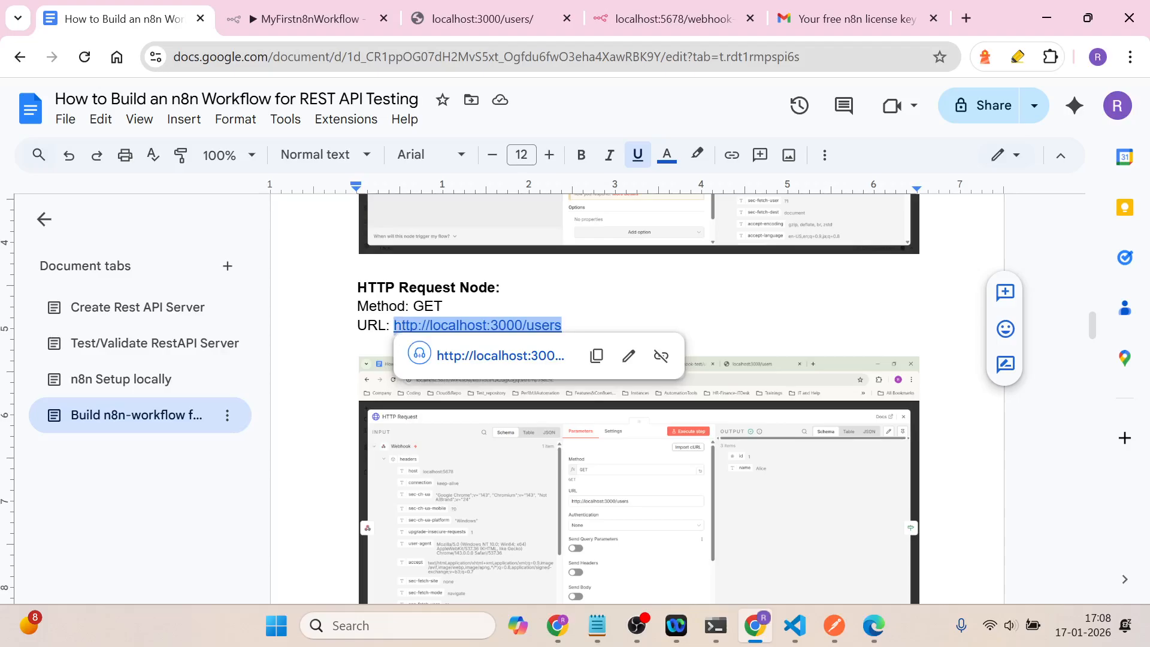
drag(1094, 334, 1095, 376)
drag(412, 415, 355, 422)
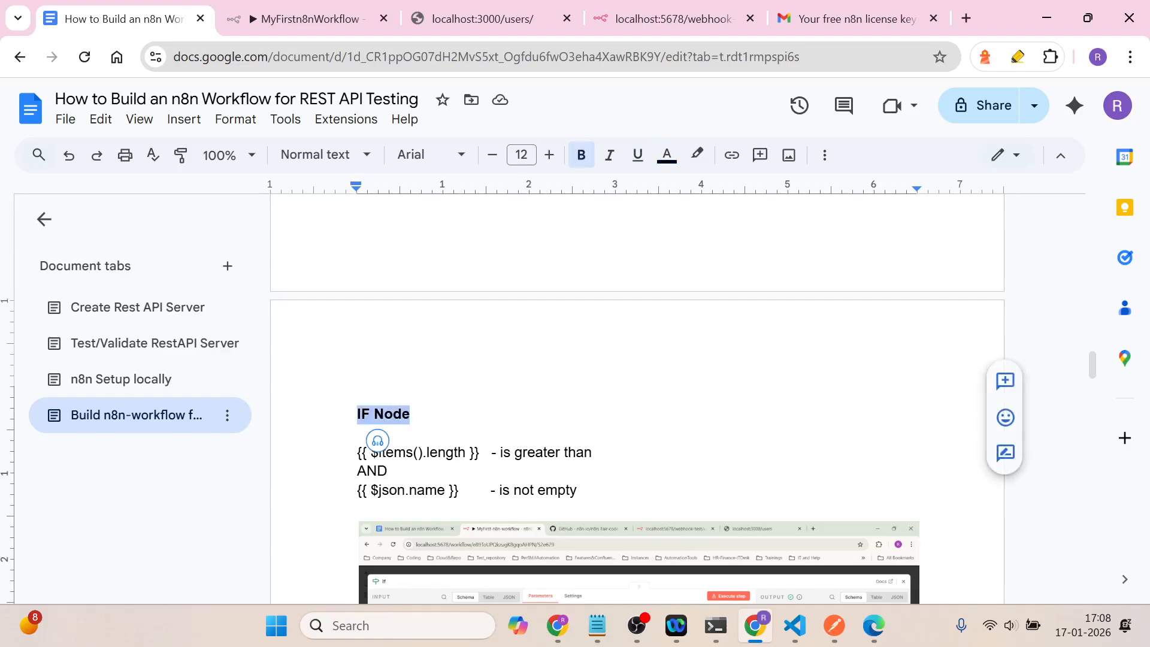
Step: Search the nodes for if and add an If node after the HTTP Request node in MyFirstn8nWorkflow
click(308, 19)
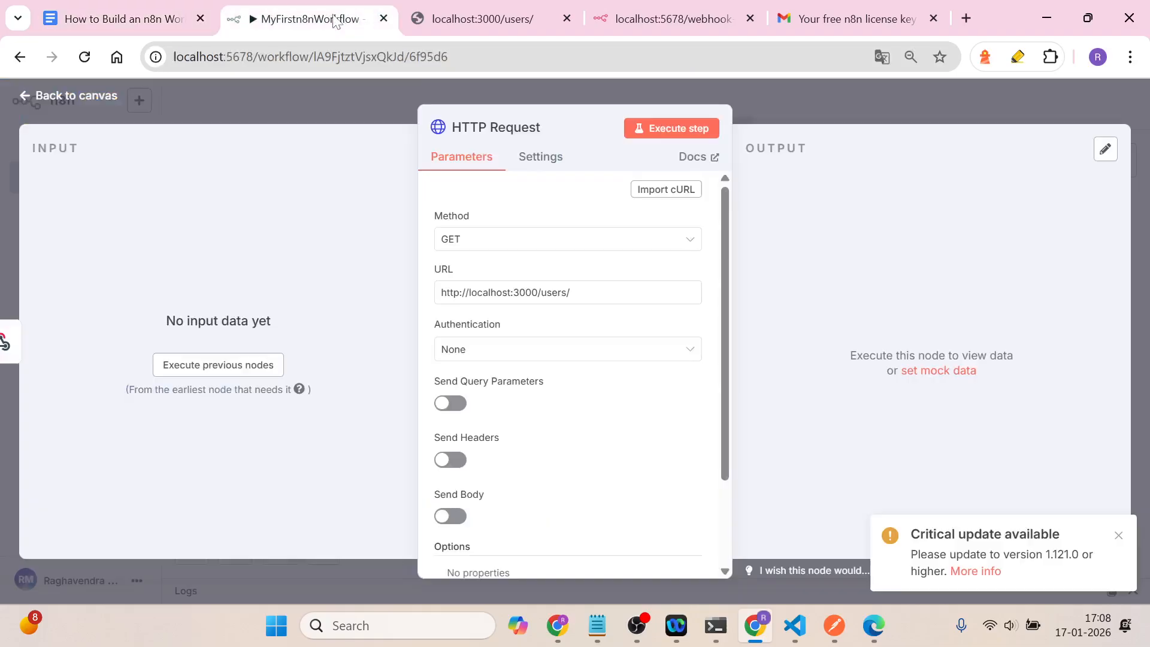
click(816, 110)
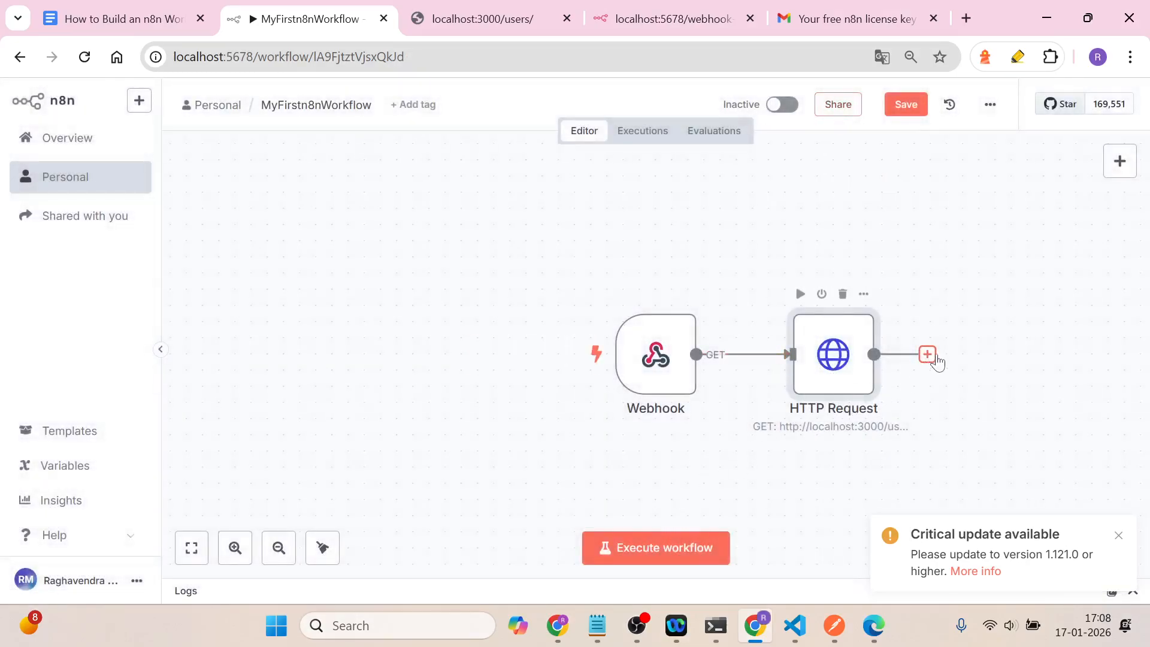
click(929, 357)
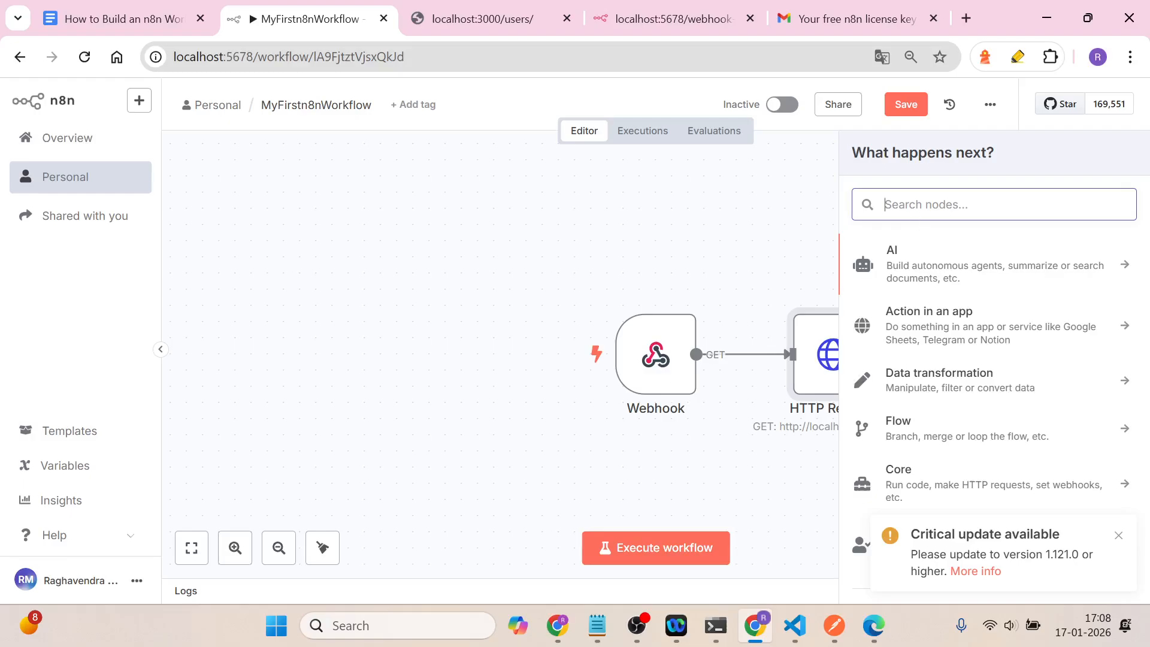
text(if)
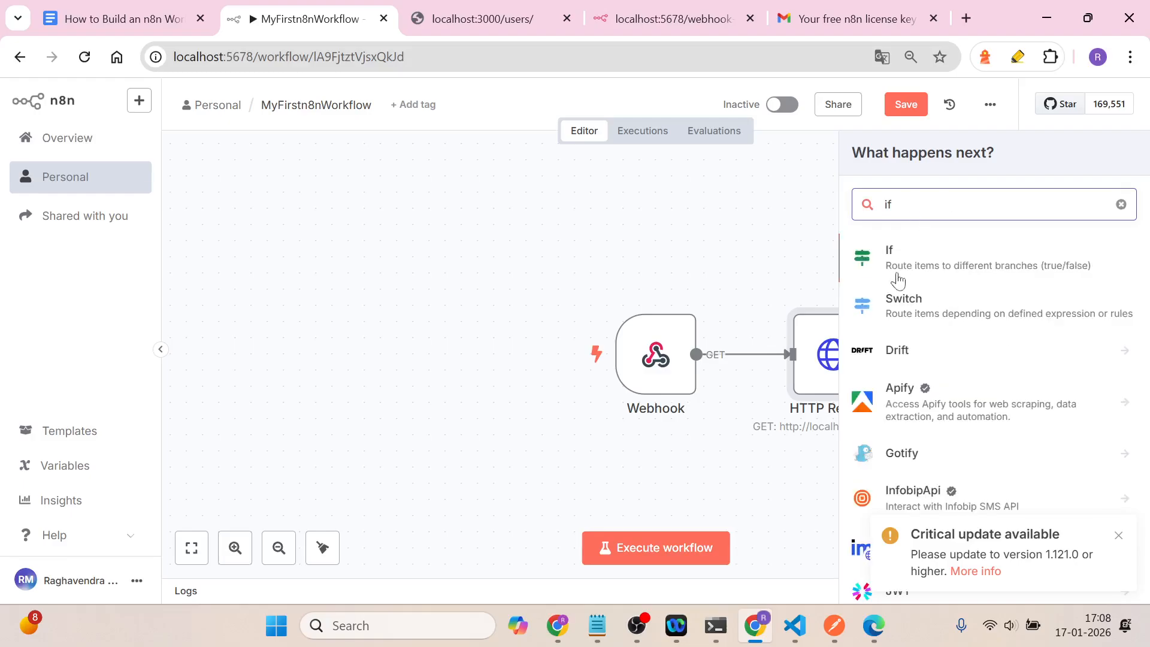
click(937, 275)
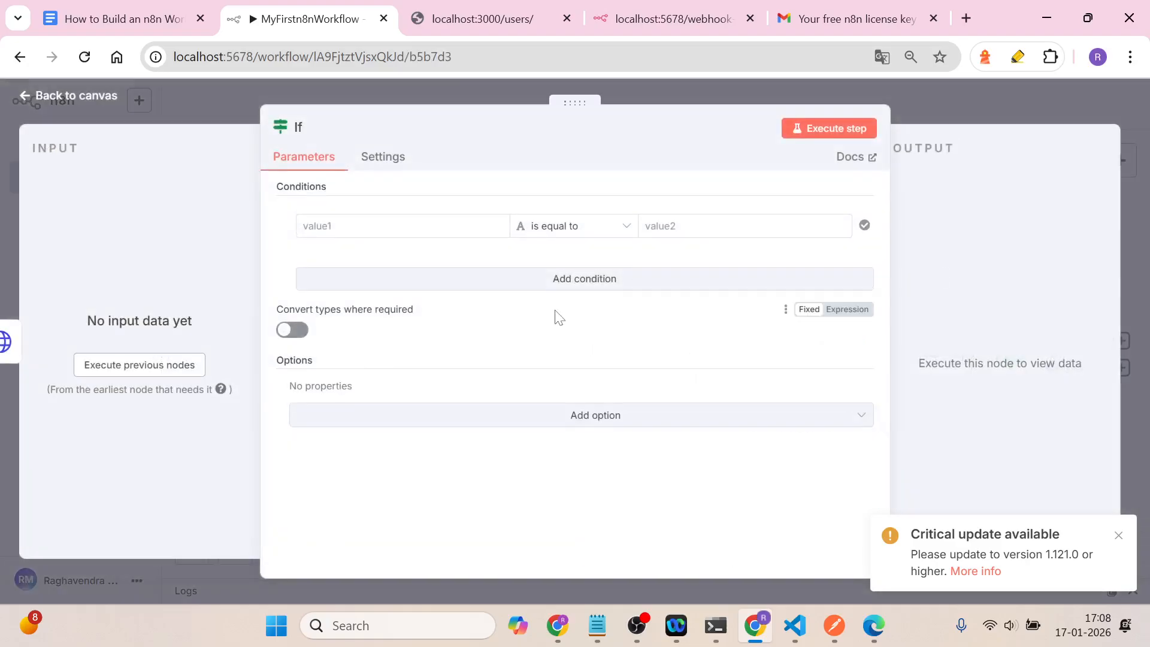
Step: Copy {{ $items().length }} from the guide's IF Node section and enter it as the If condition's first value
click(385, 227)
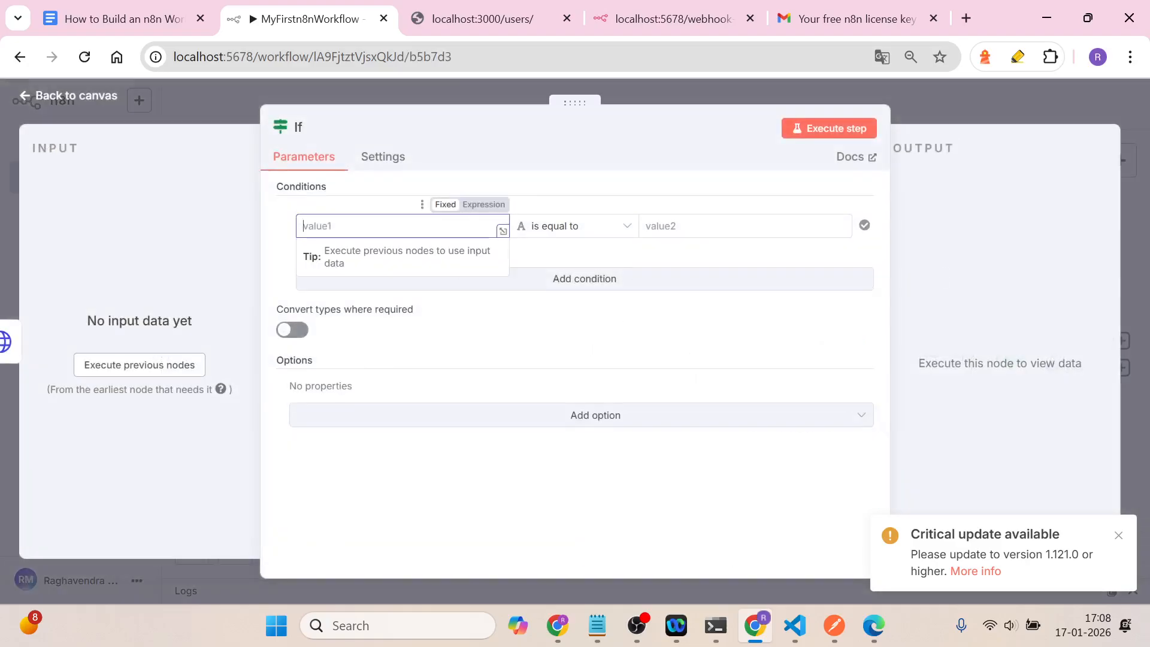
click(145, 28)
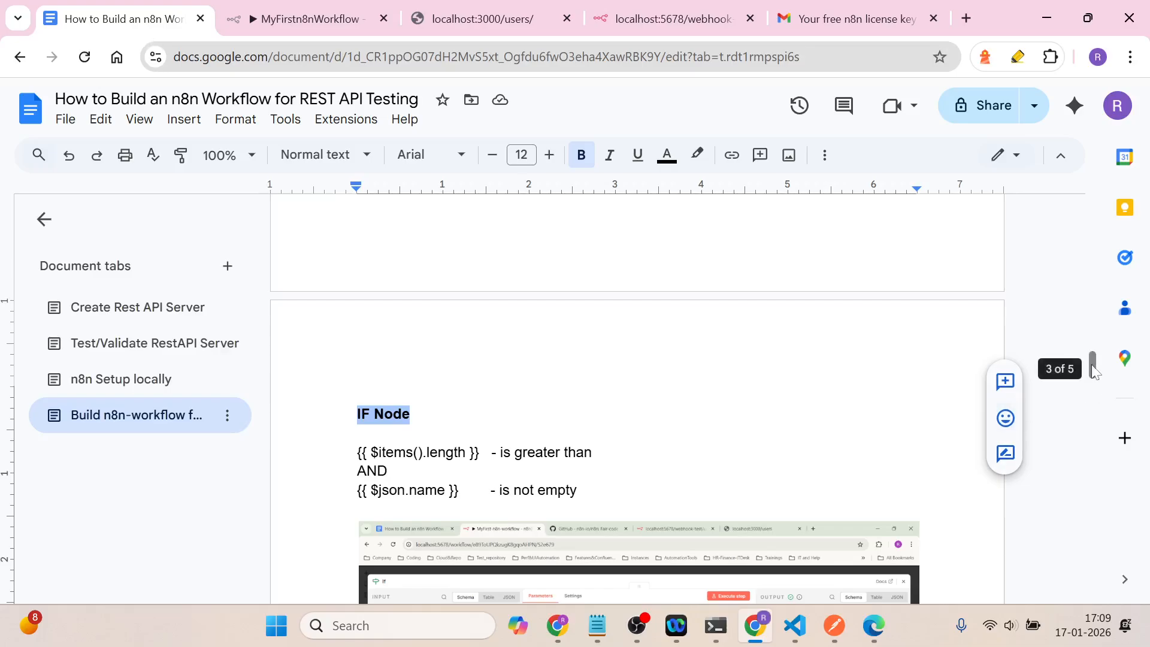
scroll(1094, 371, down, 2)
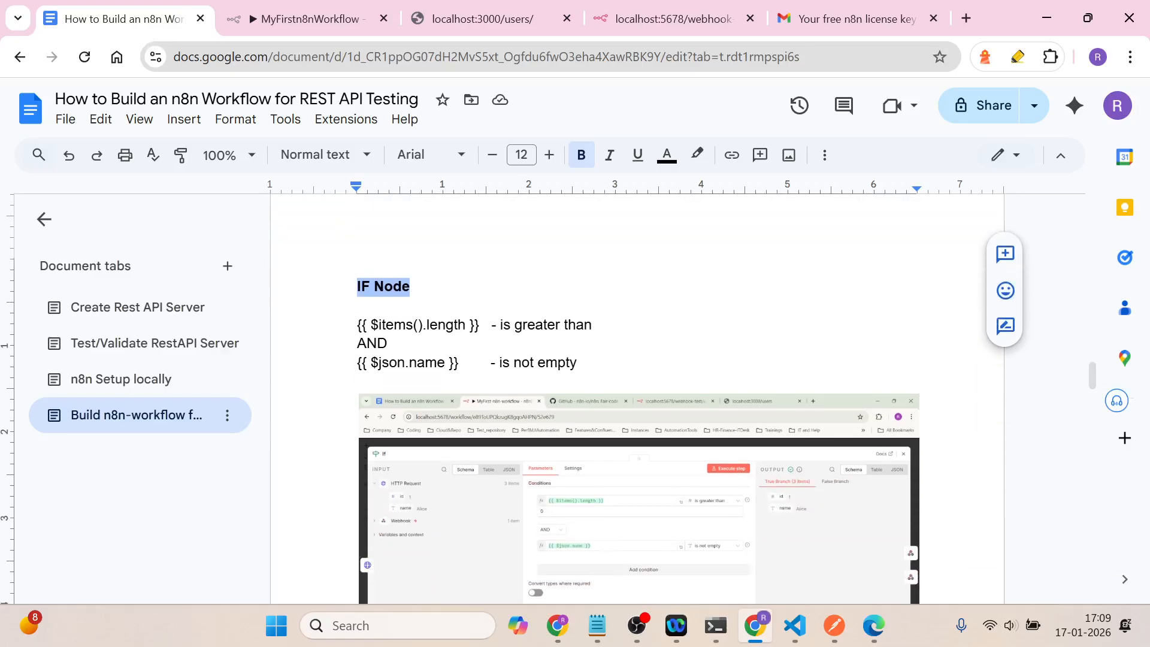
drag(479, 325, 357, 327)
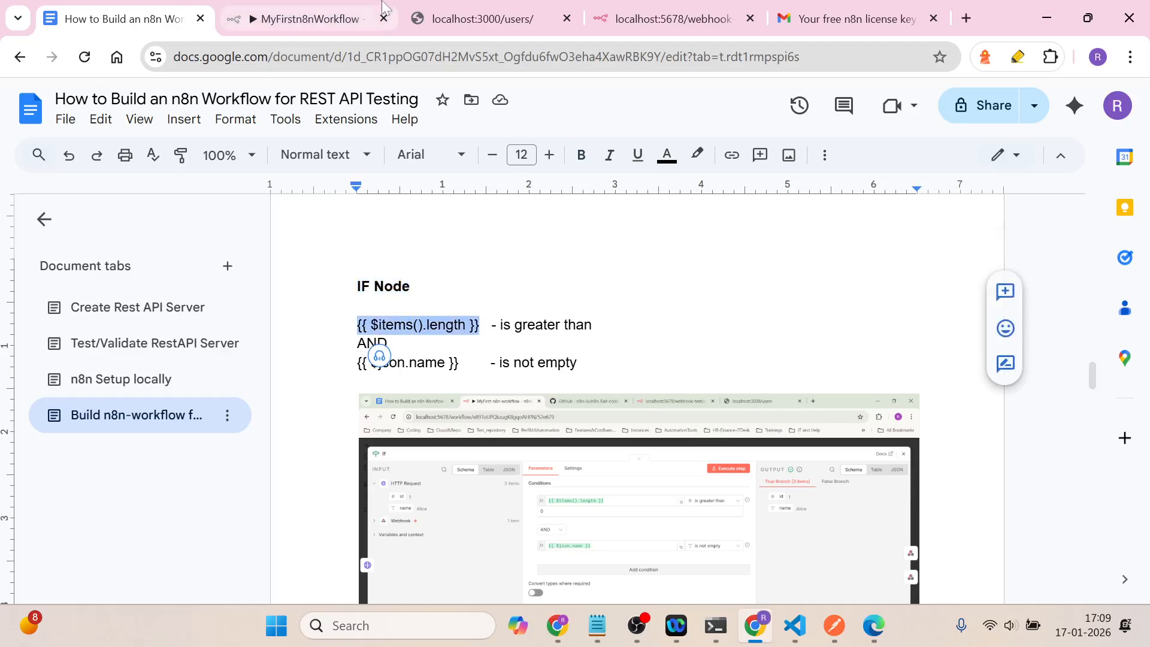
click(505, 13)
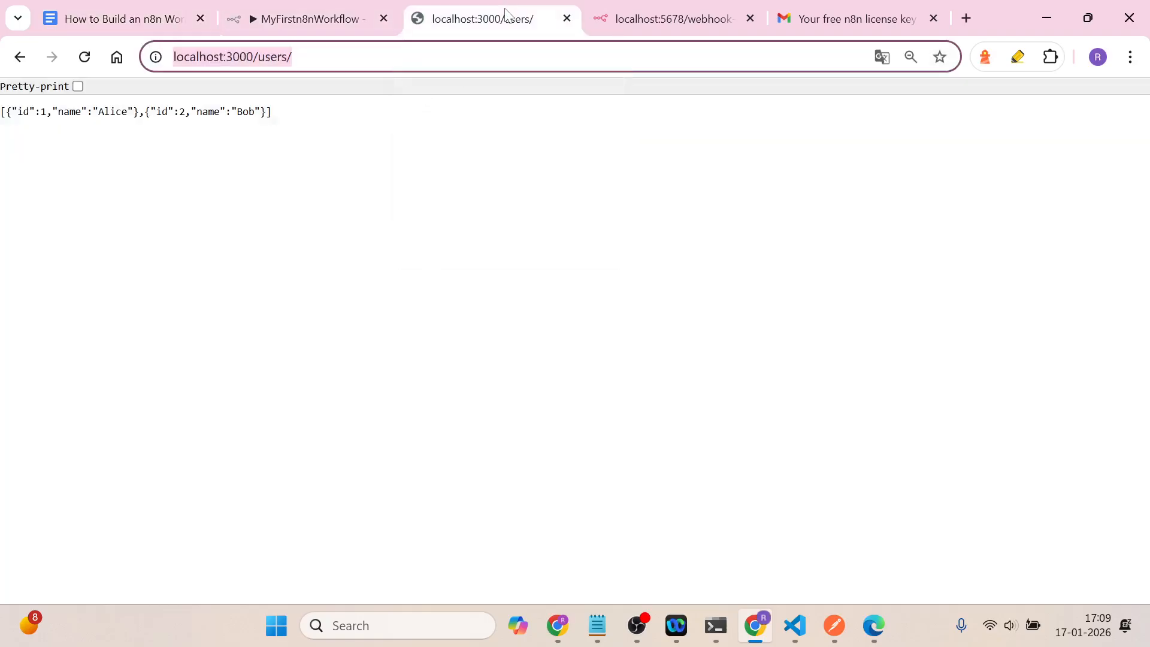
click(324, 12)
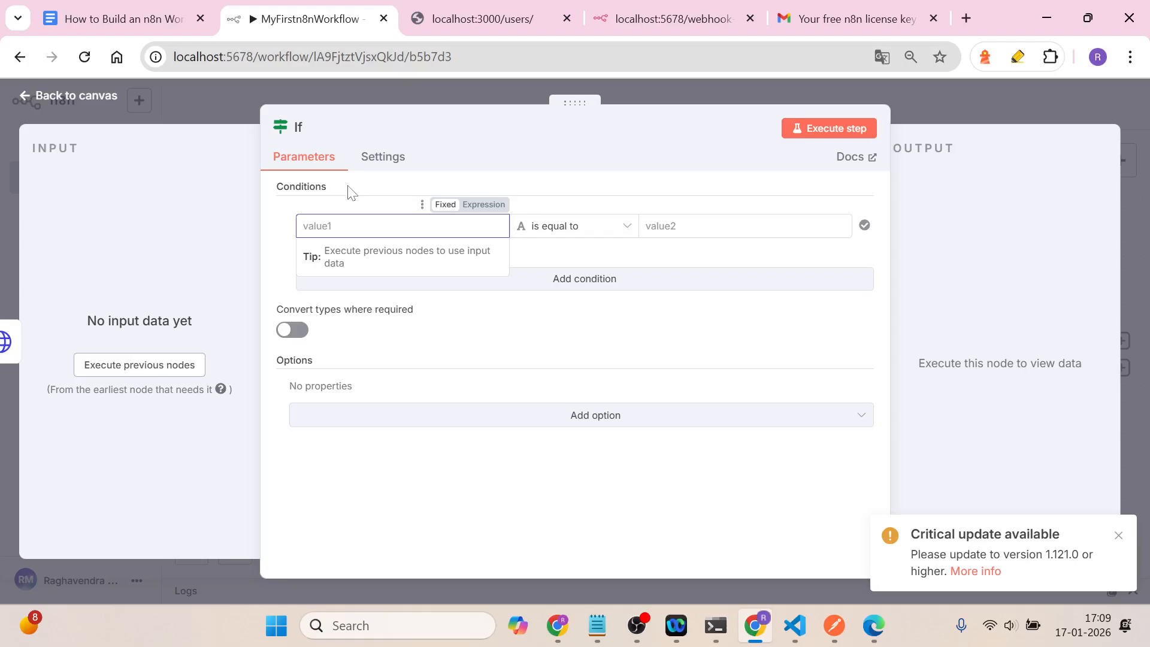
text({{ $items().length }})
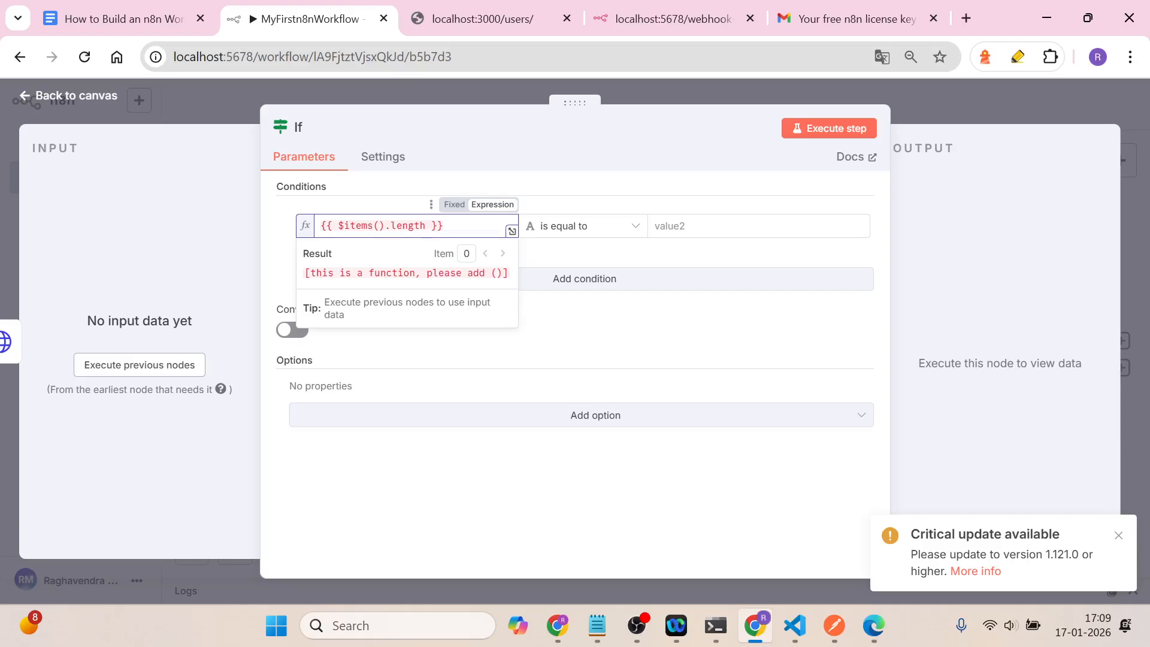
Step: Set the comparison of the If node's first condition to the Number operator "is greater than"
click(639, 231)
mouse_move(616, 299)
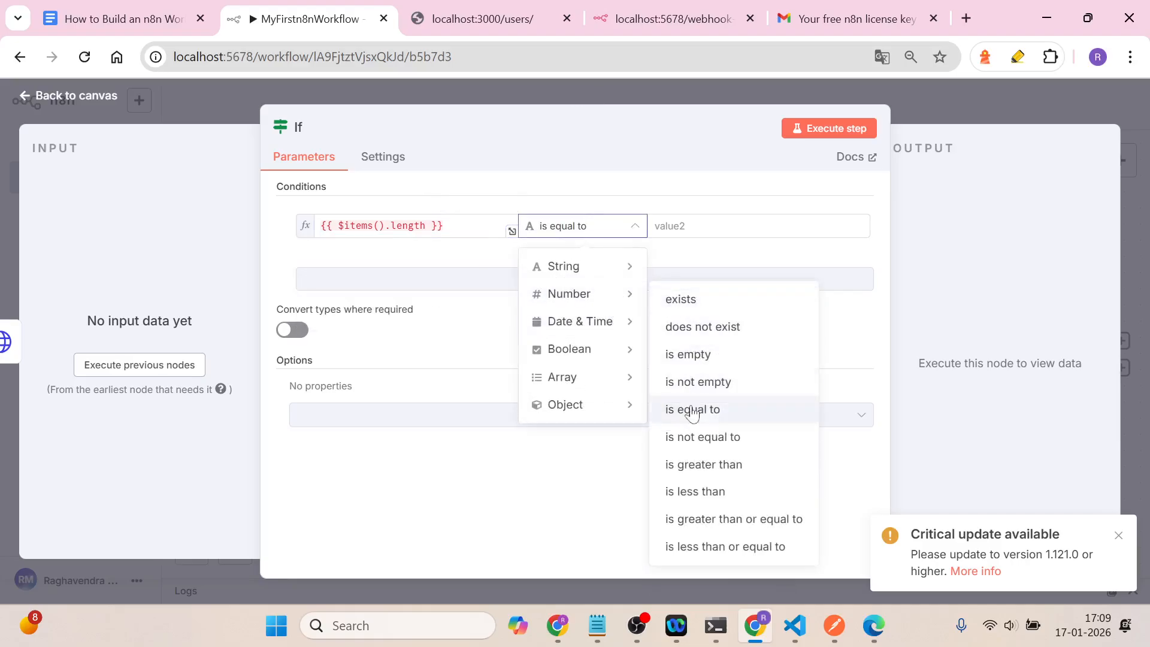
click(694, 462)
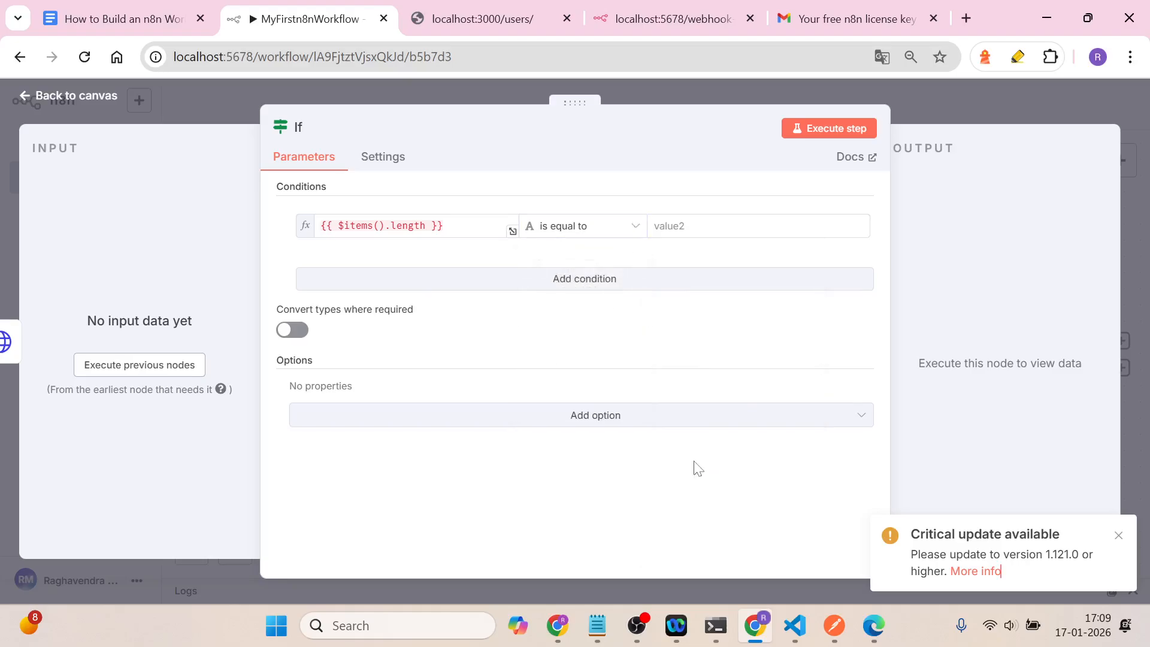
click(636, 233)
mouse_move(596, 295)
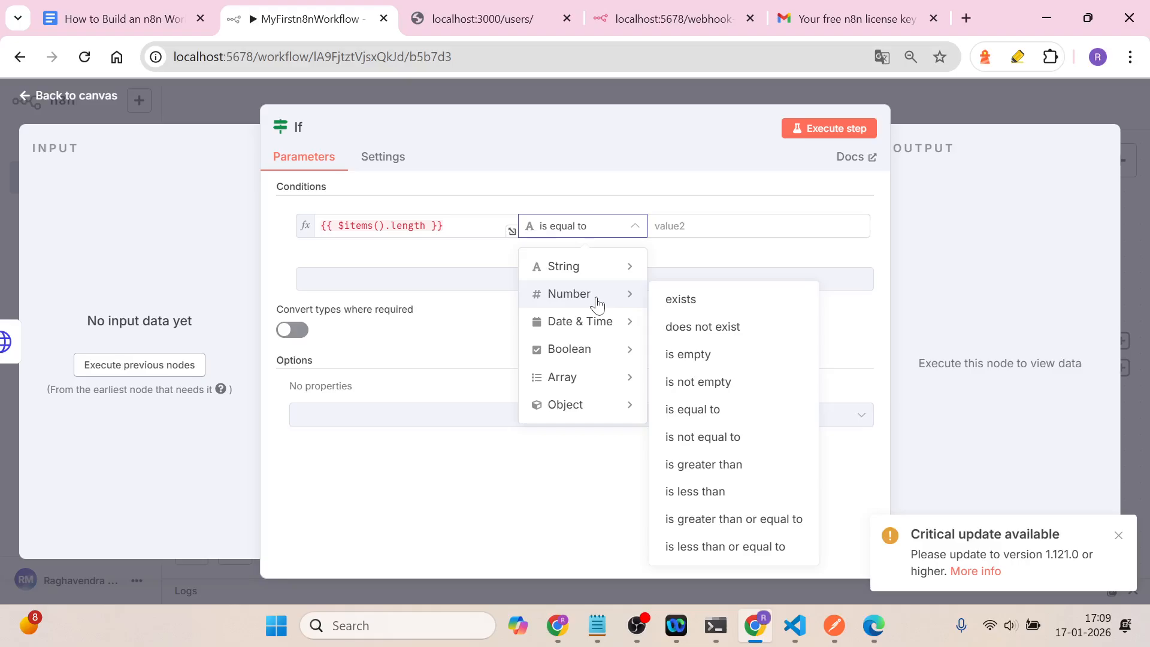
click(699, 465)
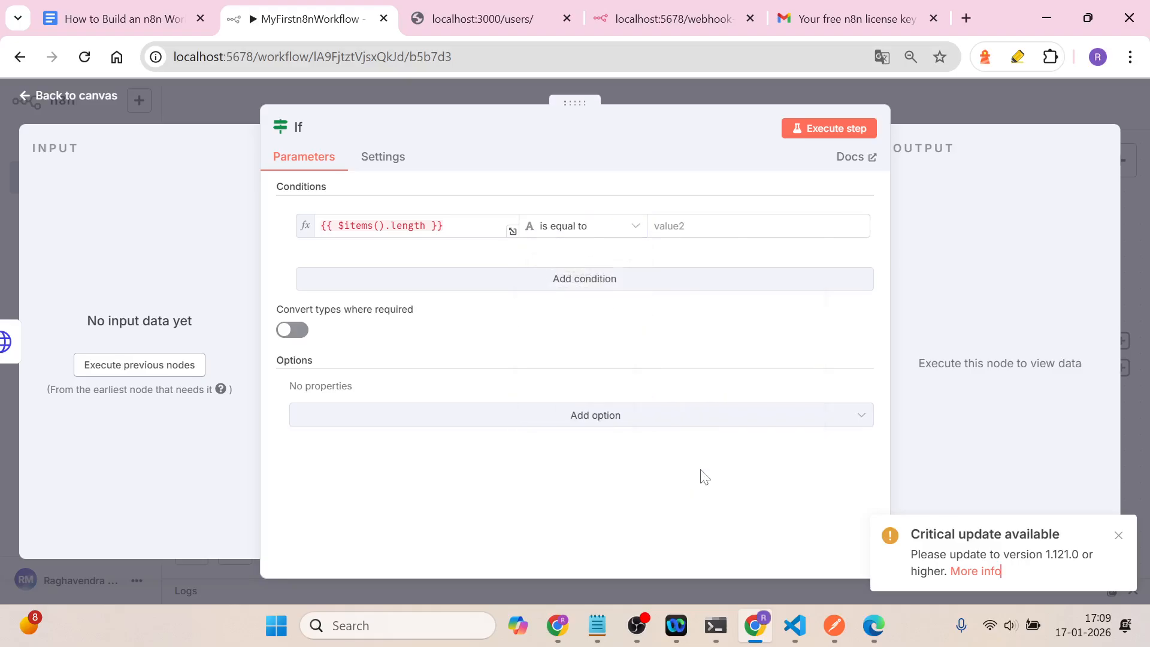
click(636, 232)
mouse_move(606, 296)
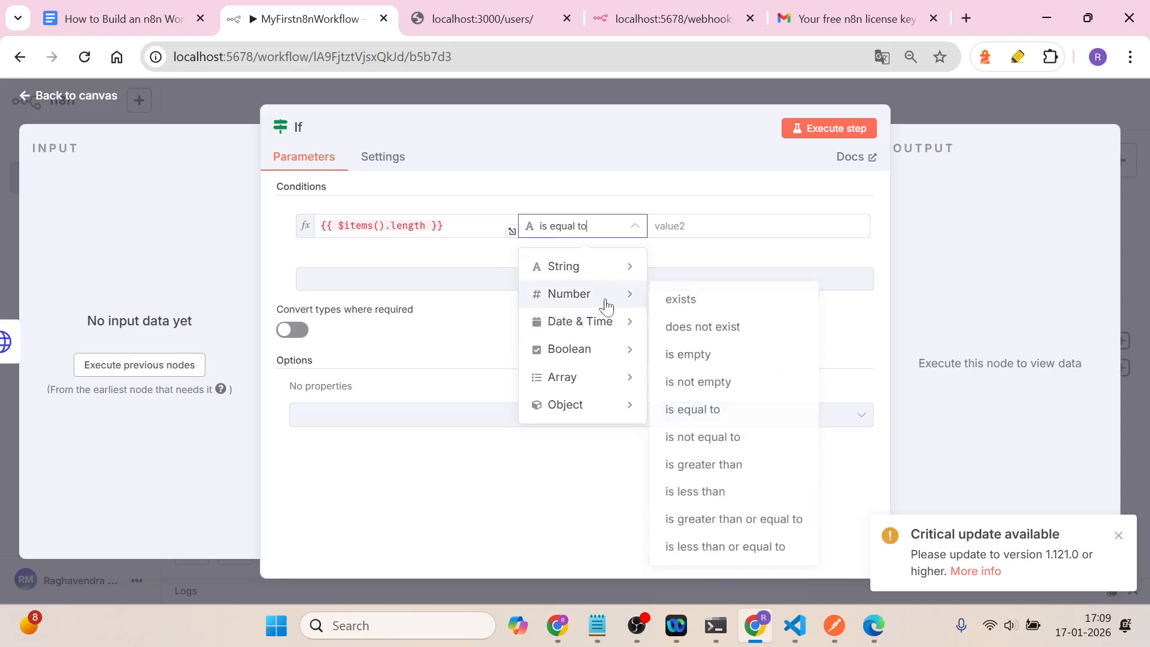
mouse_move(639, 321)
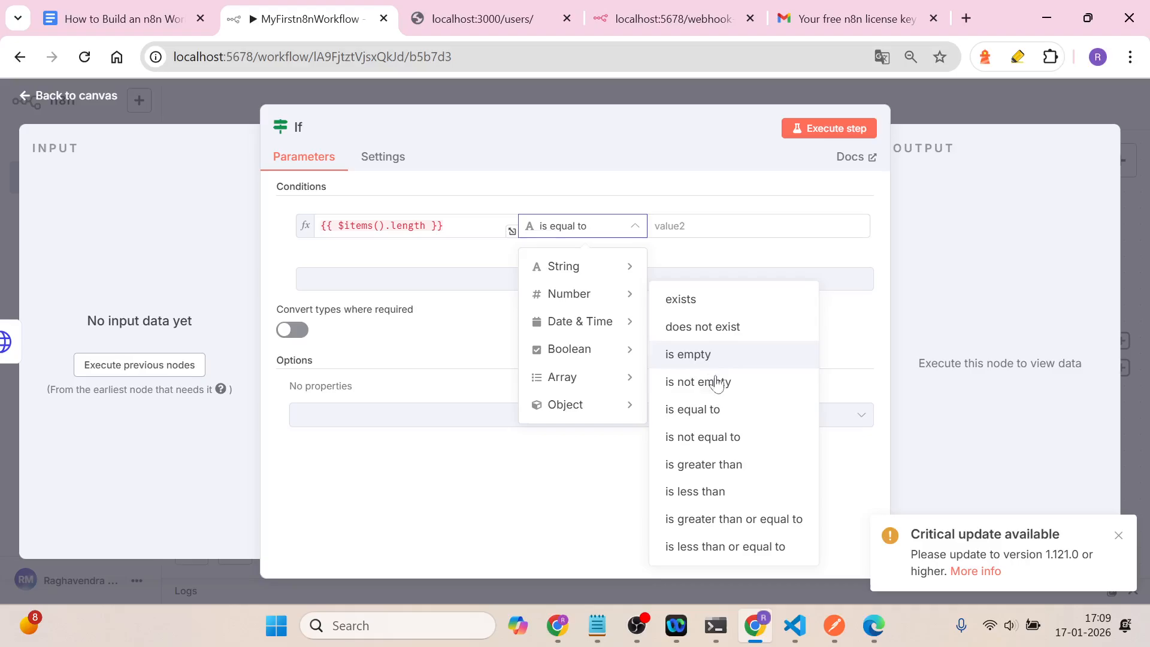
click(704, 466)
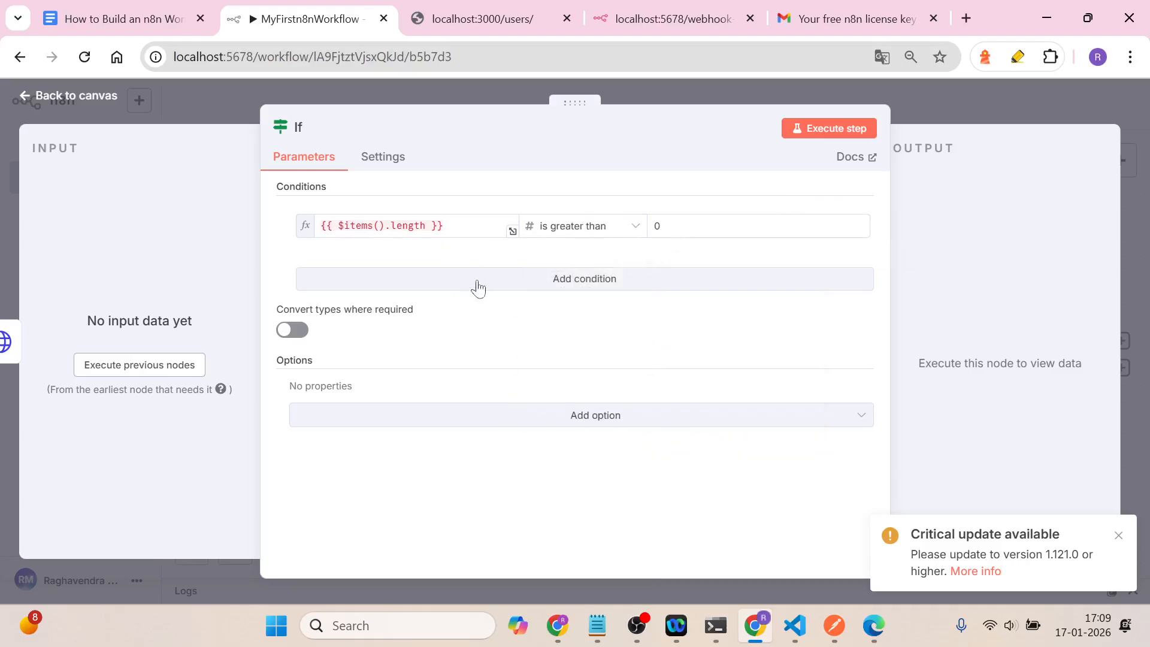
Step: Add a second condition to the If node, joined to the first with AND
click(541, 284)
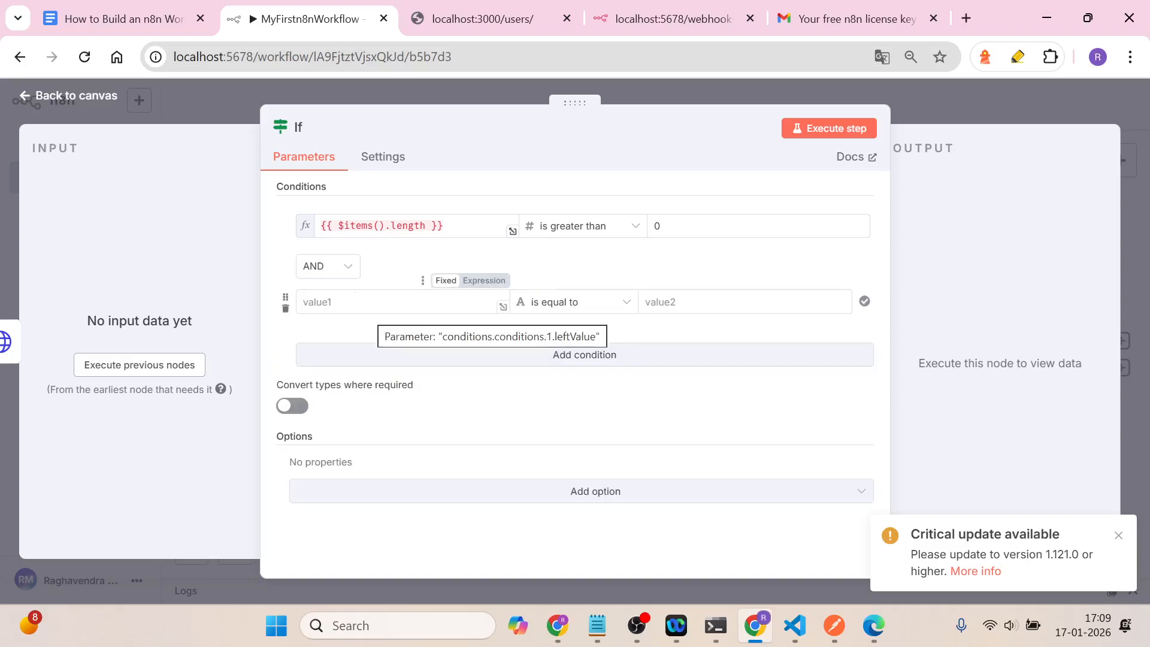
click(345, 267)
click(425, 280)
click(405, 302)
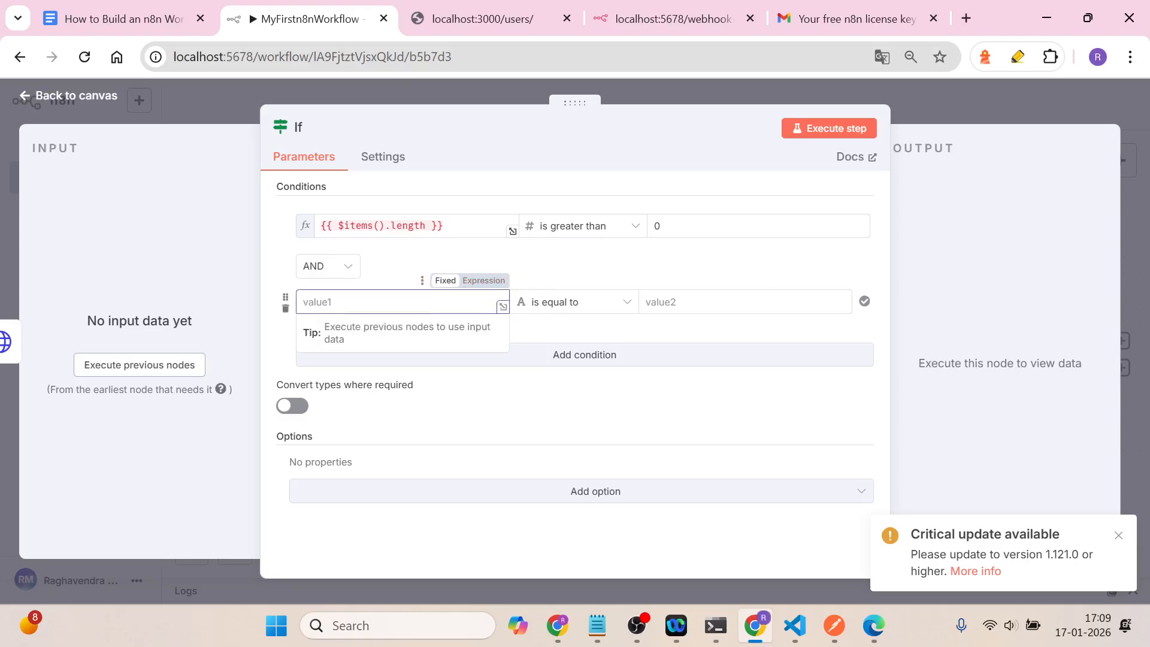
Step: Copy {{ $json.name }} from the guide's IF Node section and enter it as an expression in the second condition's first value
click(144, 20)
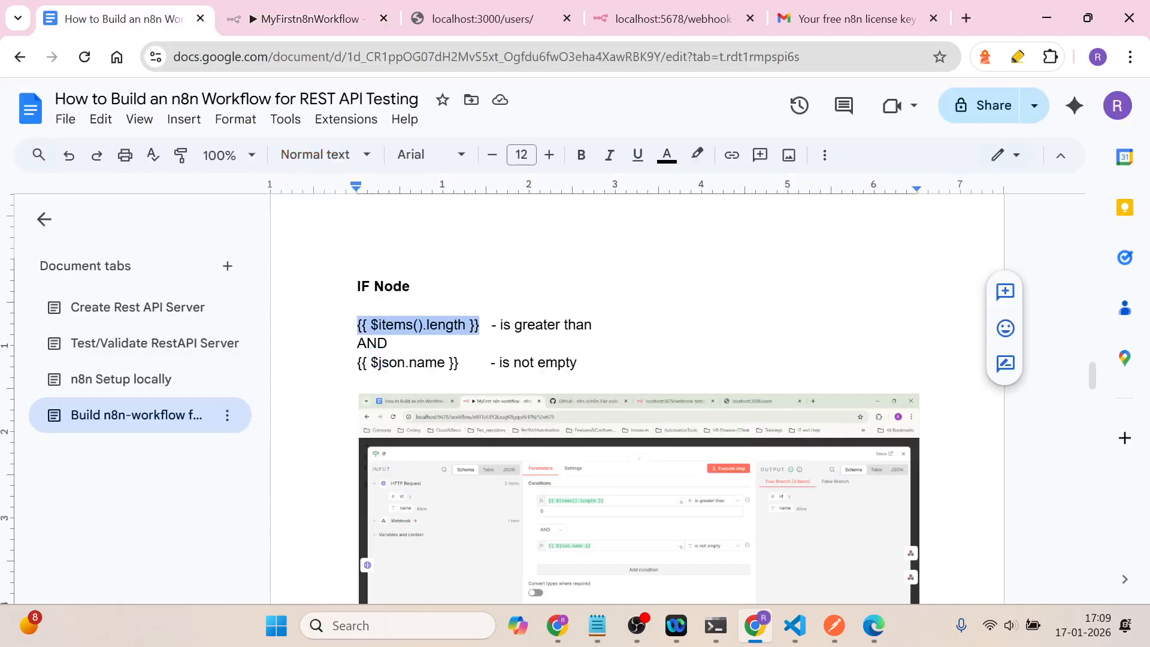
click(459, 363)
drag(459, 362, 357, 364)
key(ctrl+c)
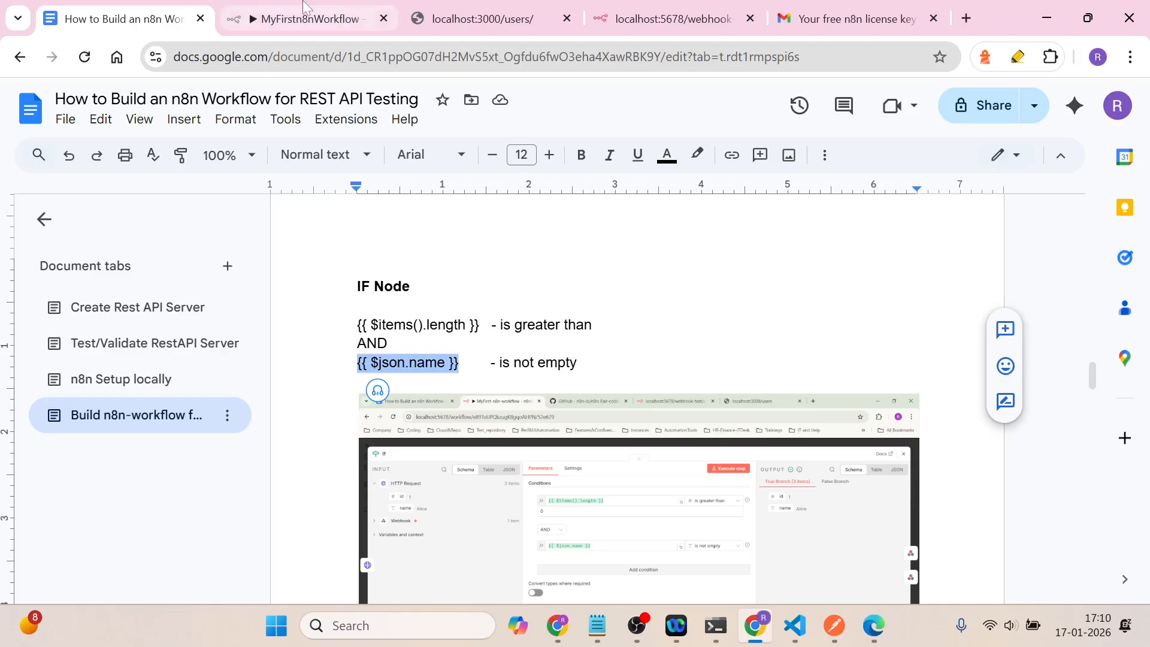
click(308, 18)
key(ctrl+v)
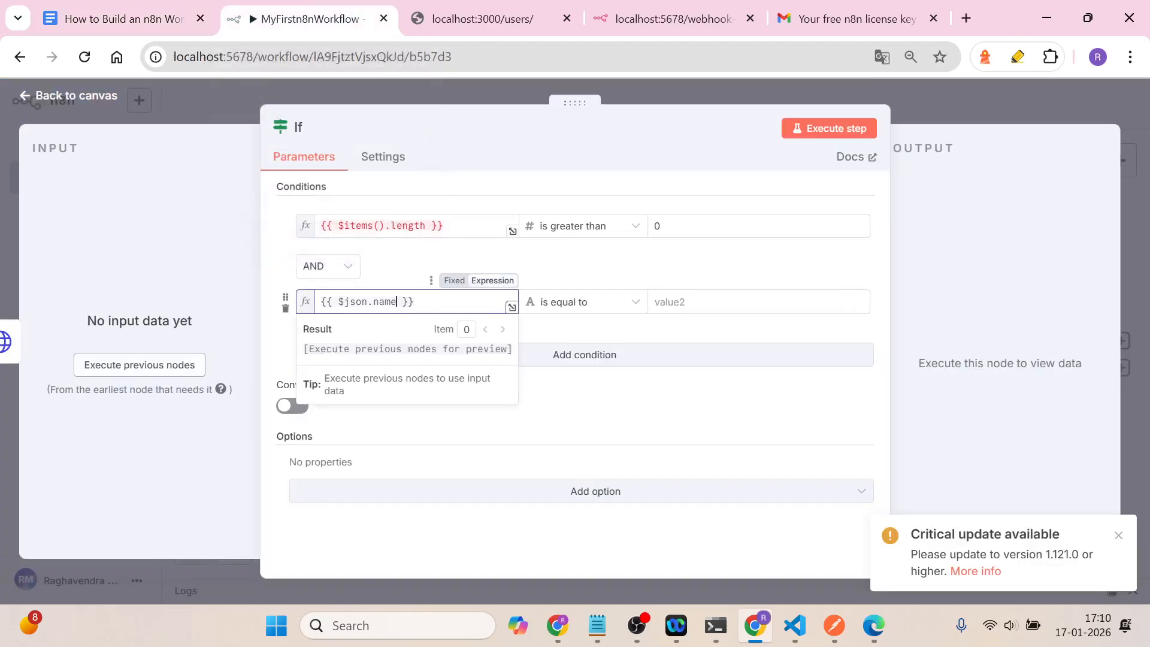
click(453, 281)
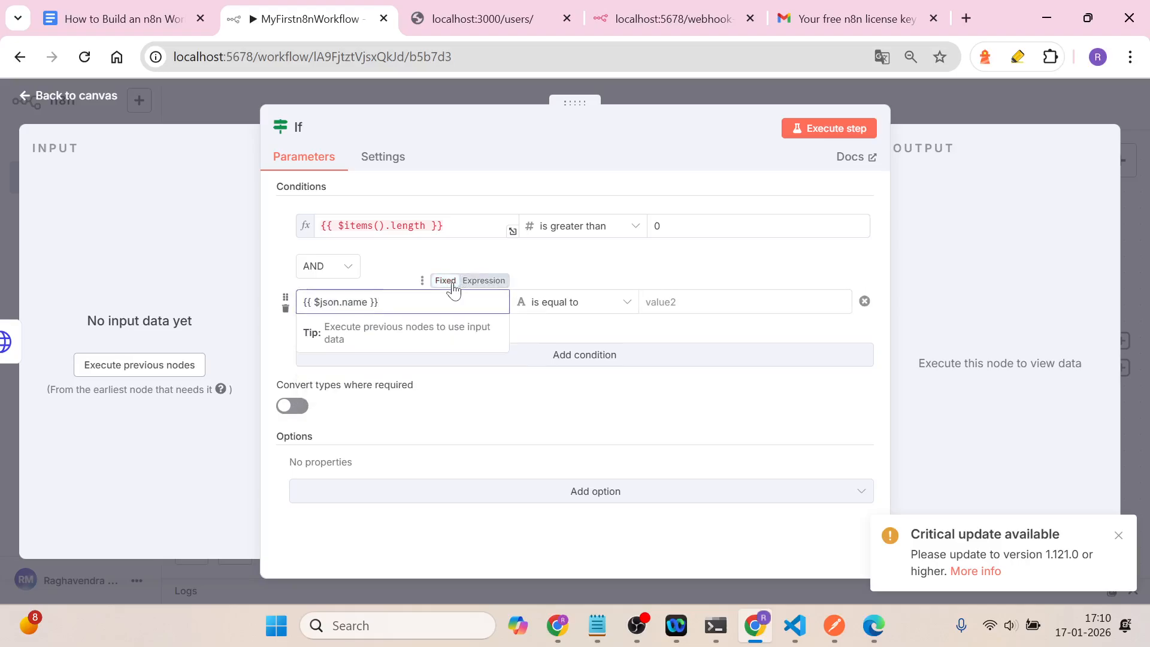
click(480, 286)
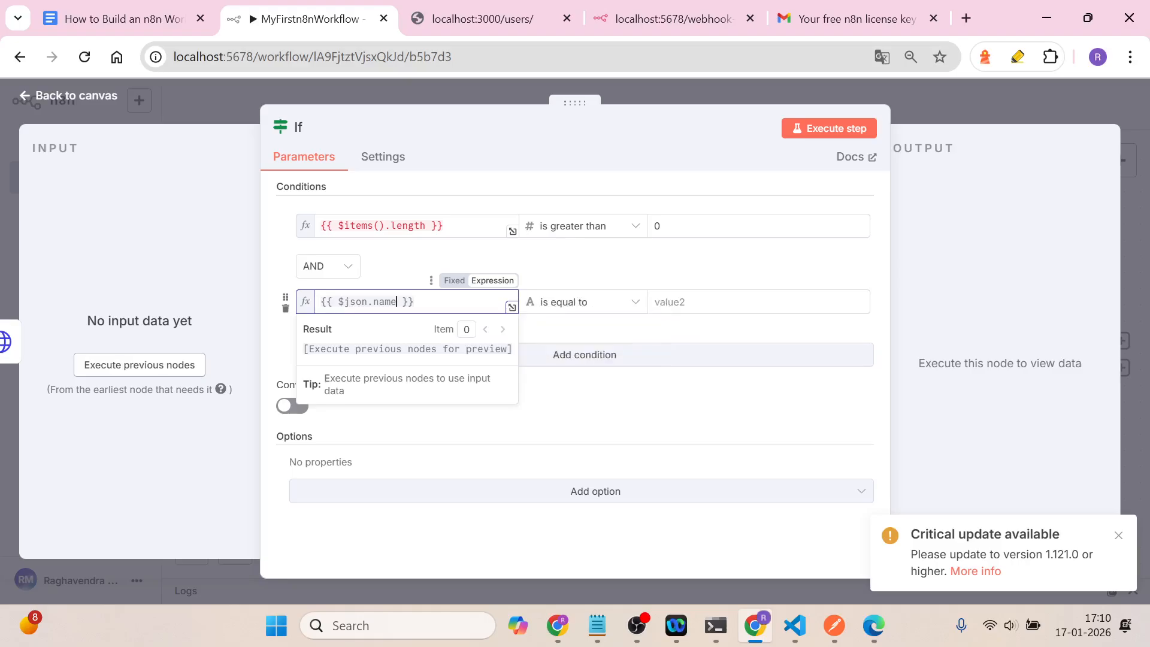
Step: Set the second condition's comparison to the String operator "is not empty" and return to the workflow canvas
click(627, 309)
mouse_move(614, 347)
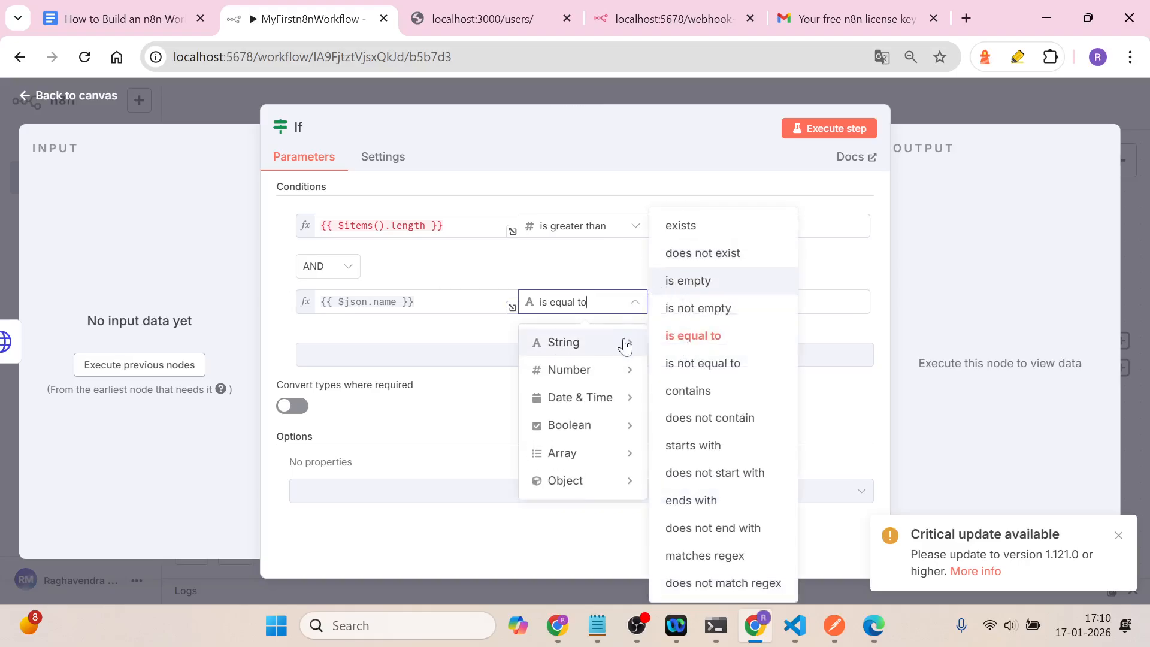
click(702, 310)
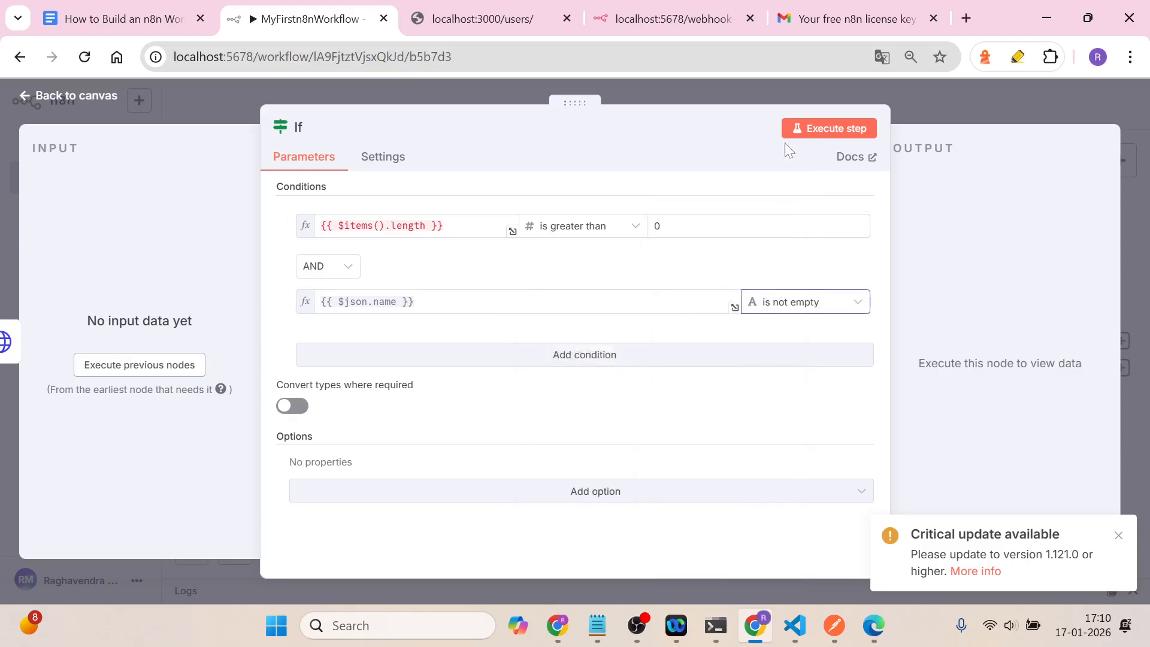
click(966, 111)
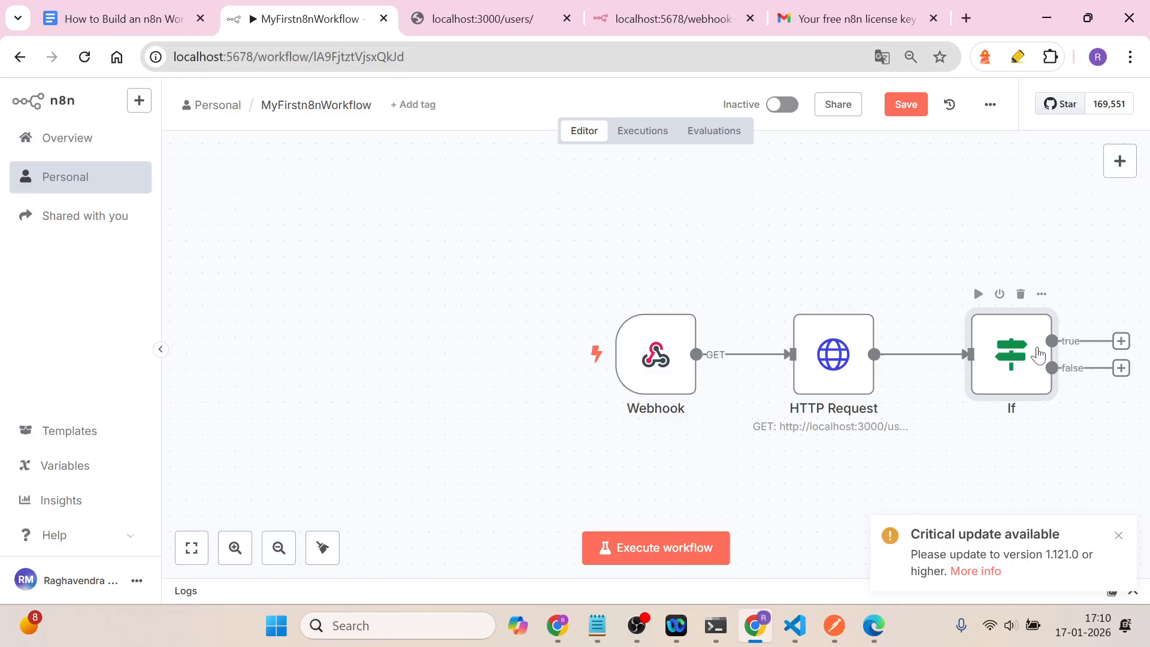
Step: Search the nodes for webho, add a Respond to Webhook node on the If node's true branch, and set it to respond with JSON
click(1121, 341)
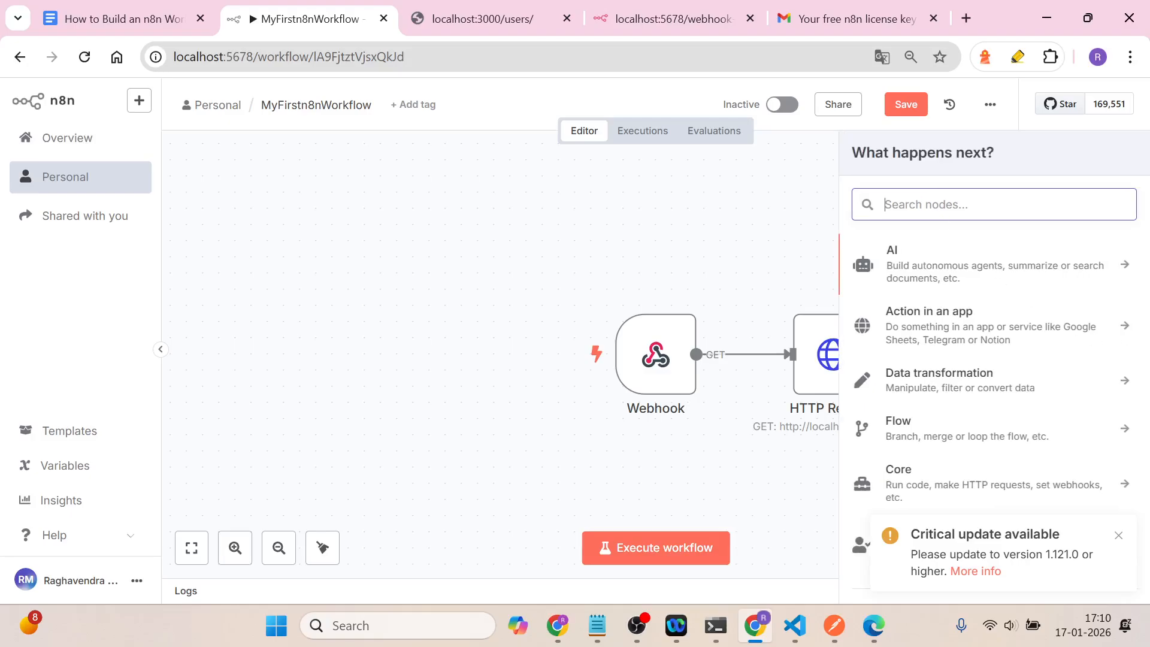
text(web)
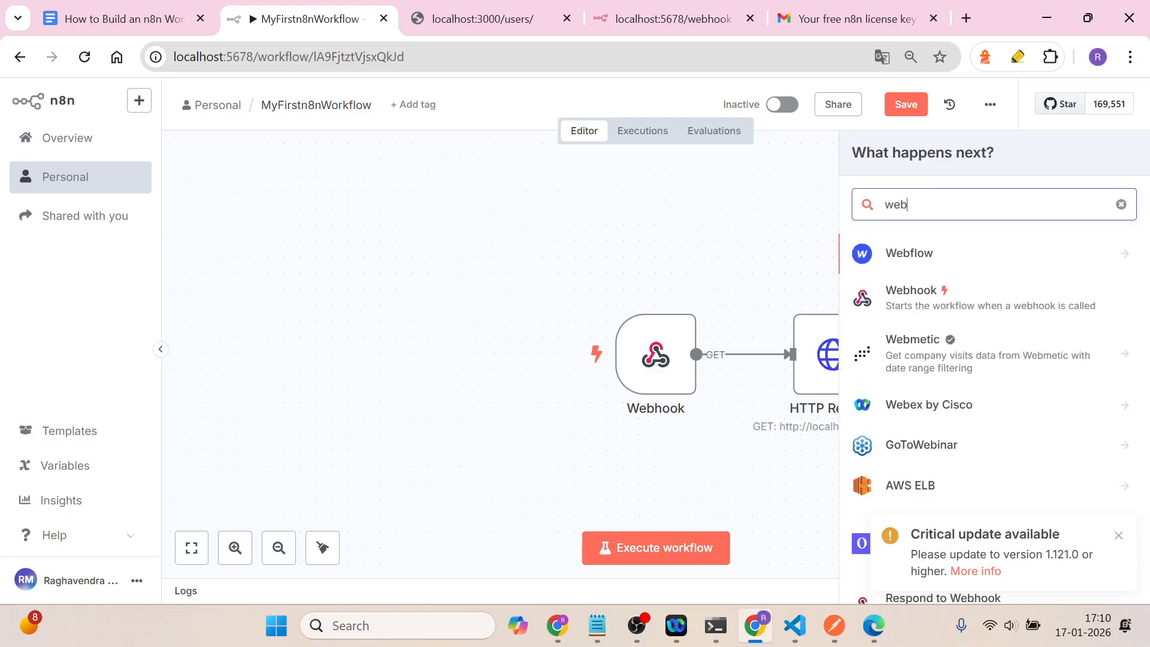
text(ho)
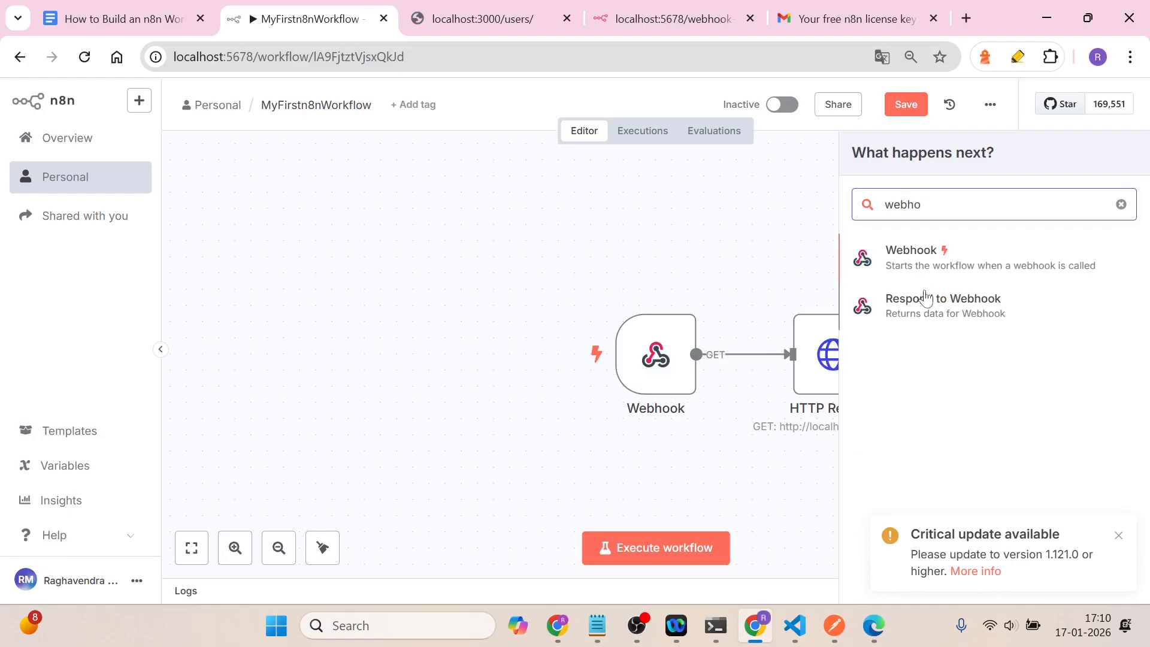
click(928, 308)
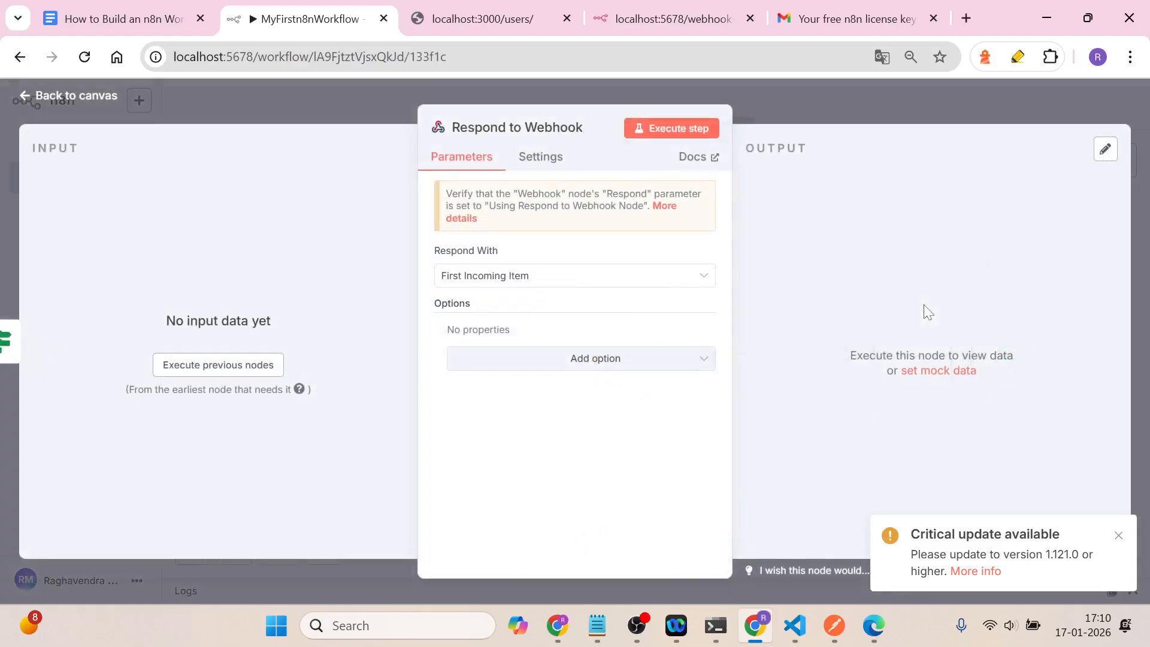
click(555, 280)
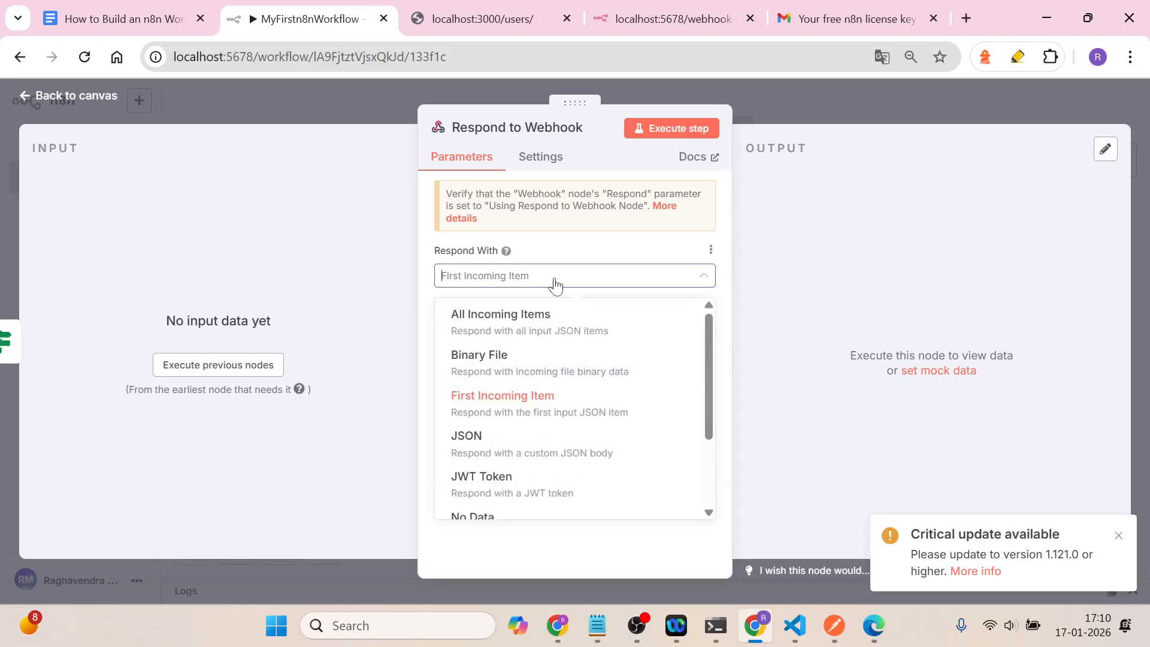
click(503, 446)
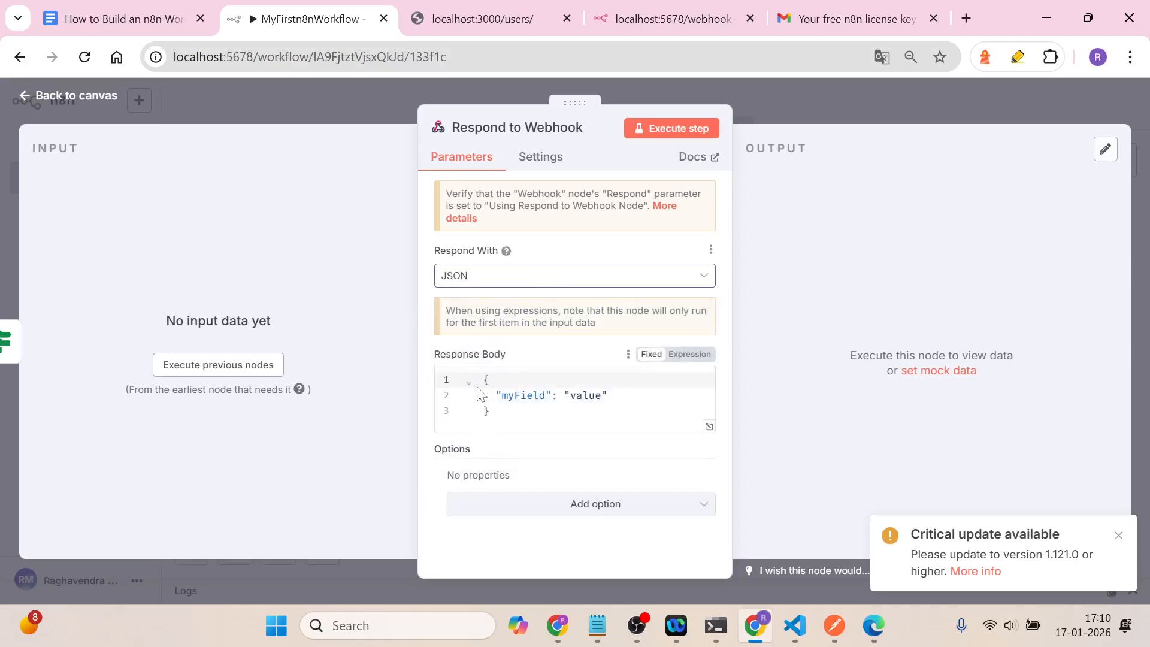
Step: Replace the response body with the guide's JSON containing "success": true and "message": "API is healthy", and return to the canvas
click(129, 19)
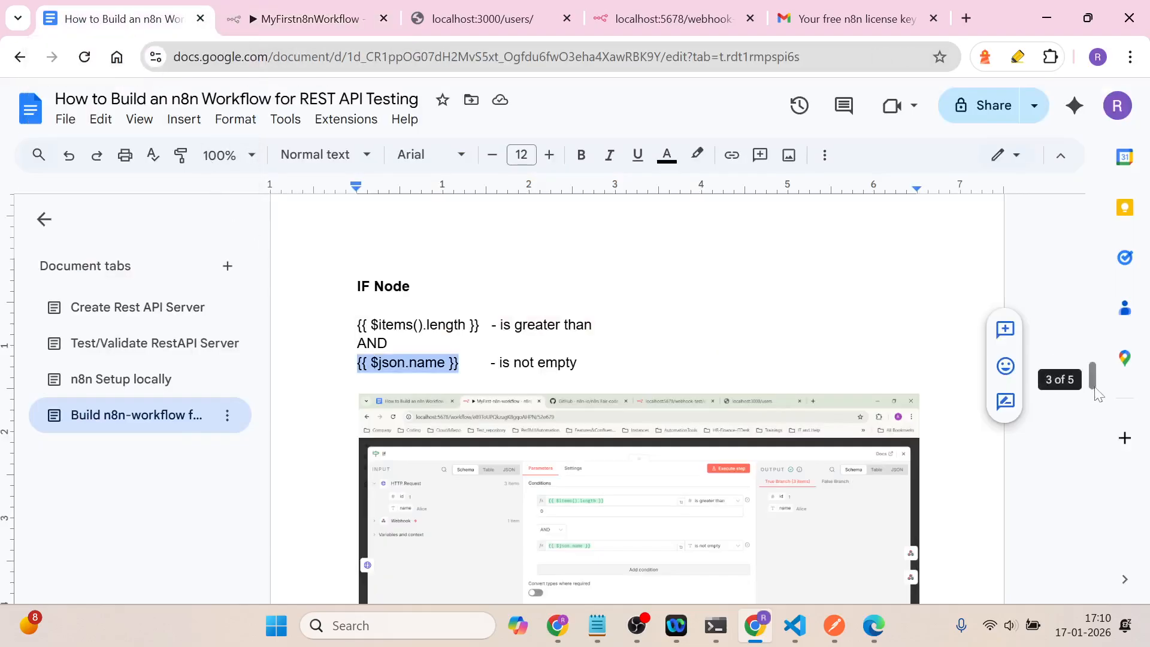
drag(1094, 385, 1094, 427)
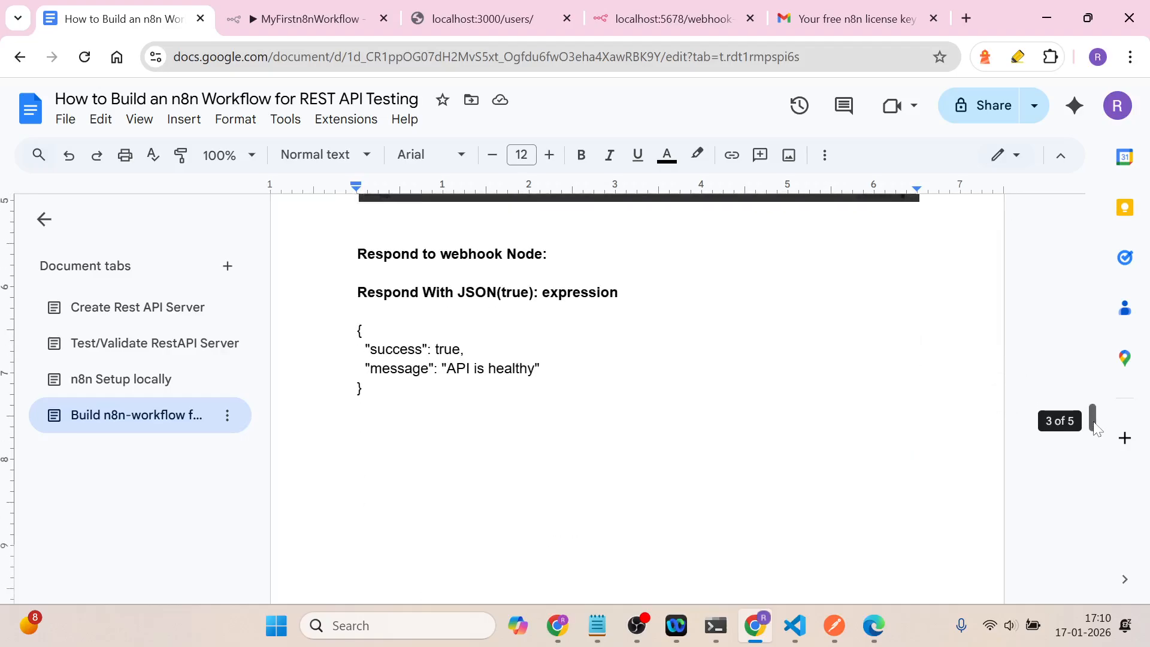
drag(363, 388, 357, 331)
key(ctrl+c)
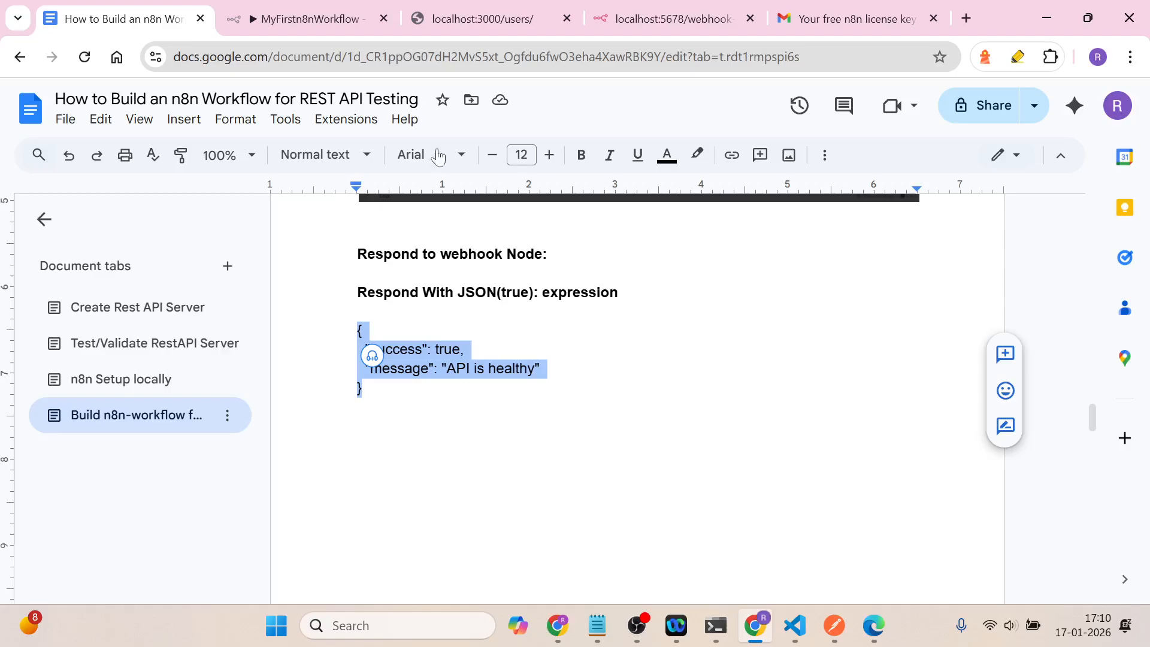
click(309, 19)
click(563, 275)
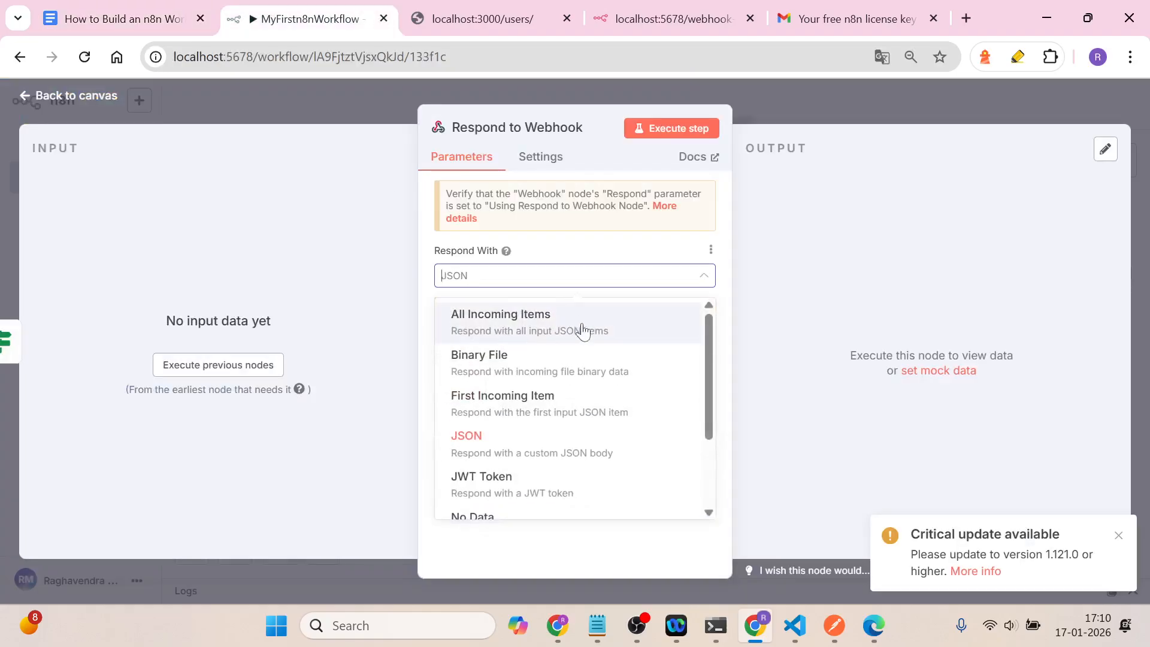
click(489, 448)
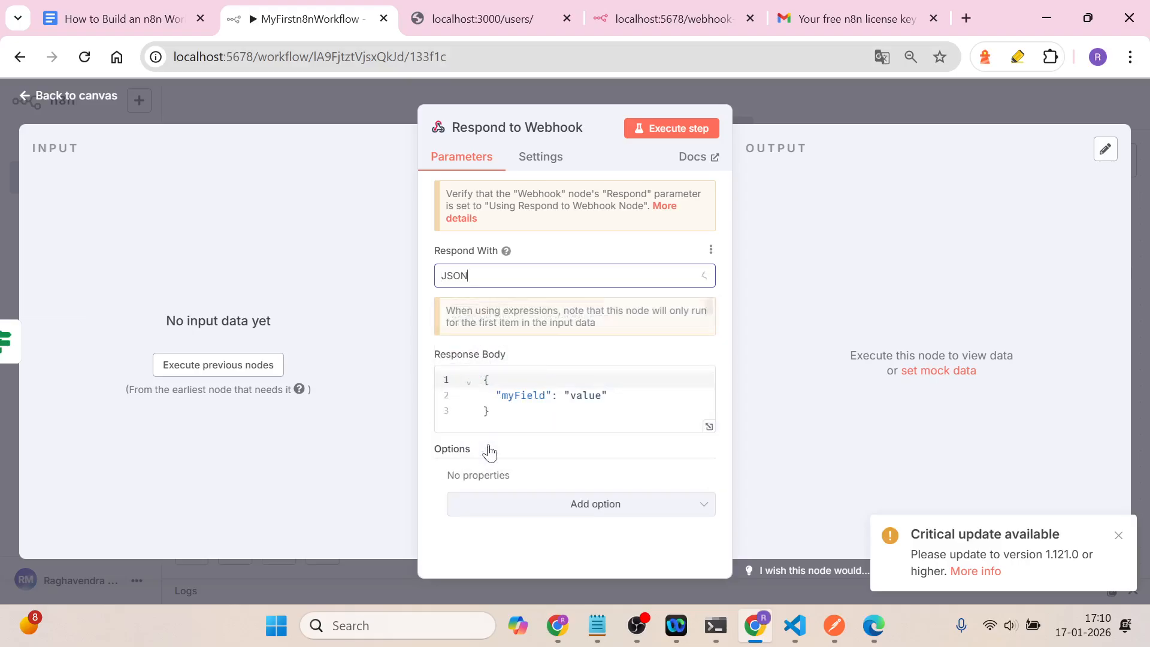
click(539, 411)
key(ctrl+a)
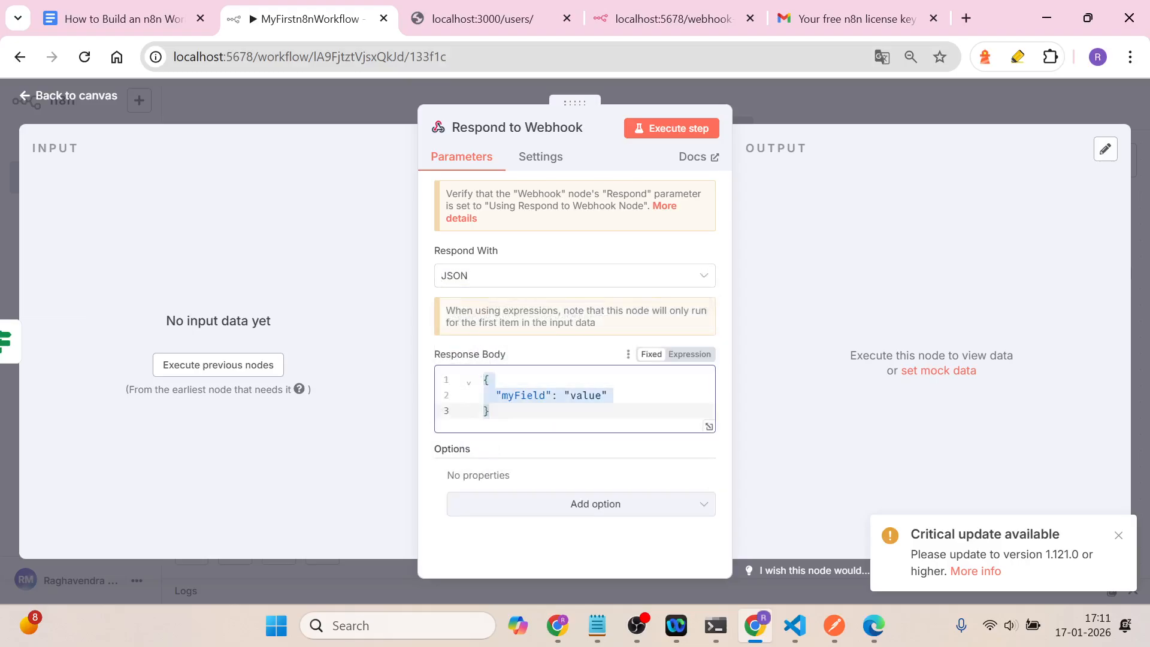
key(ctrl+v)
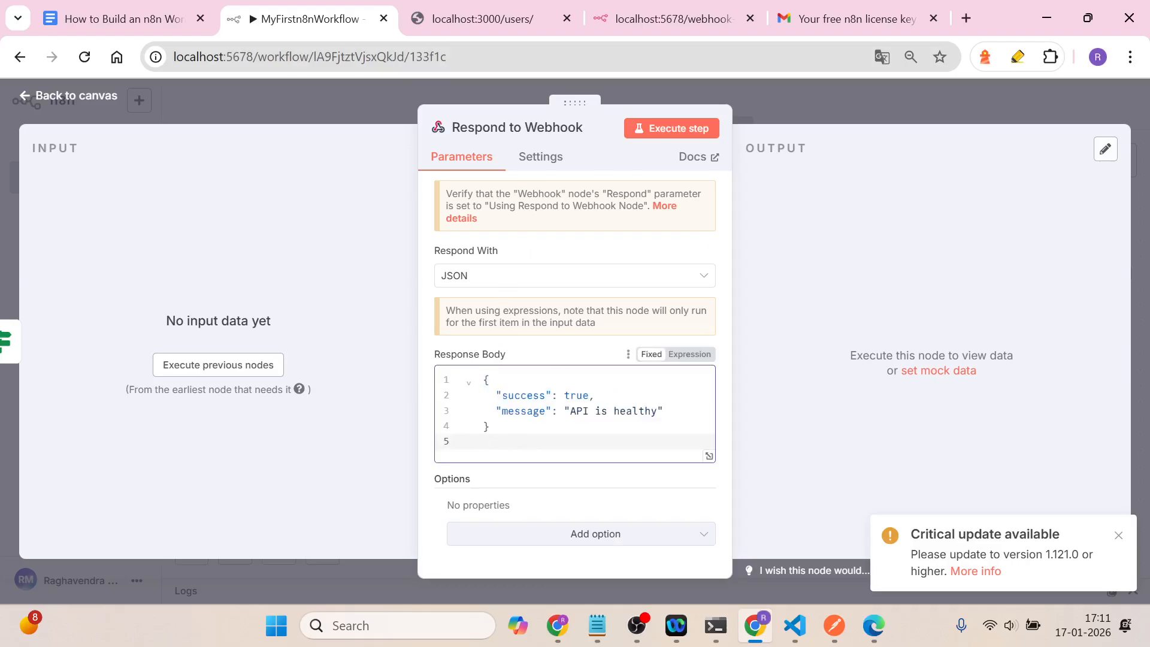
key(BackSpace)
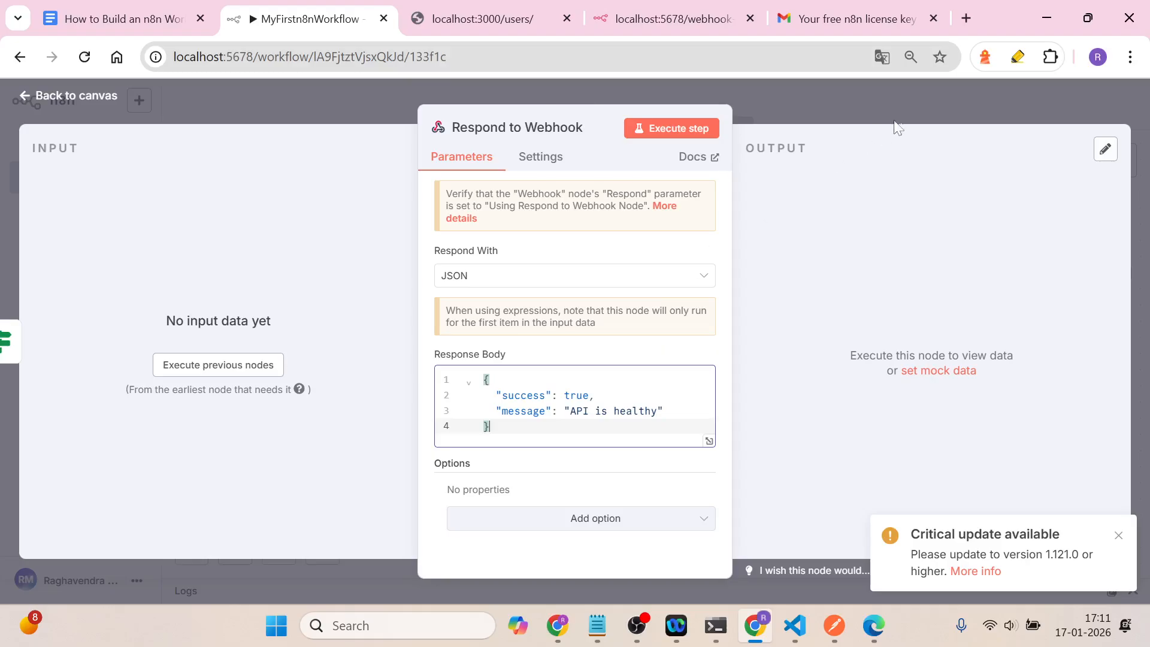
click(910, 107)
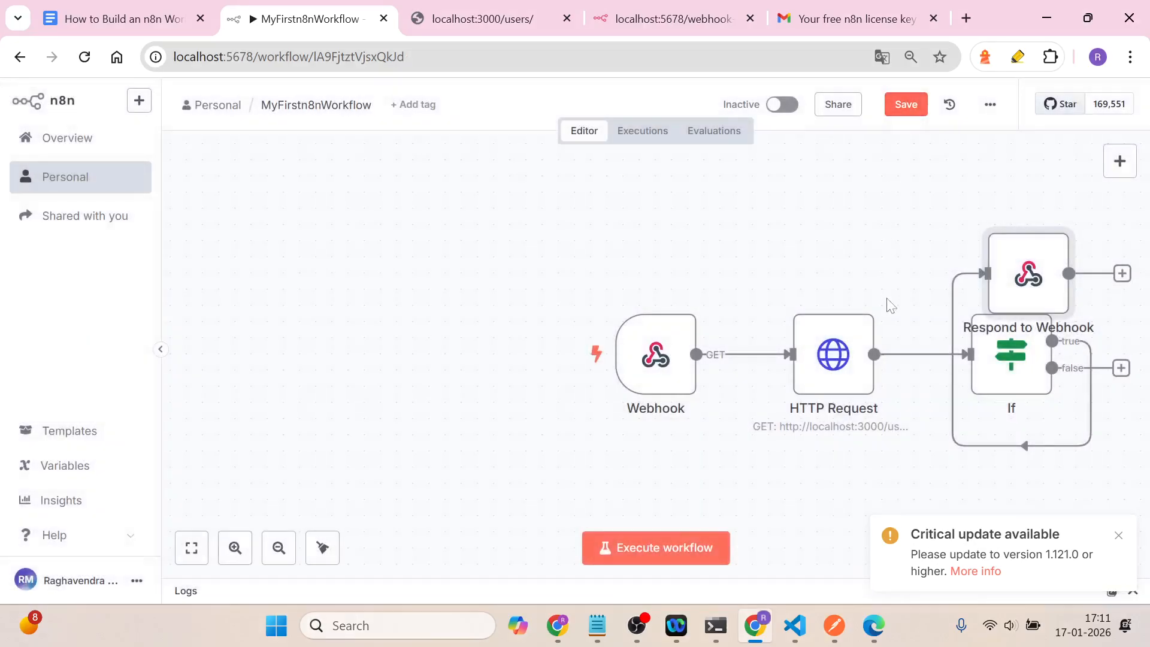
Step: Reopen the If node to check its two conditions and return to the canvas
click(1011, 393)
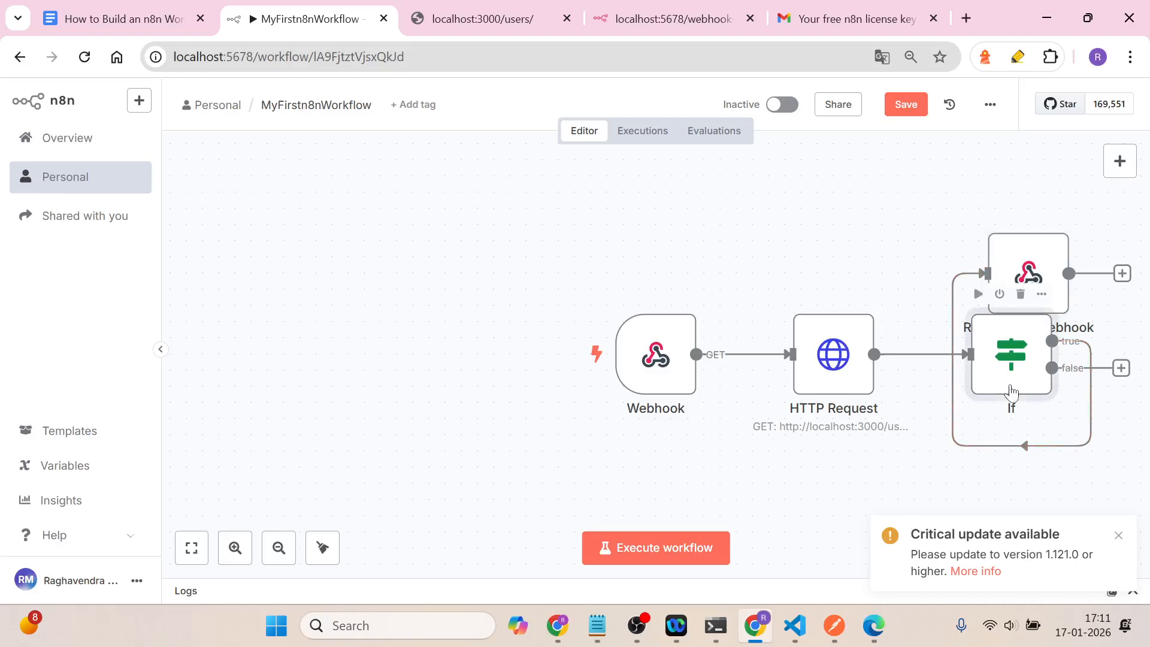
double_click(1011, 392)
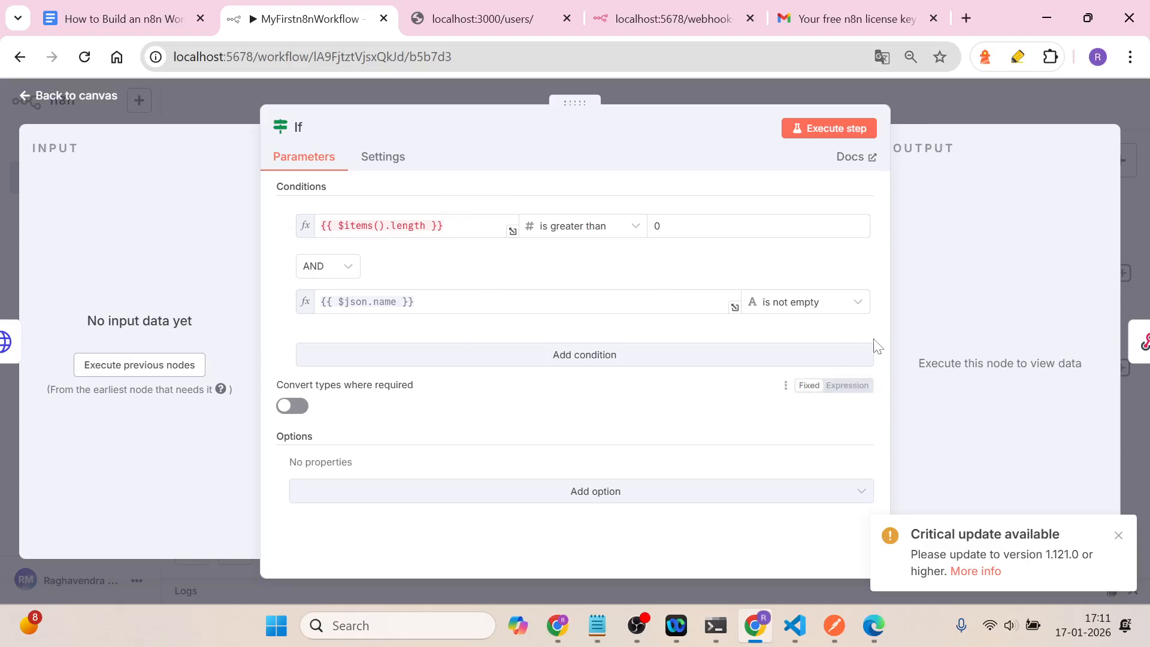
click(991, 109)
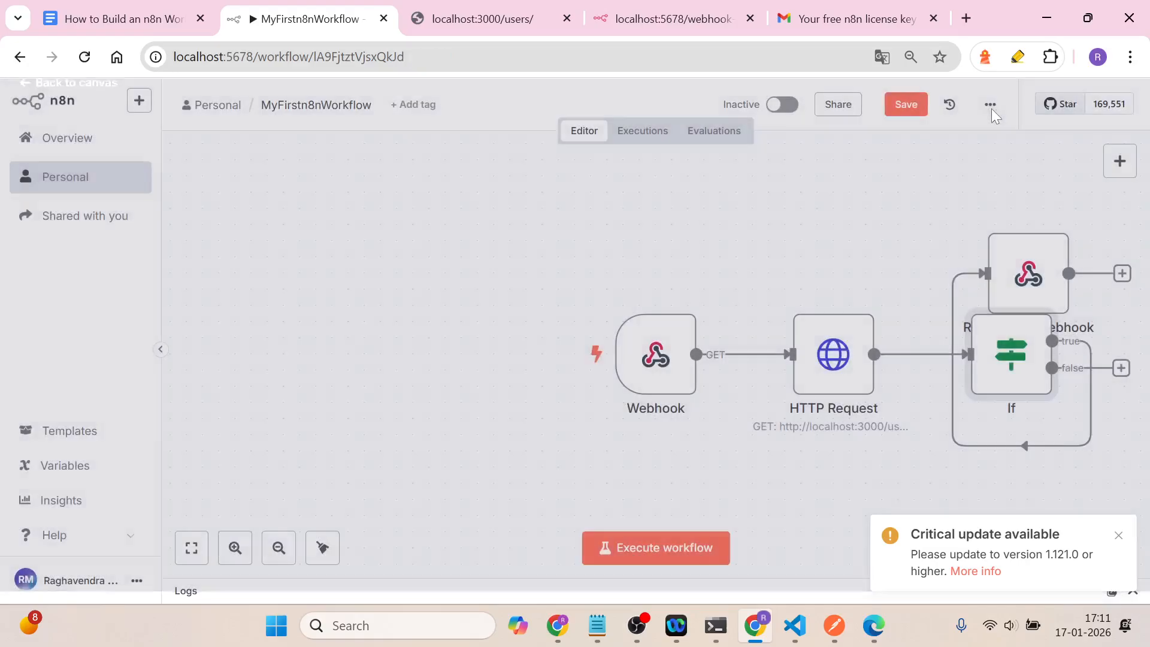
Step: Dismiss the update notice, fit the workflow in view, and move the overlapping If and Respond to Webhook nodes apart
click(1119, 535)
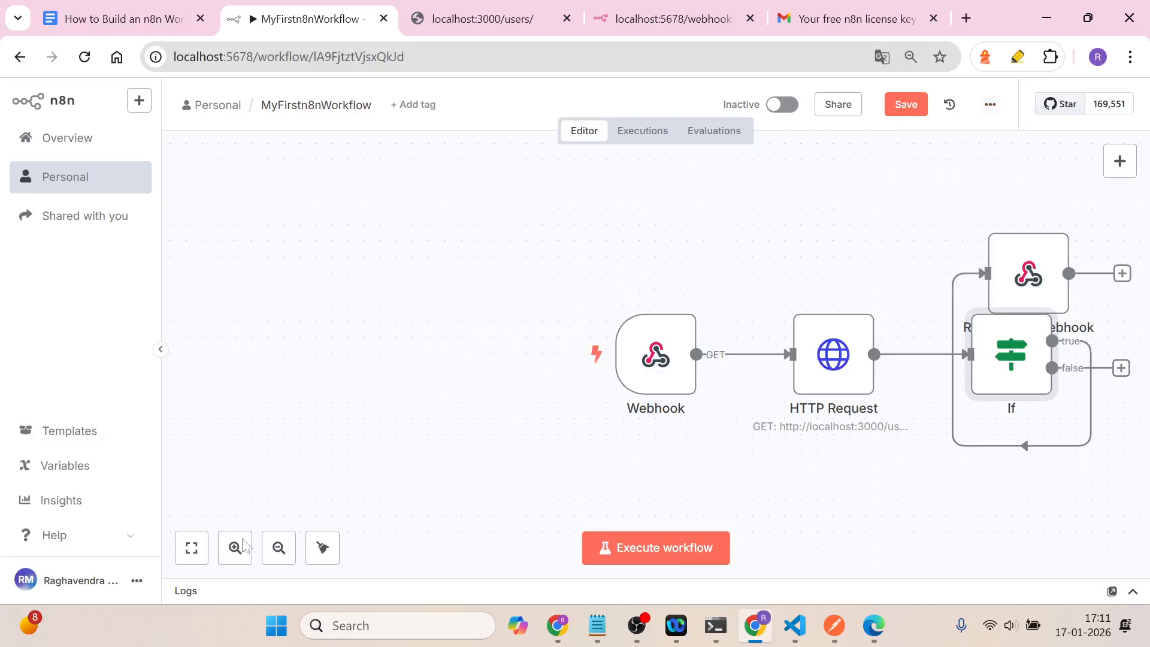
click(192, 557)
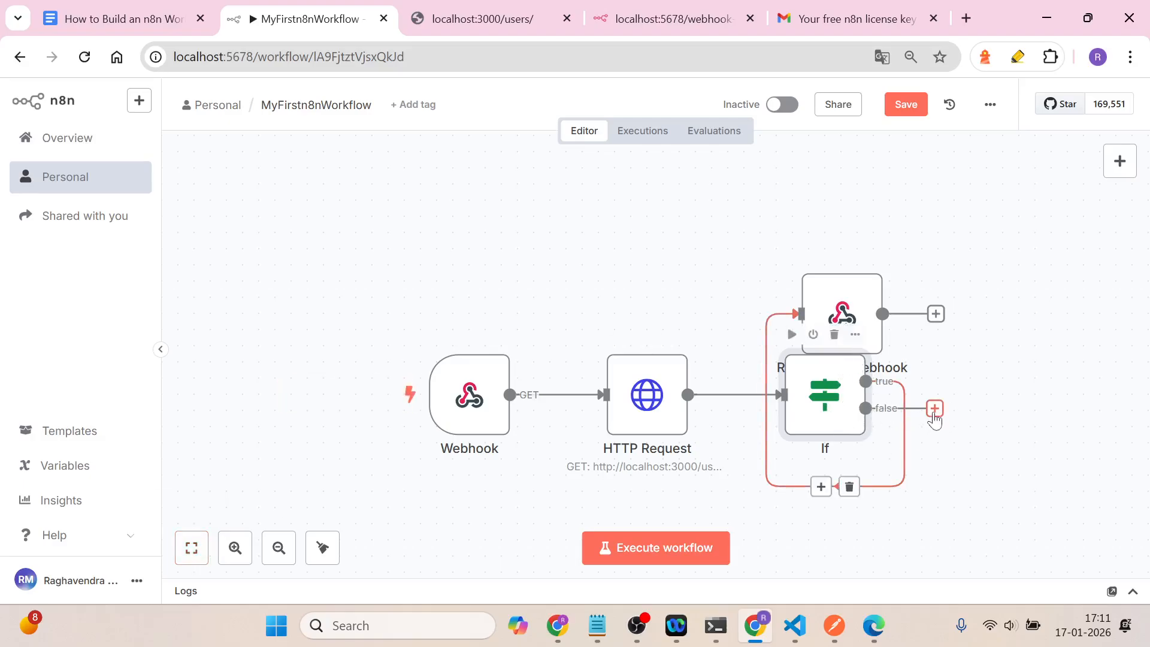
drag(822, 392, 712, 209)
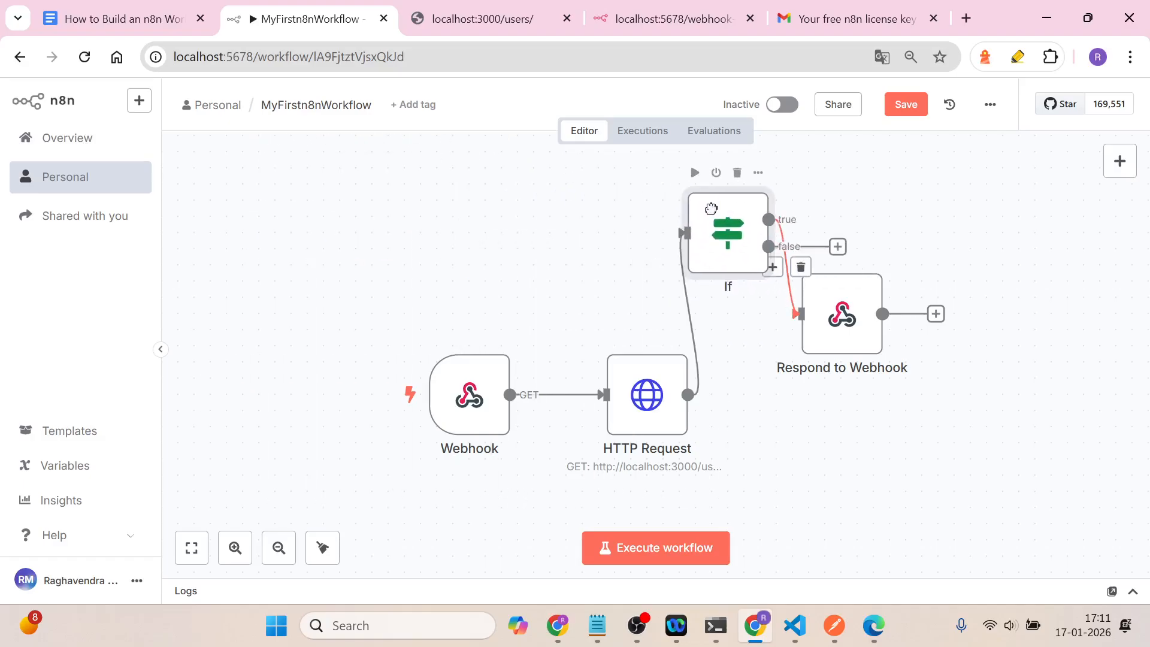
drag(856, 296, 1014, 216)
drag(742, 266, 822, 380)
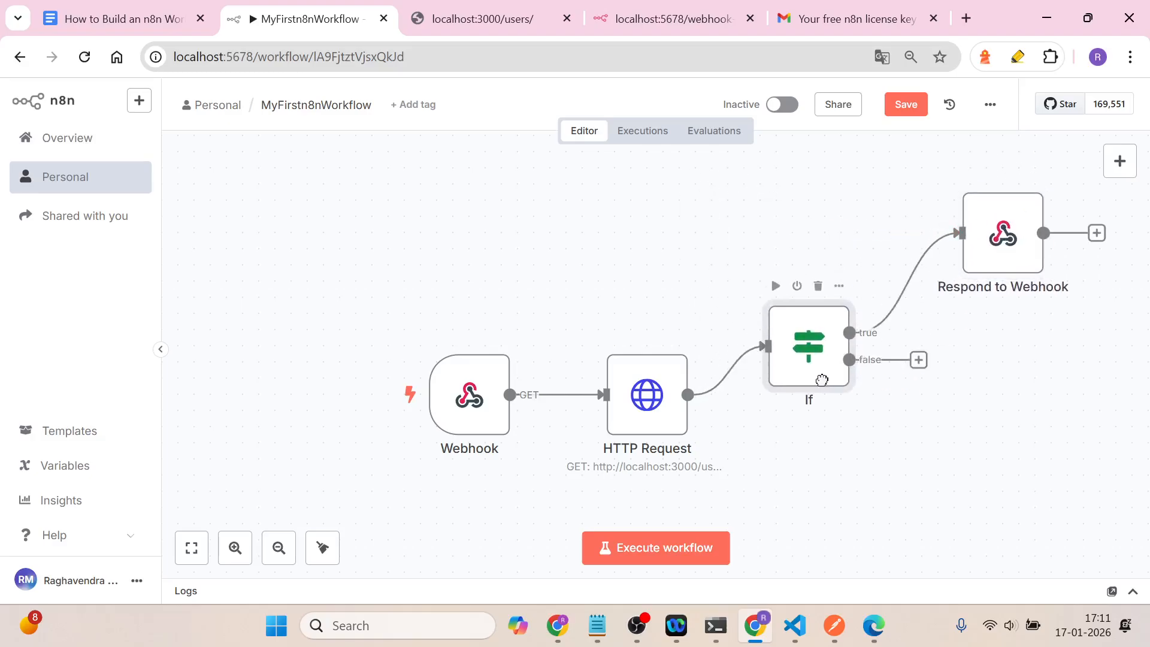
Step: Search the nodes for webh, add a Respond to Webhook node on the If node's false branch, and set it to respond with JSON
click(918, 361)
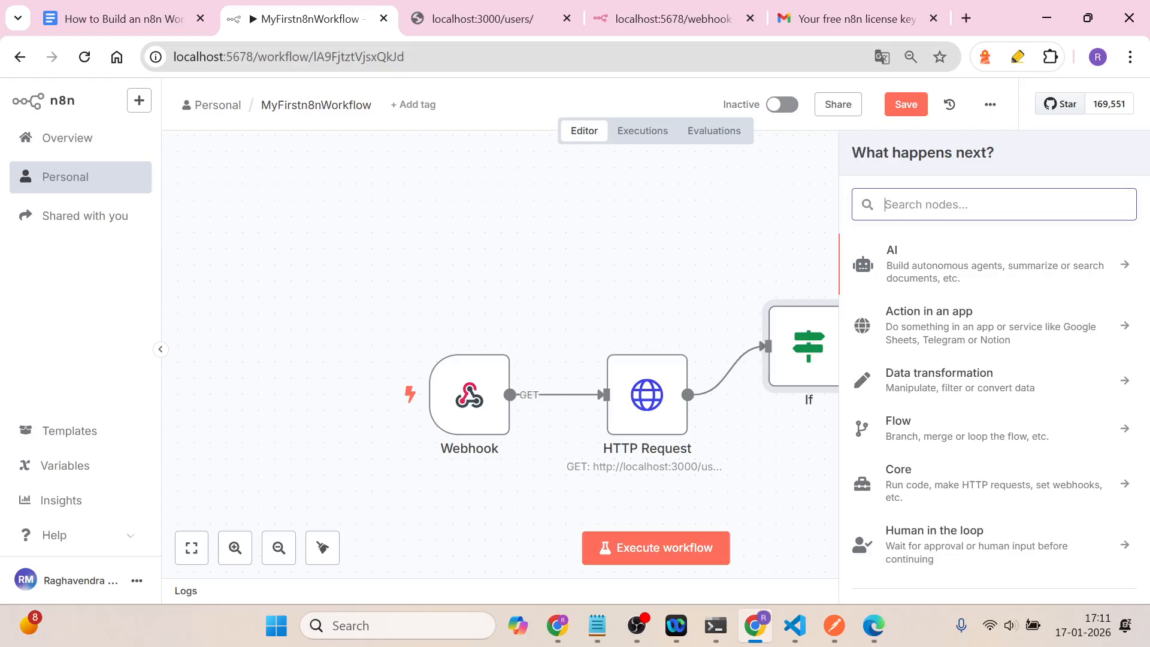
text(web)
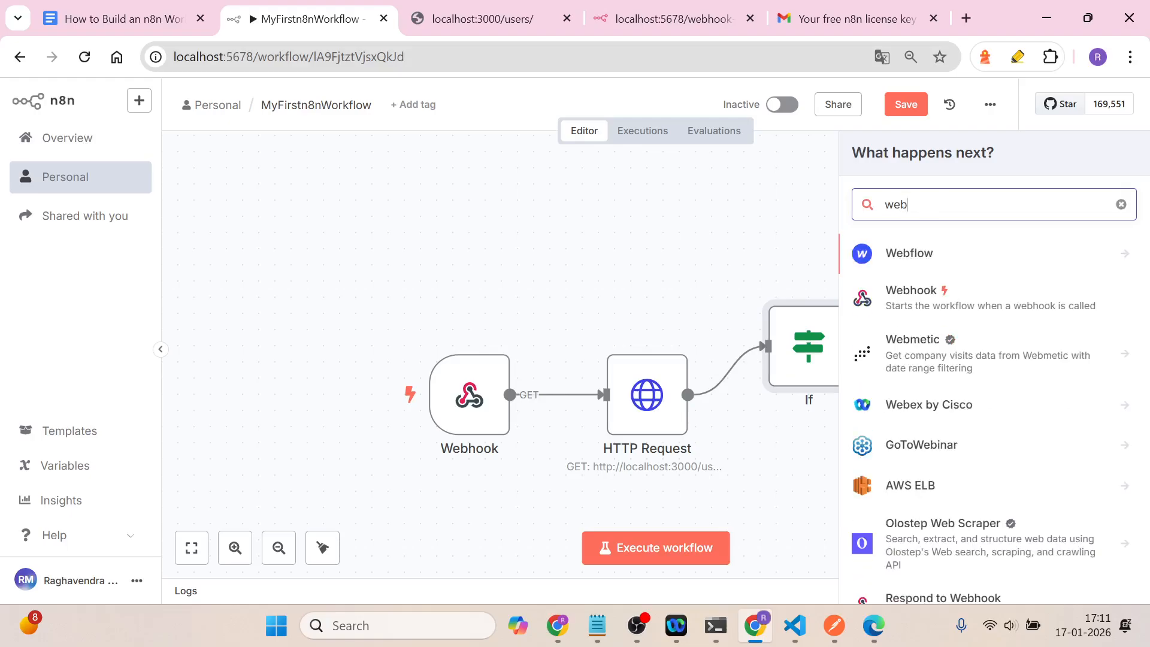
text(h)
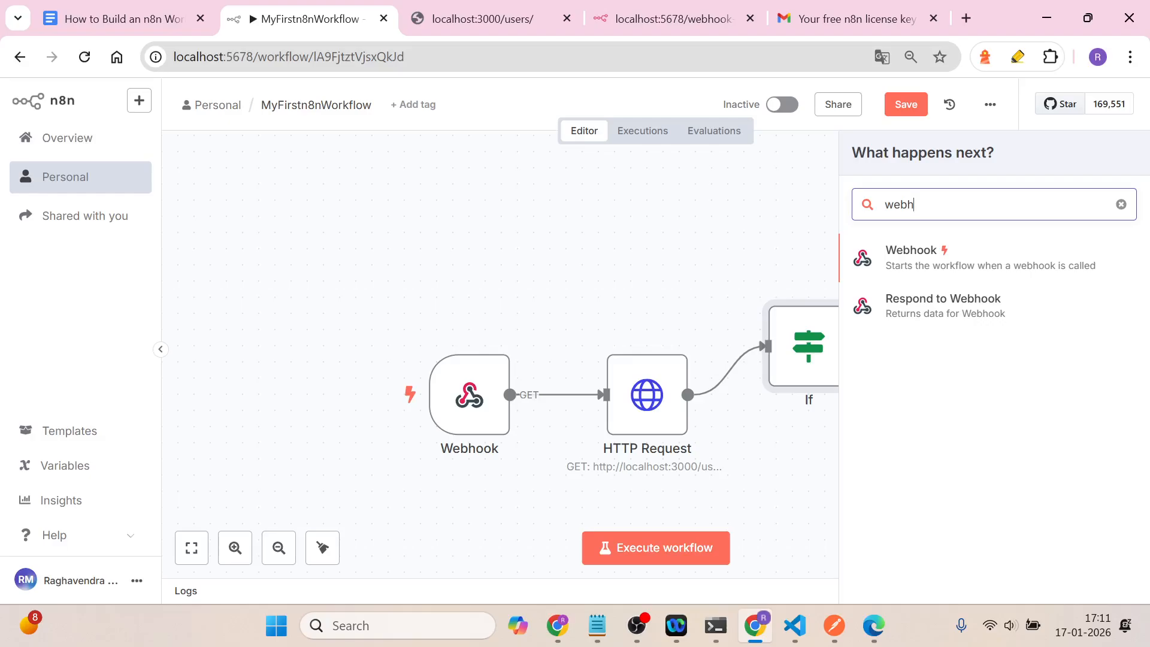
click(922, 302)
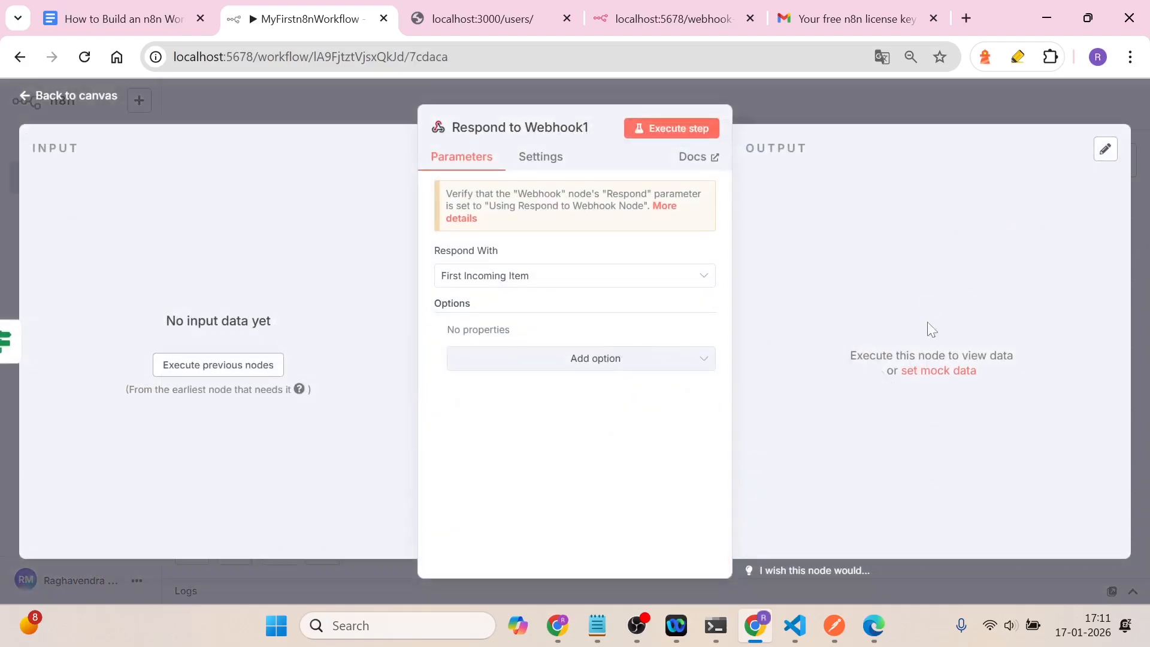
click(496, 275)
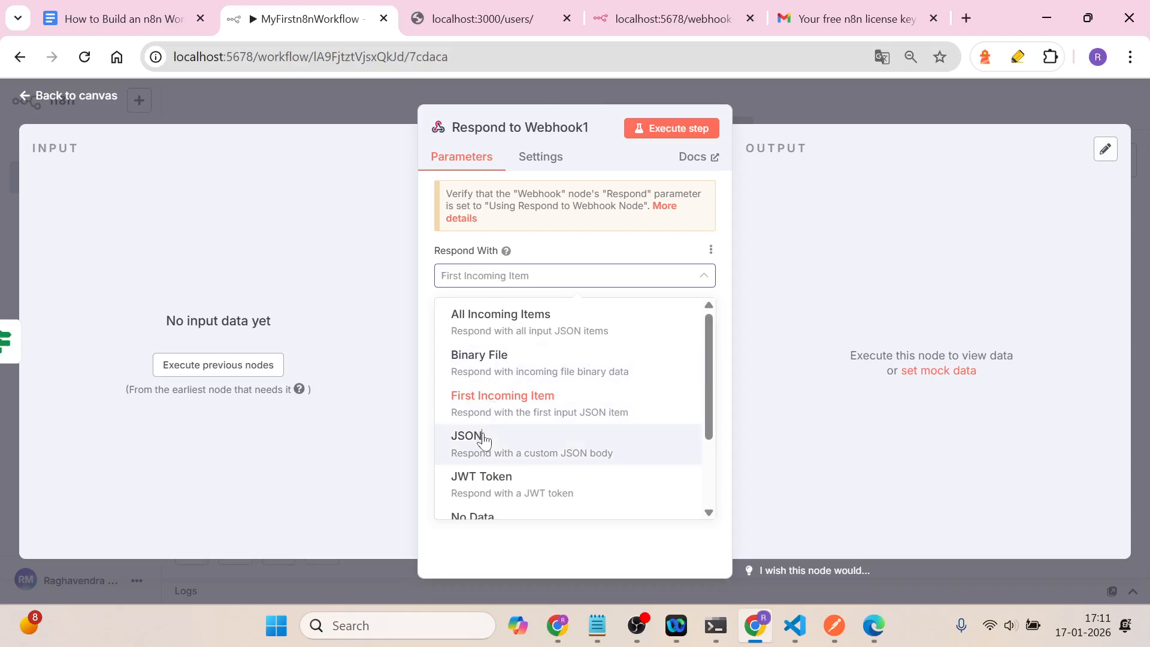
click(485, 440)
Step: Replace the response body with the guide's JSON containing "success": false and "message": "API health check failed", and return to the canvas
click(508, 416)
key(ctrl+a)
key(BackSpace)
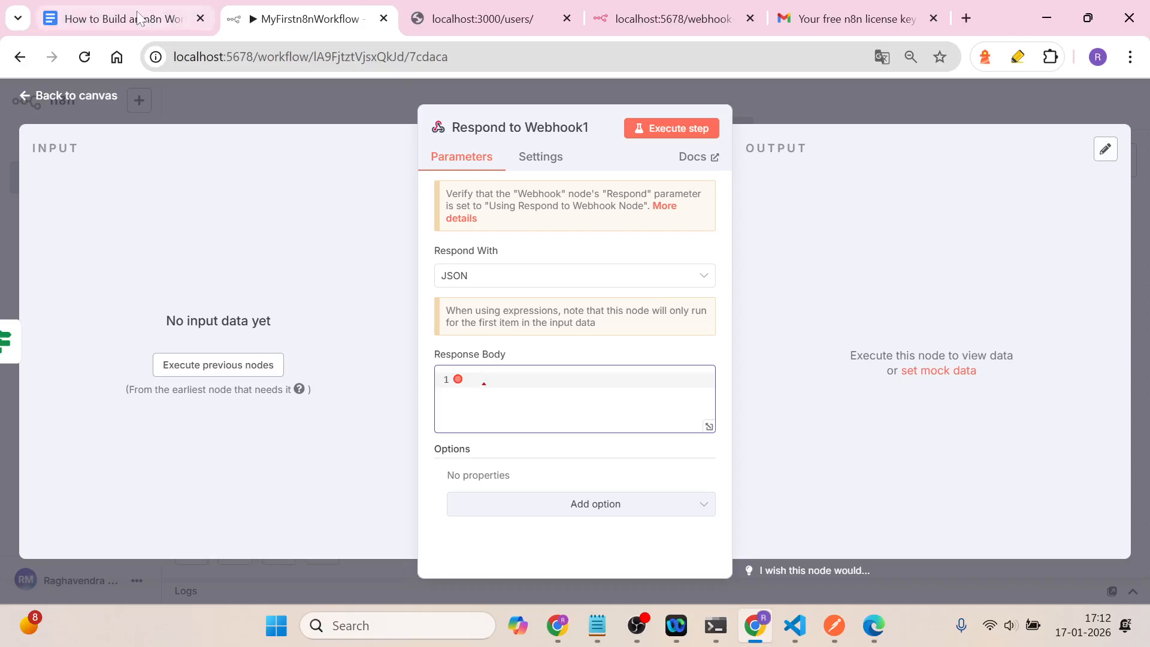
click(137, 18)
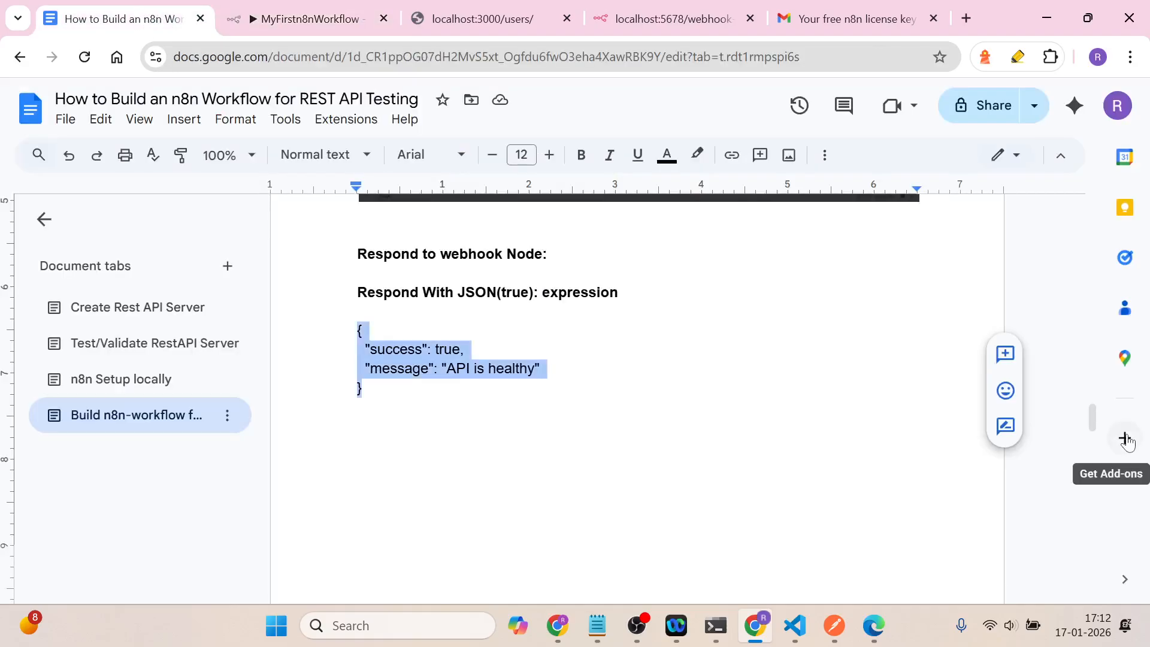
drag(1092, 422, 1093, 477)
drag(358, 352, 363, 432)
key(ctrl+c)
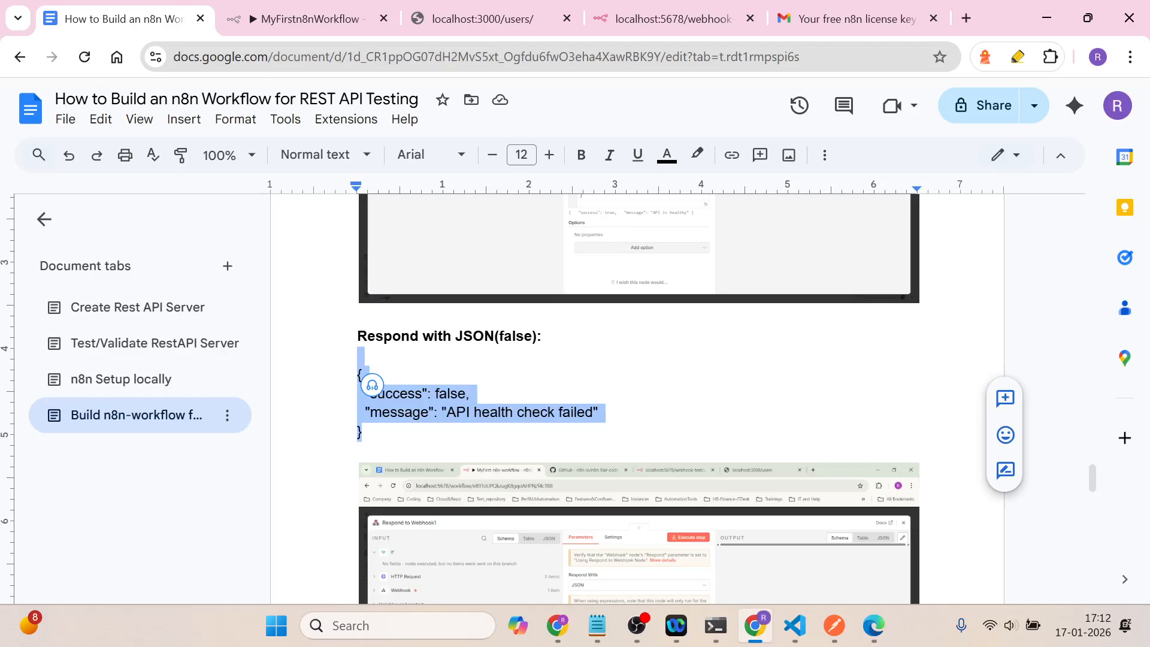
click(310, 19)
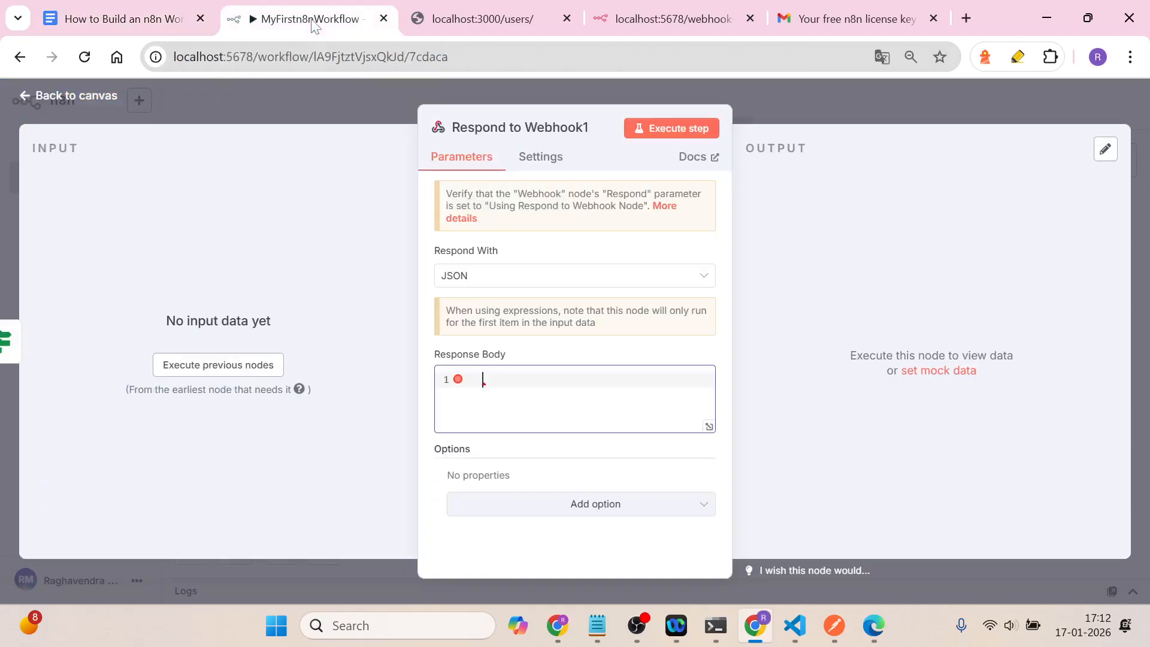
key(ctrl+v)
click(483, 396)
key(BackSpace)
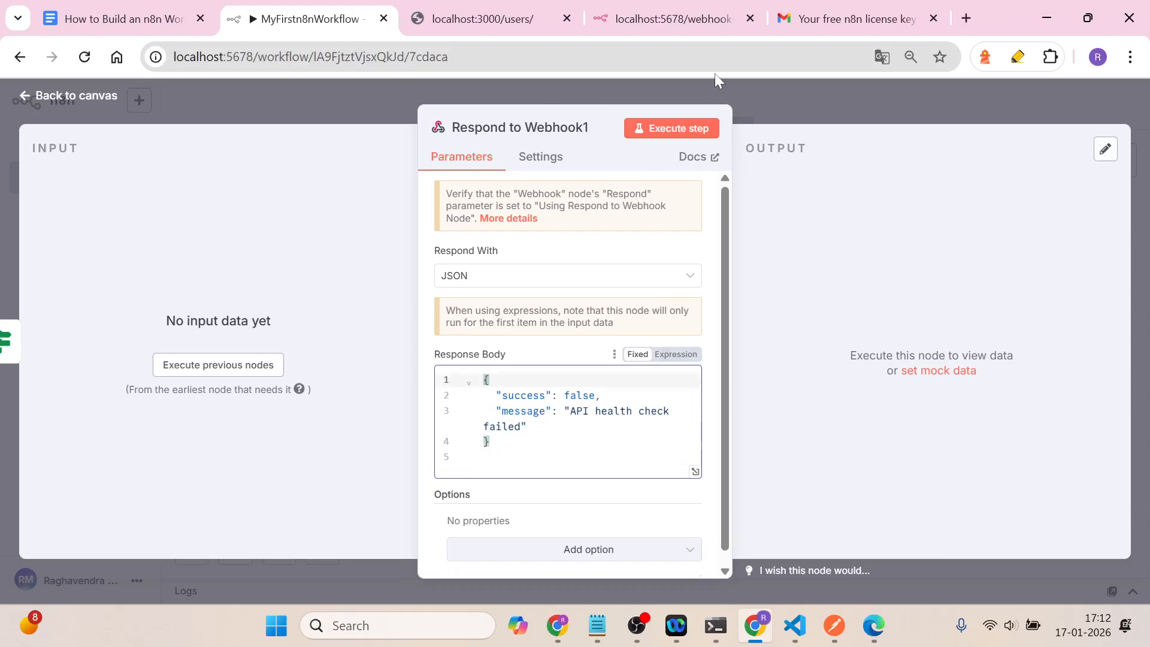
click(768, 107)
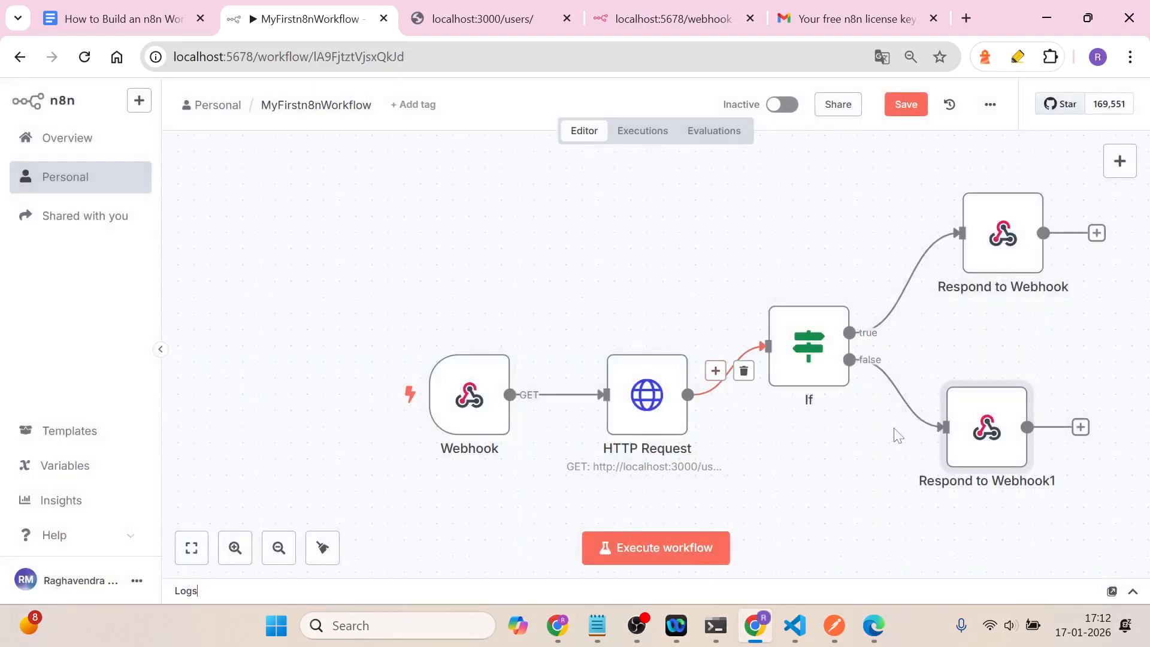
Step: Align the If node with the HTTP Request node, space the two respond nodes above and below it, and save the workflow
drag(805, 375, 804, 423)
drag(976, 410, 1007, 459)
drag(983, 276, 983, 298)
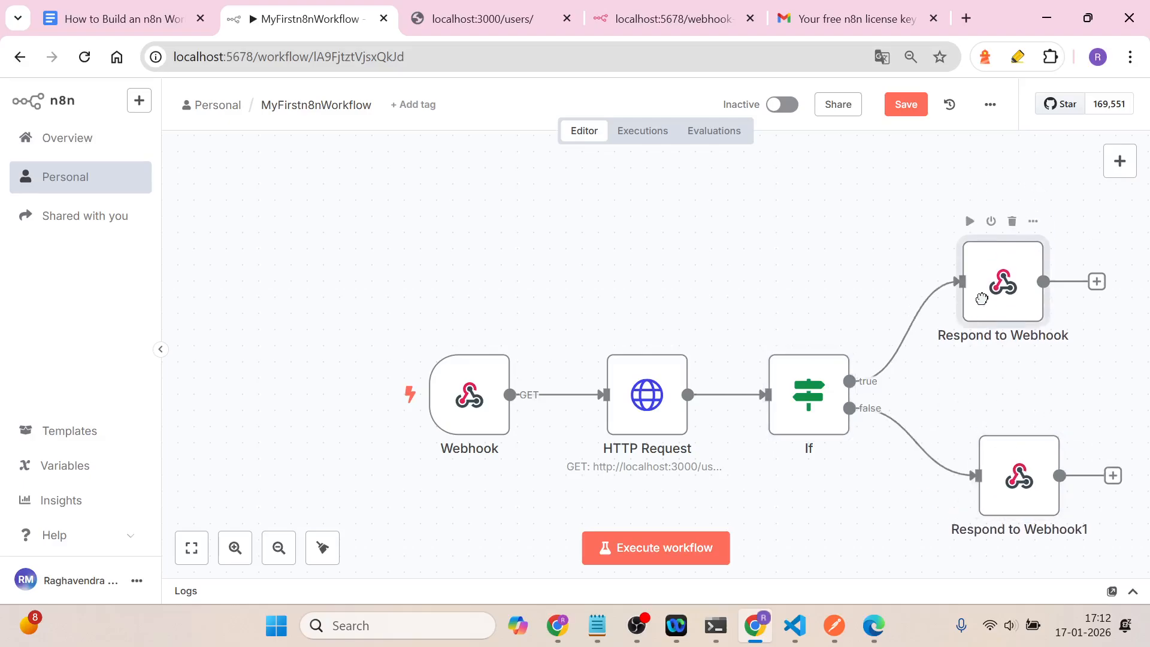
click(191, 548)
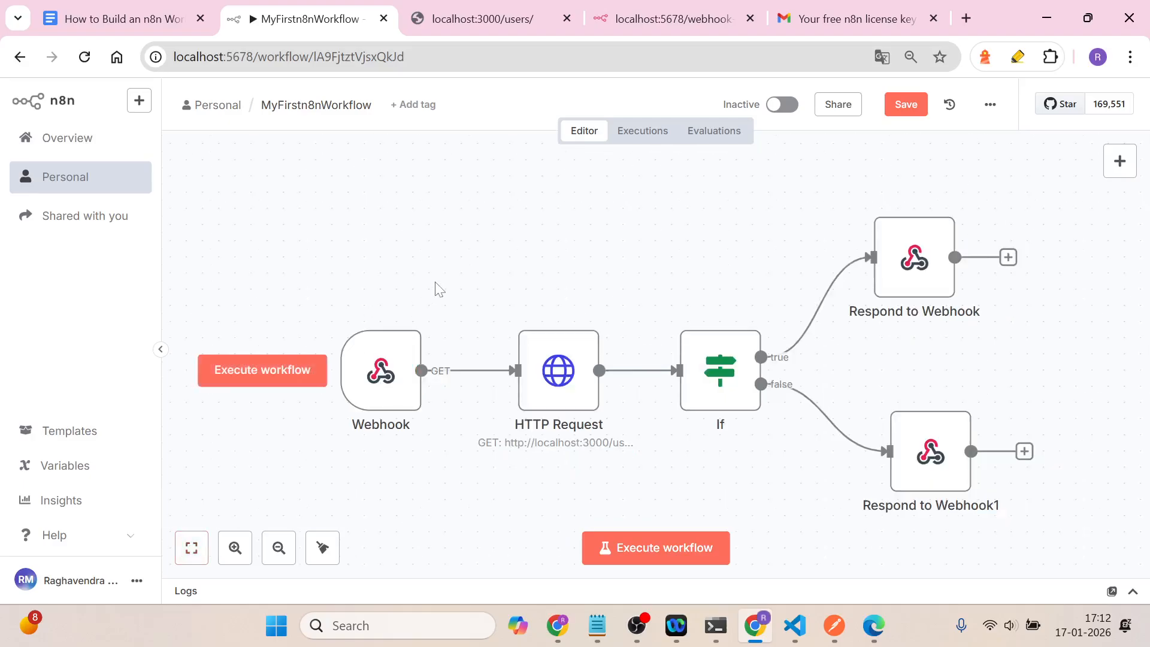
click(906, 105)
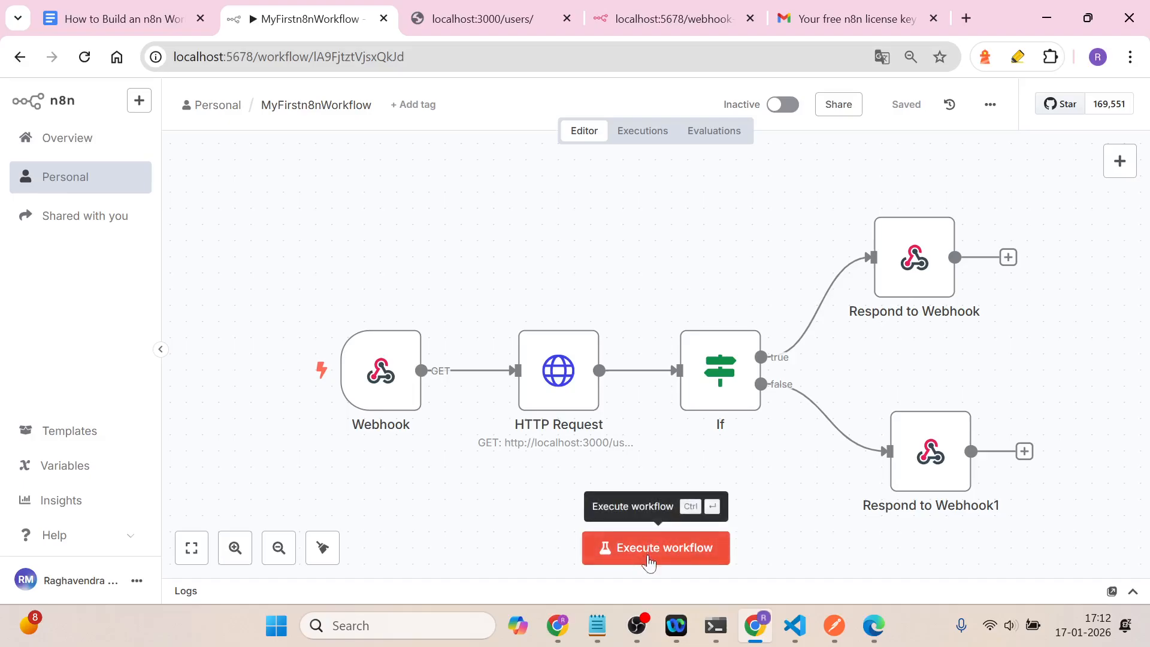
Step: Open the Webhook node to check its path, copy its test URL, and return to the canvas
mouse_move(377, 396)
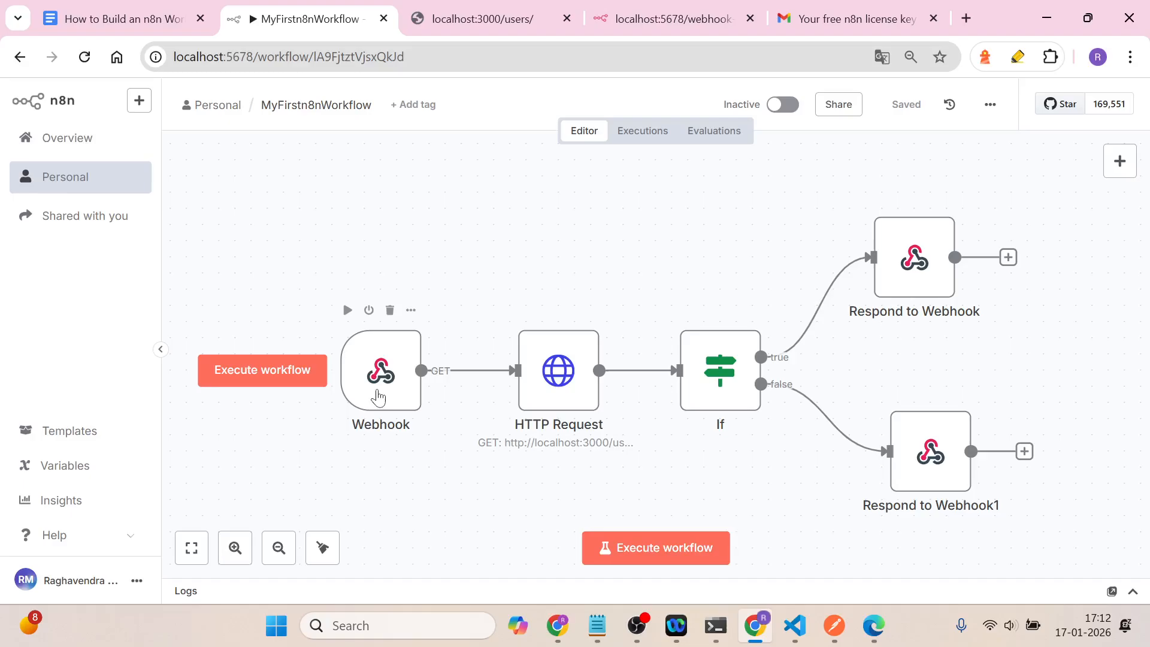
double_click(378, 396)
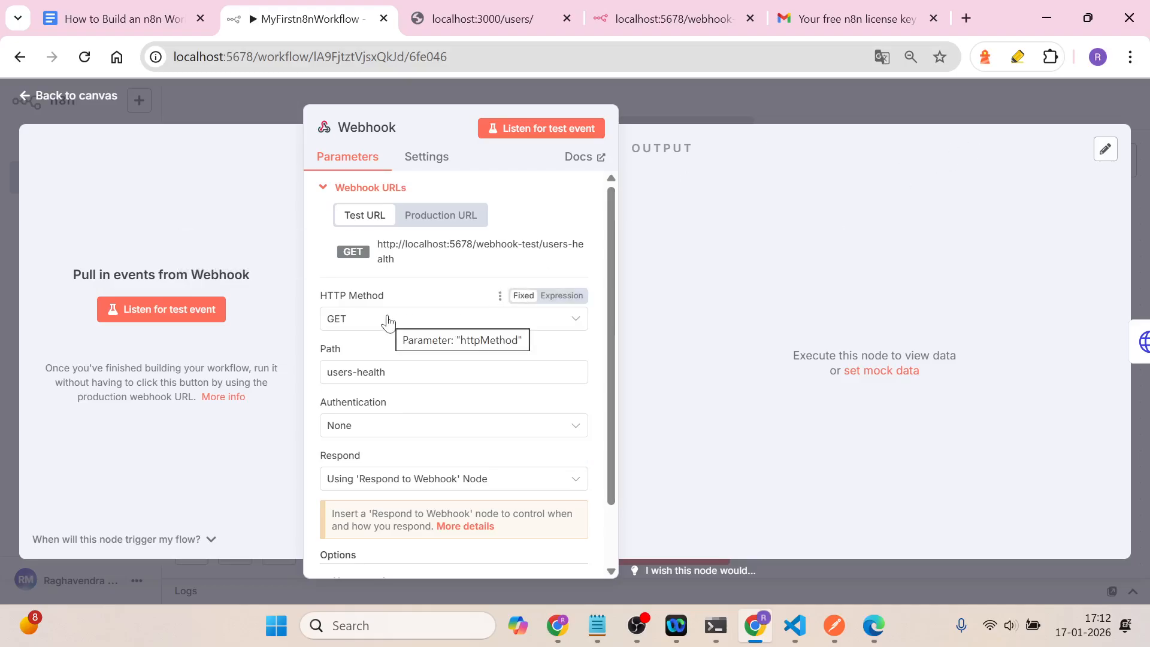
click(385, 372)
drag(385, 372, 297, 384)
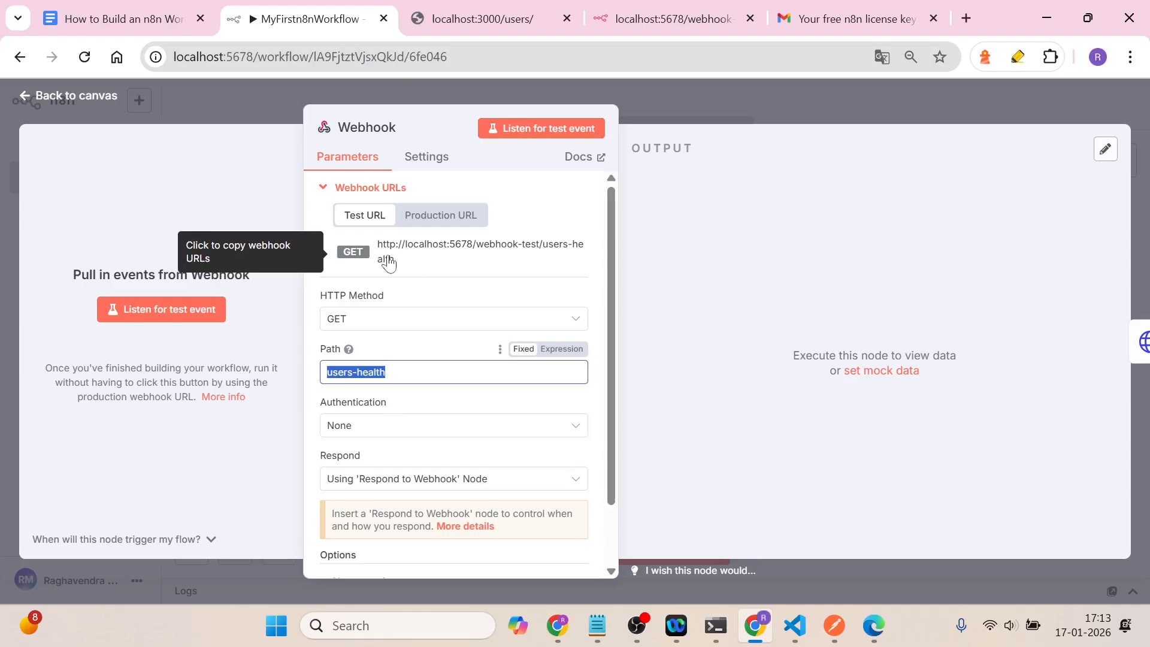
click(353, 251)
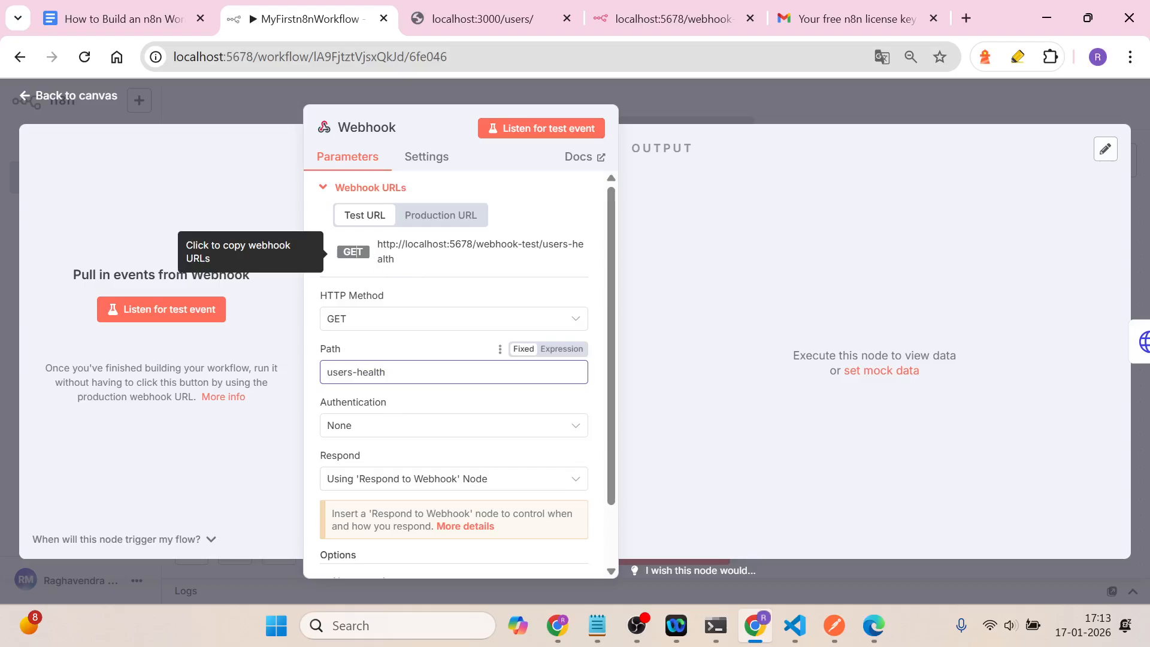
click(419, 263)
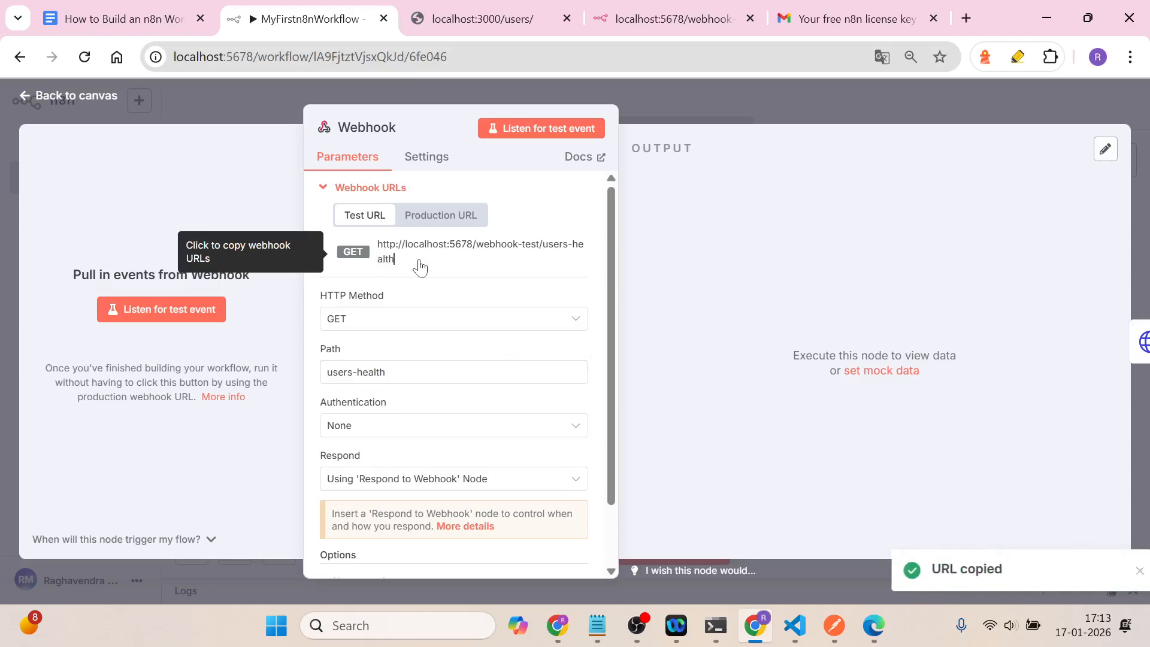
click(798, 108)
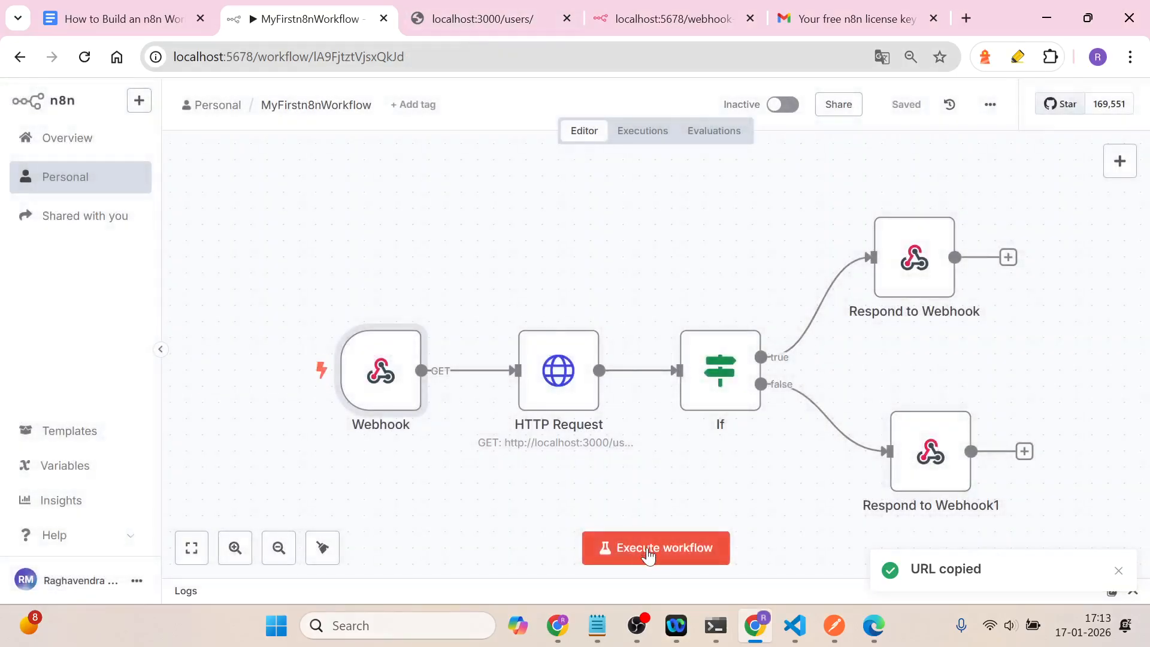
Step: Request localhost:5678/webhook-test/users-health in its browser tab without executing the workflow and examine the response code
click(662, 18)
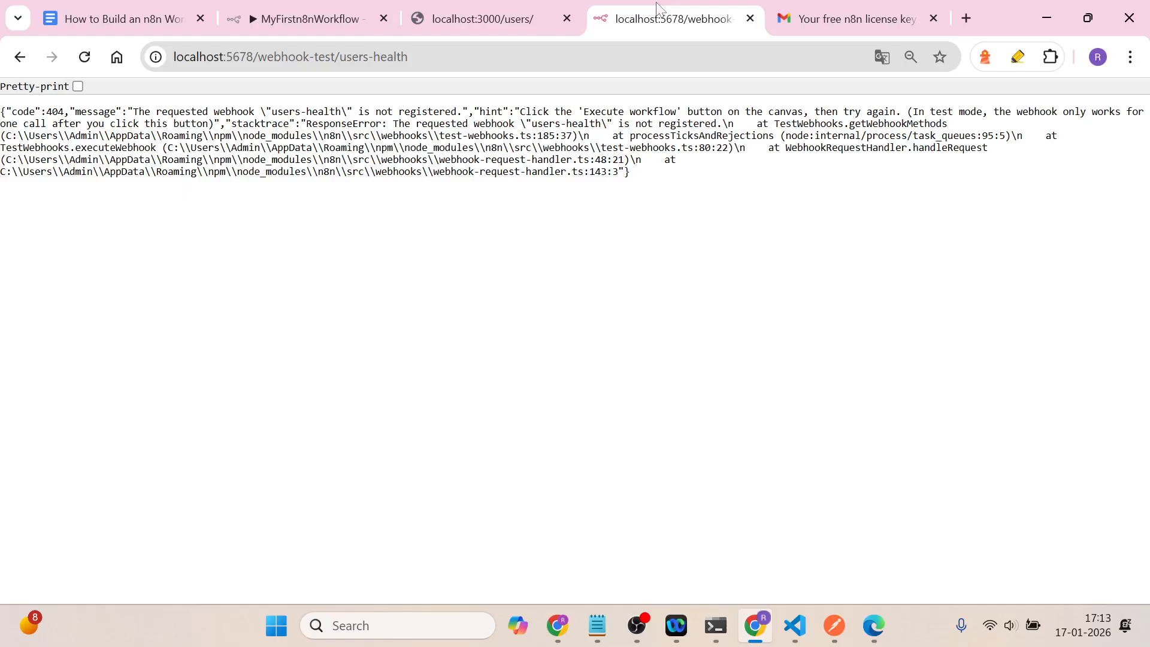
click(512, 55)
key(Return)
double_click(54, 112)
Step: Execute the workflow so it listens for a trigger, and call localhost:5678/webhook-test/users-health in its browser tab
click(305, 18)
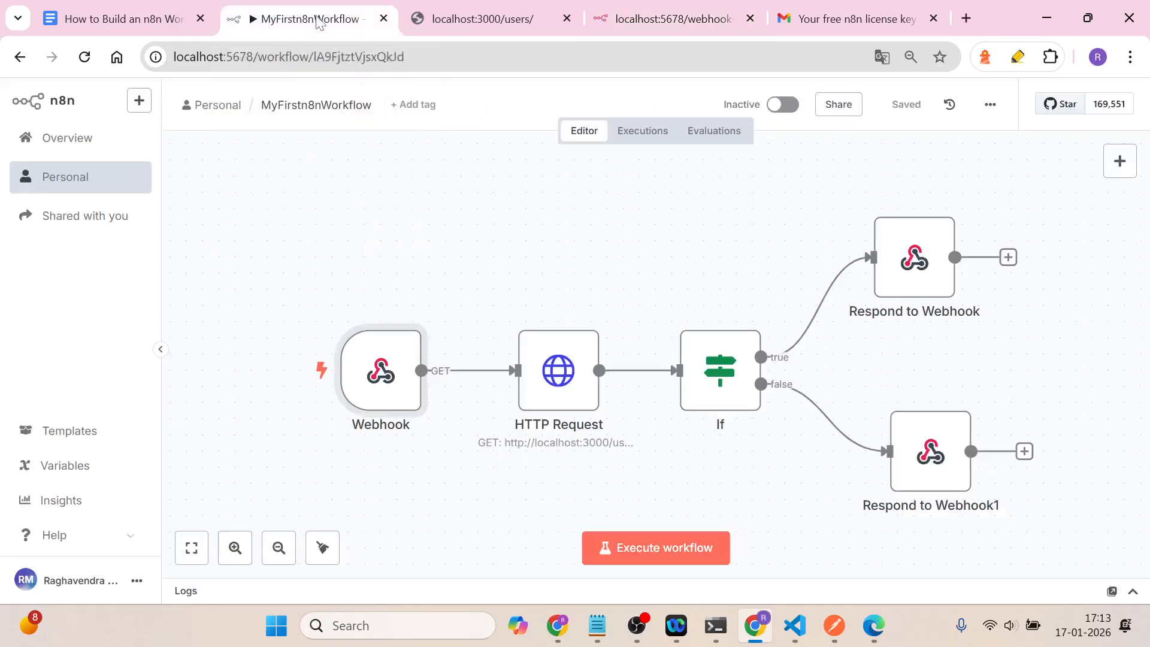
click(638, 553)
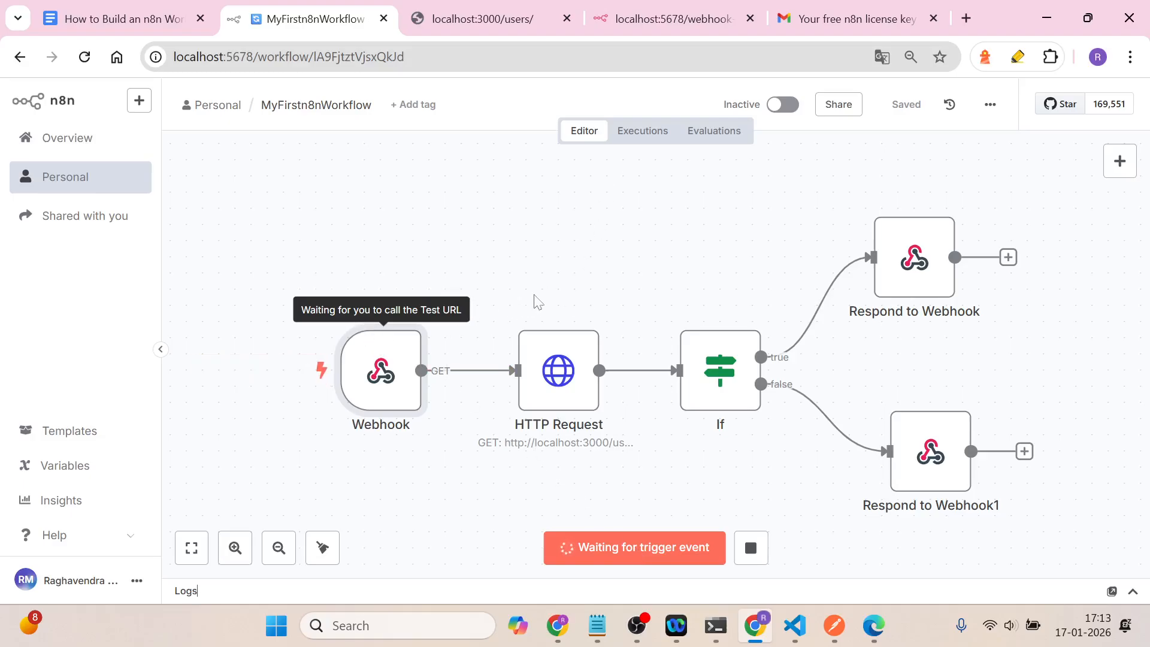
click(676, 8)
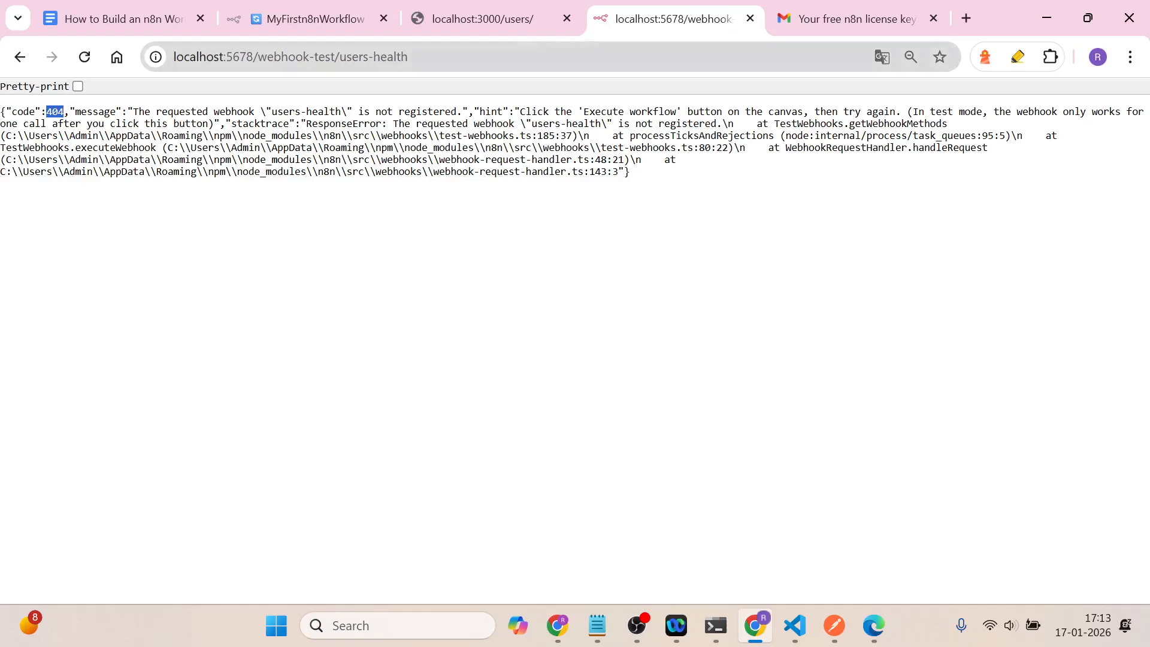
click(440, 69)
key(Return)
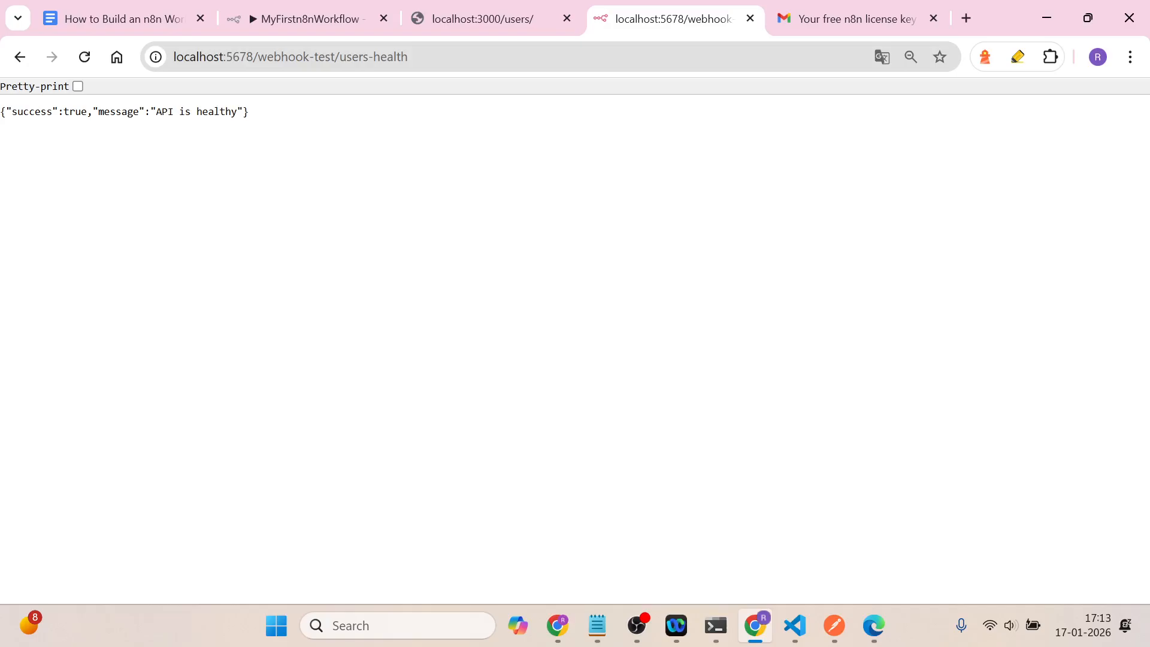
Step: Go back to the workflow, examine the true branch's Respond to Webhook node output, and return to the canvas
click(315, 26)
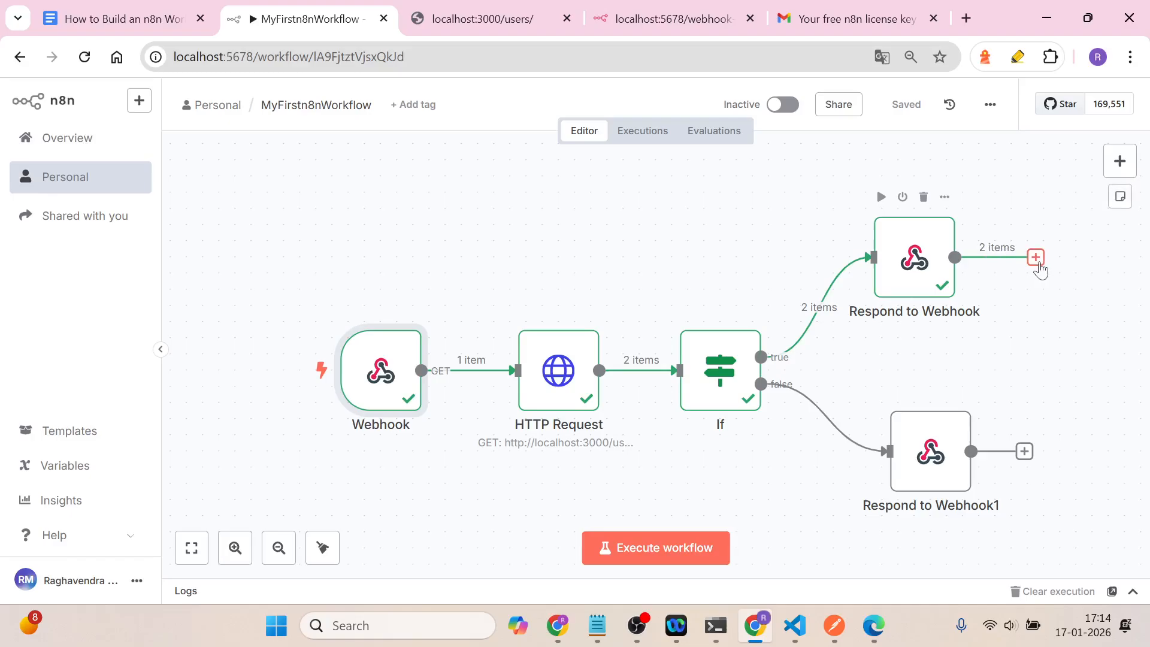
double_click(899, 278)
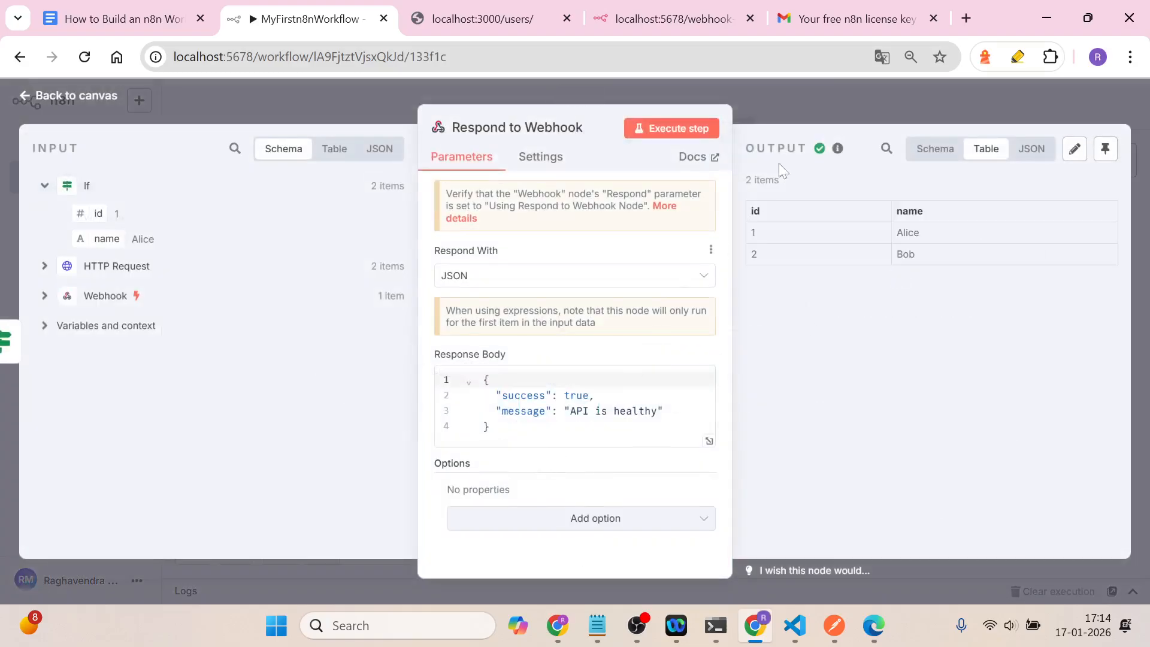
click(825, 103)
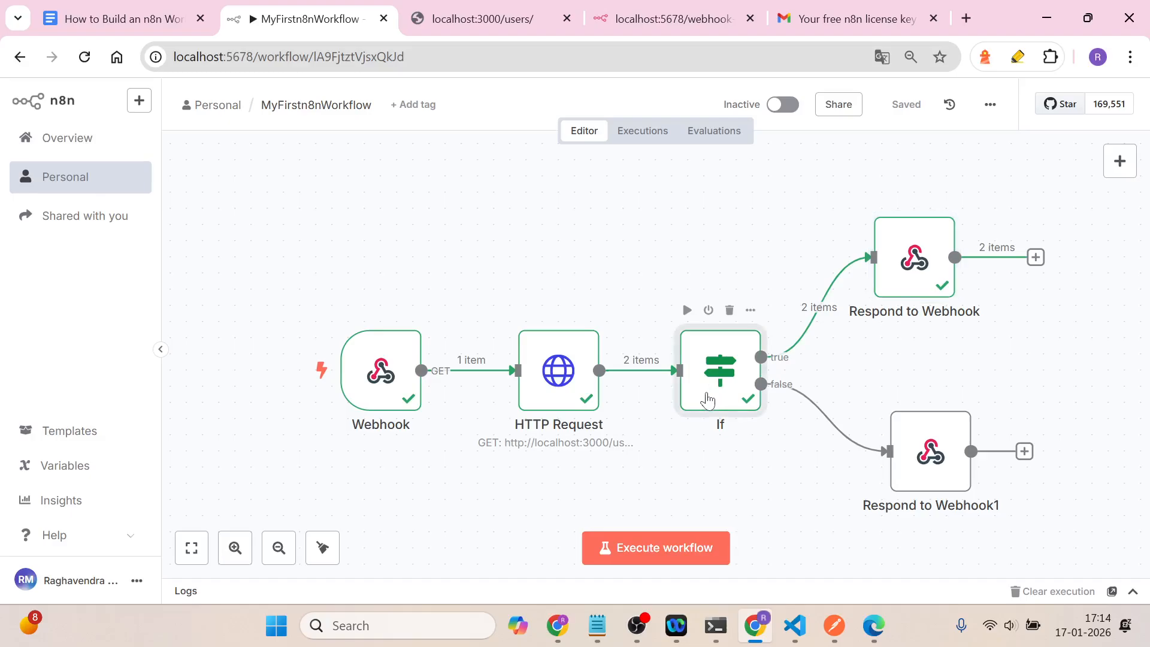
Step: Open the If node and set the first condition's "is greater than" comparison value to 10
double_click(716, 393)
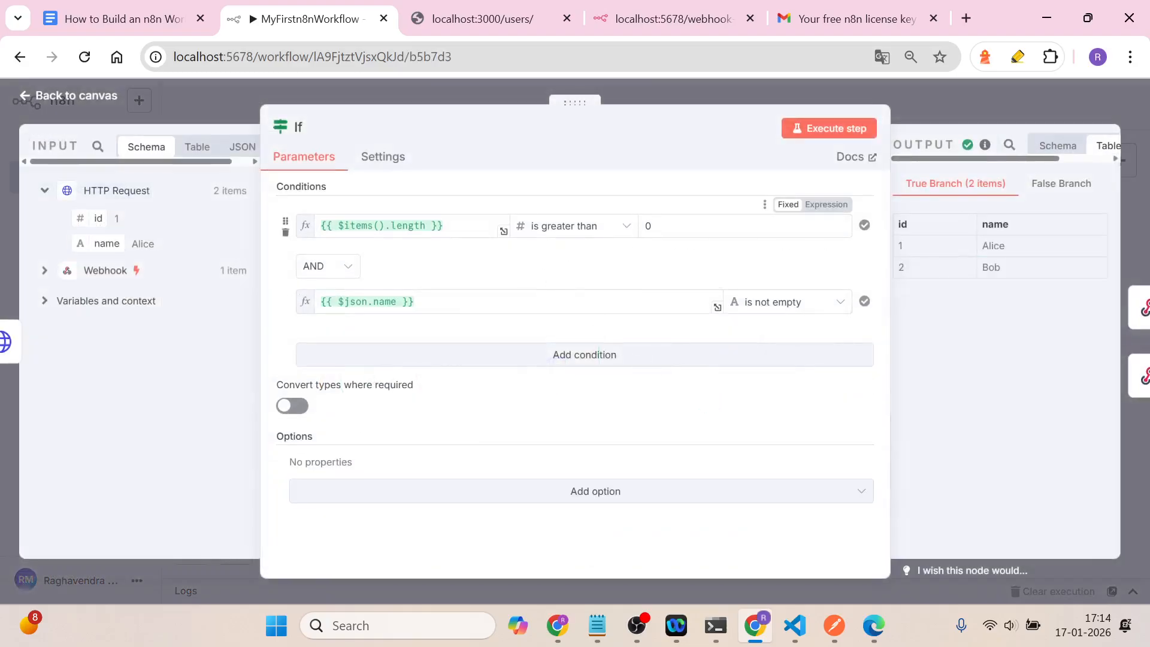
click(689, 226)
key(BackSpace)
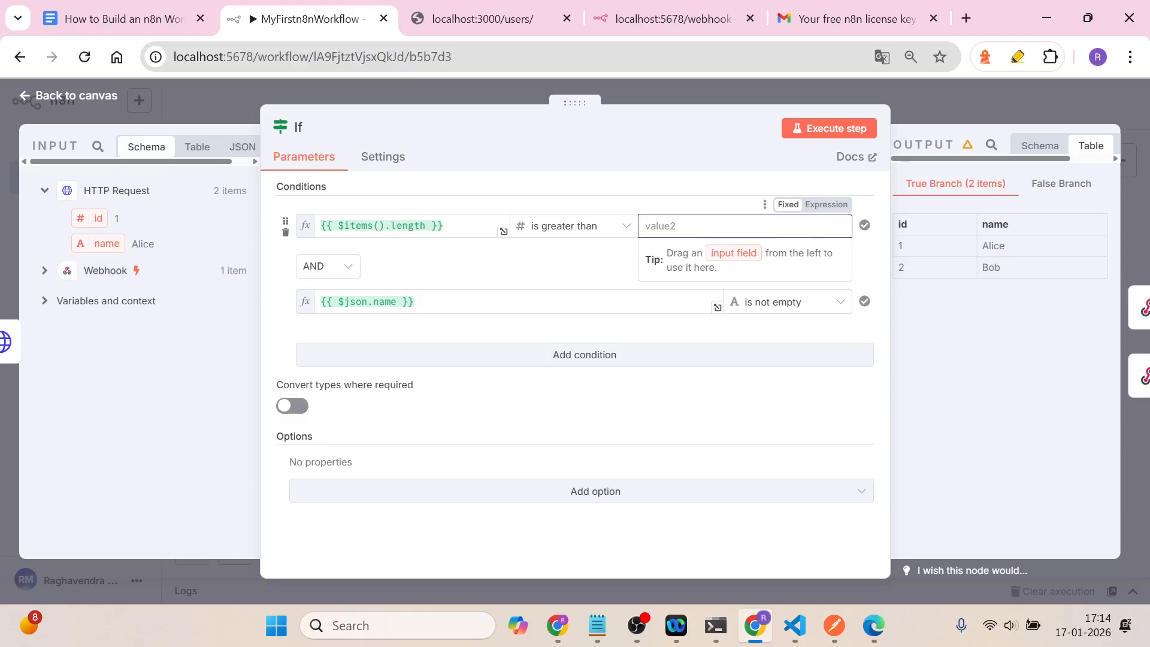
text(10)
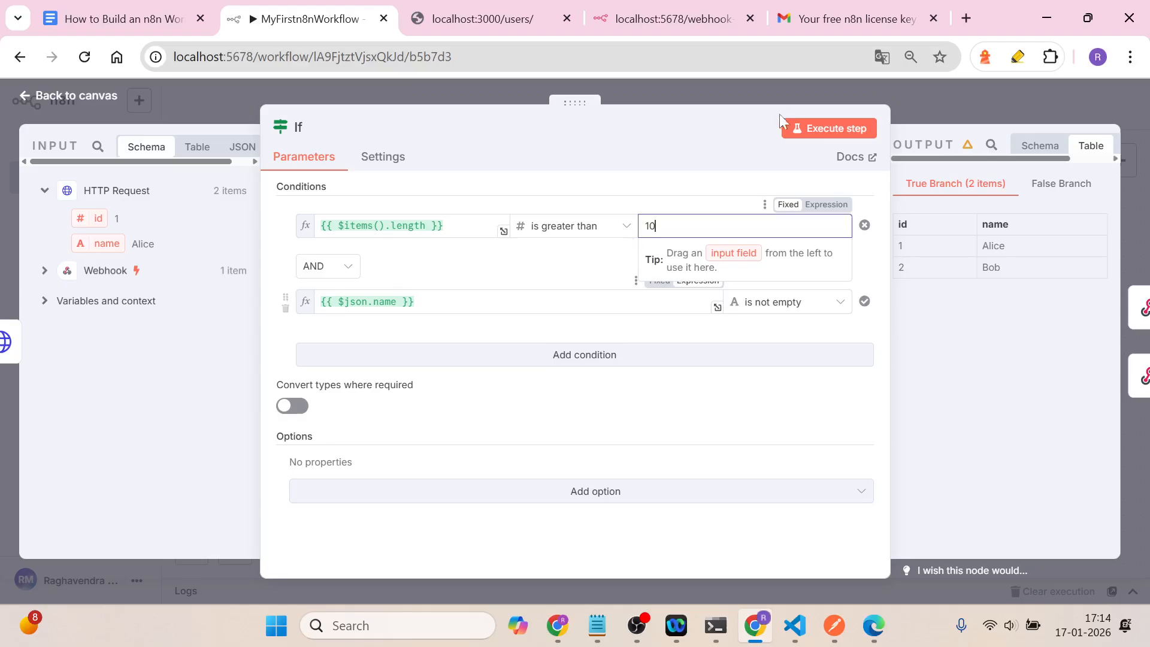
Step: Close the If node, save the workflow, and execute it so it listens for a trigger
click(764, 93)
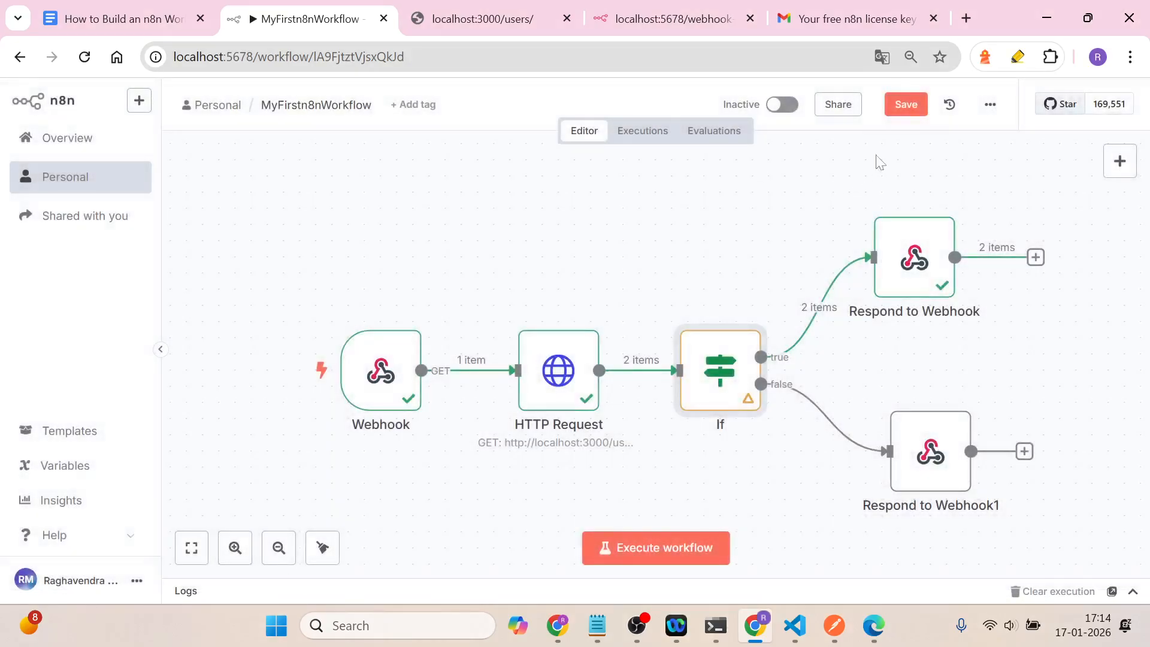
click(905, 105)
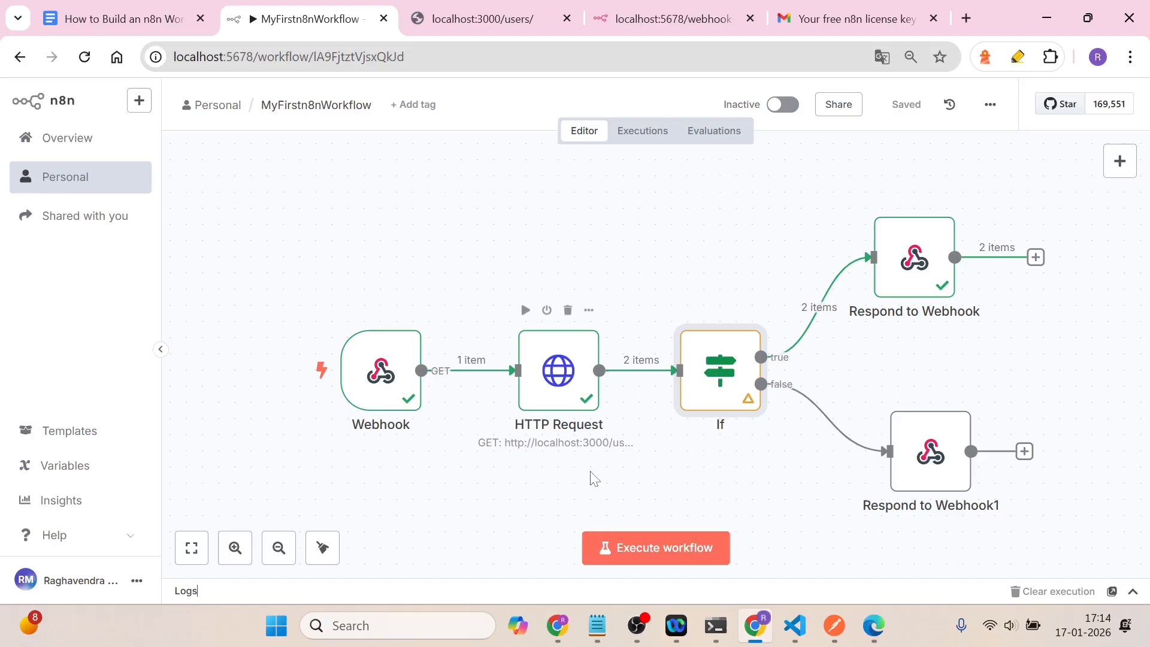
click(627, 559)
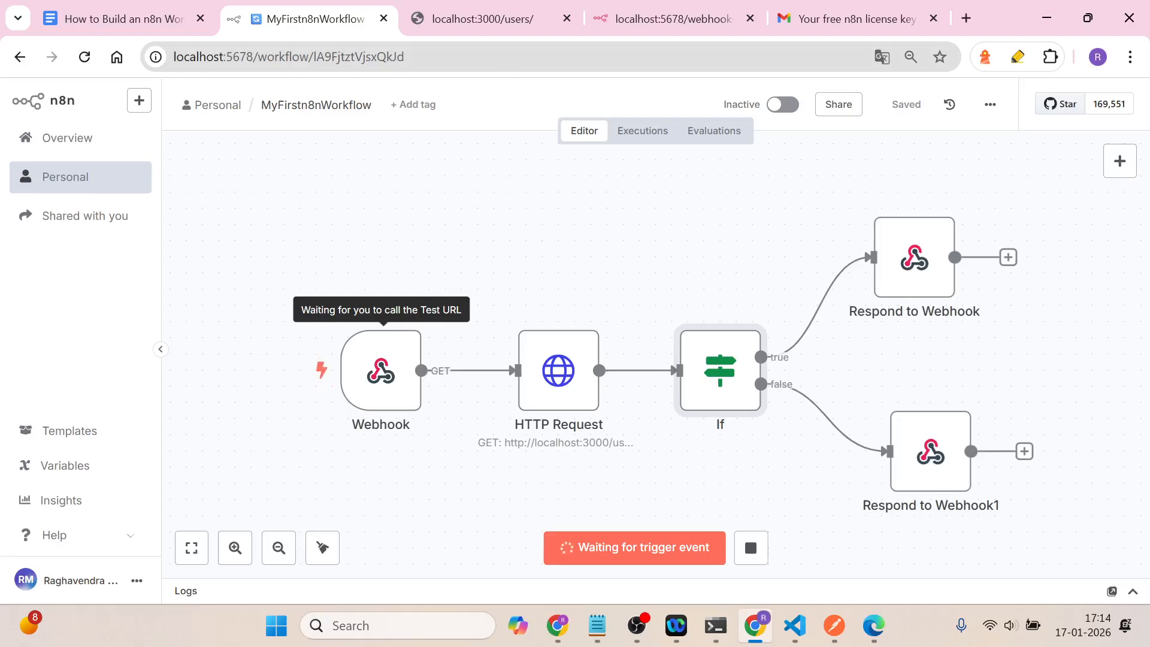
Step: Call localhost:5678/webhook-test/users-health in its browser tab, and return to the workflow to examine which If branch ran
click(482, 19)
click(681, 29)
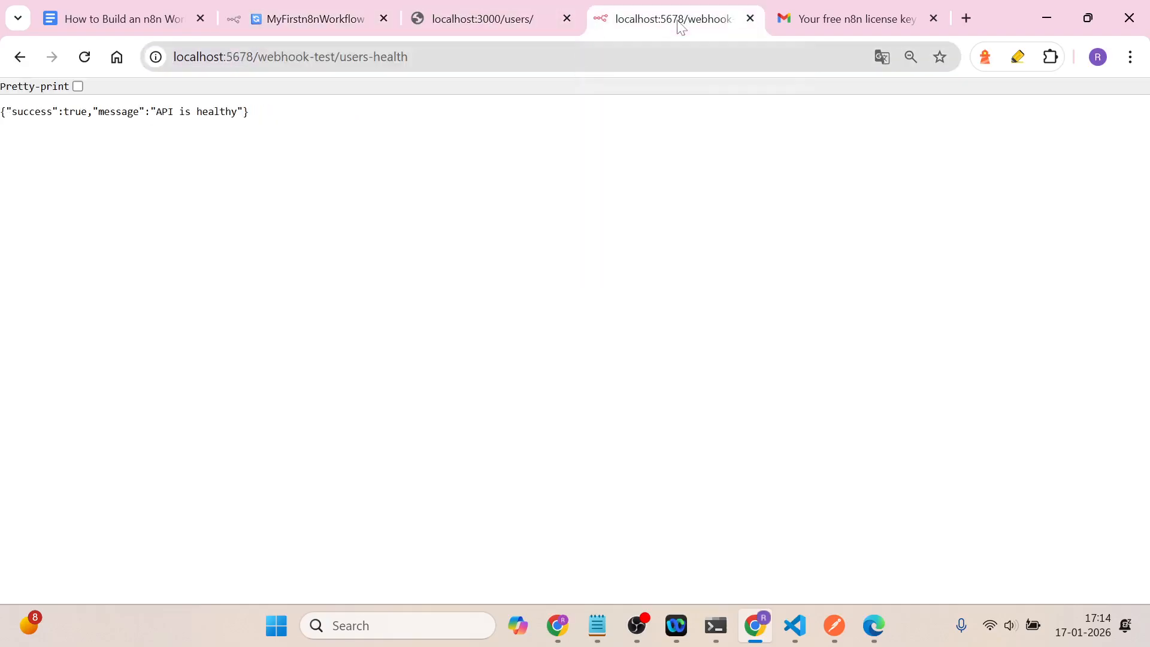
click(453, 70)
key(Return)
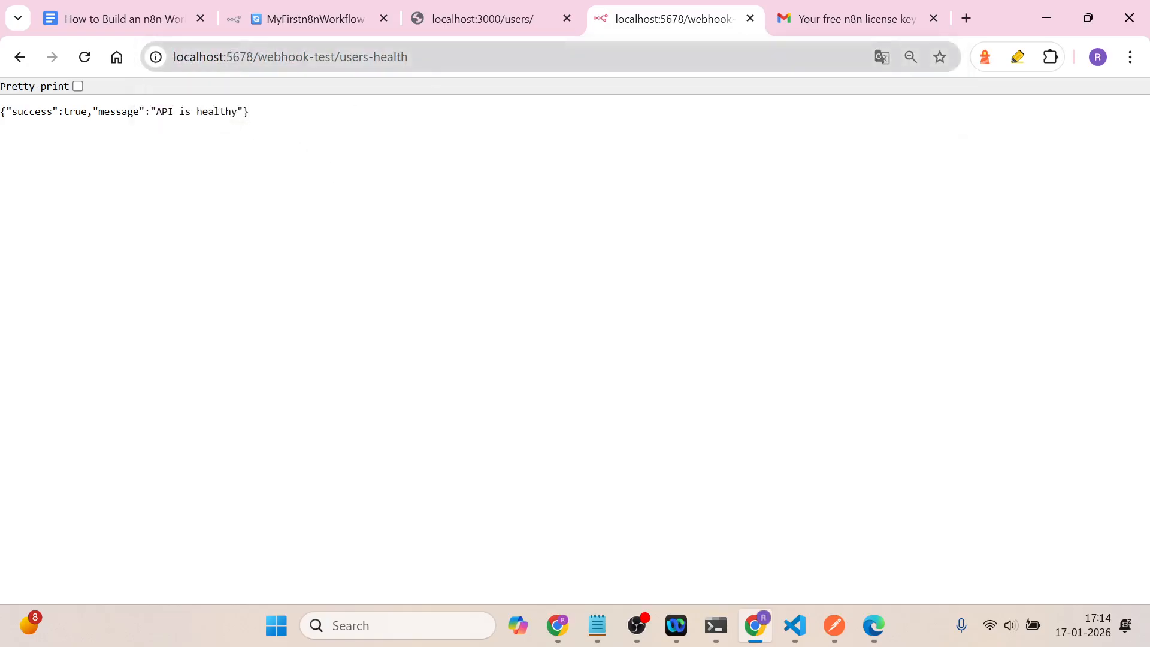
click(454, 62)
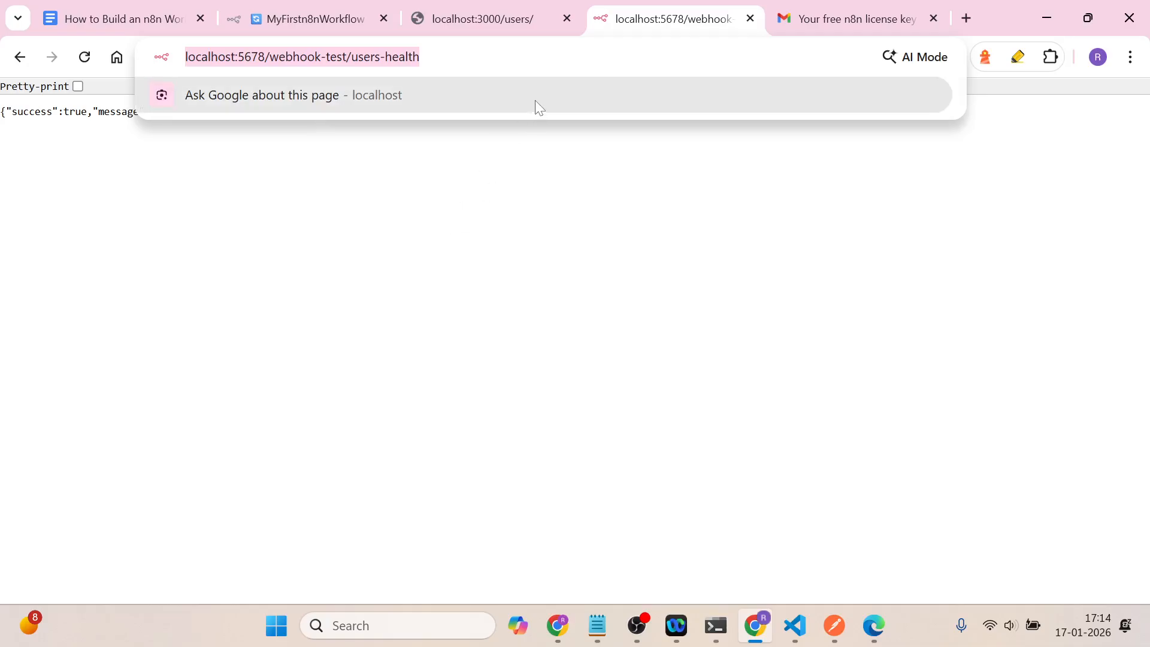
key(Return)
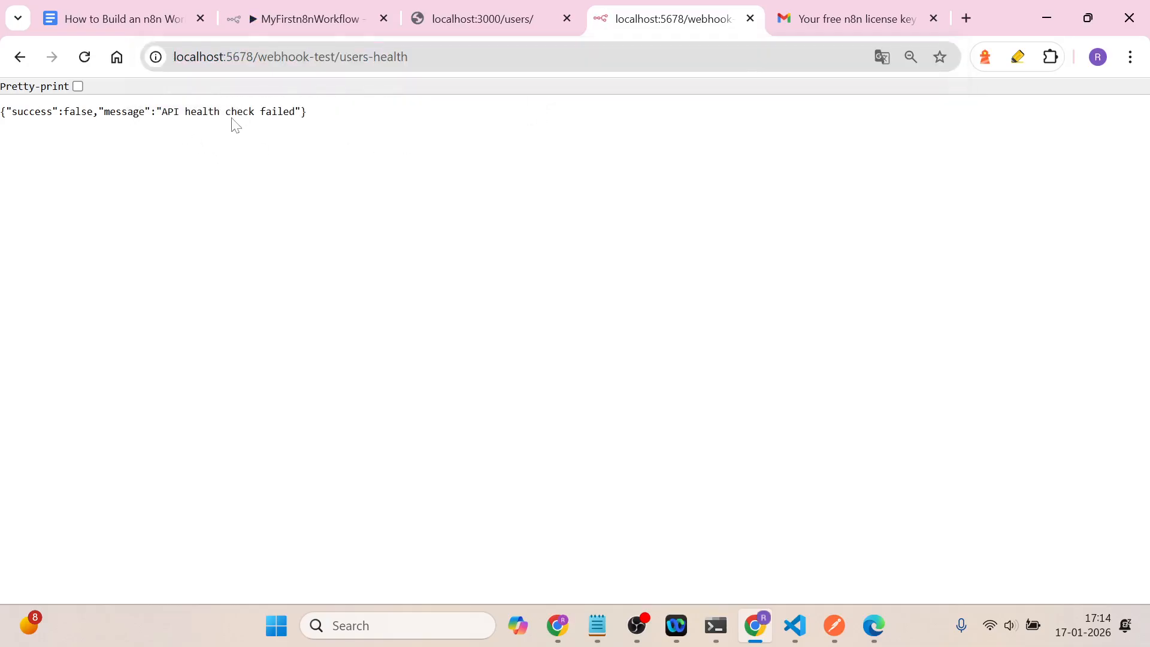
click(290, 24)
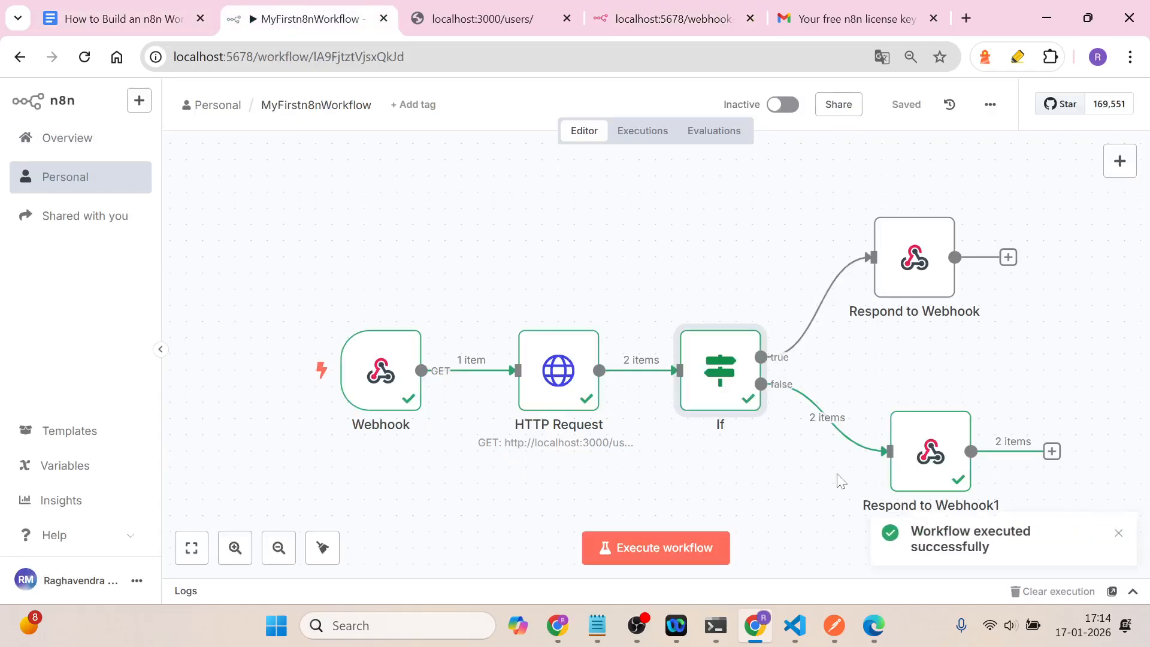